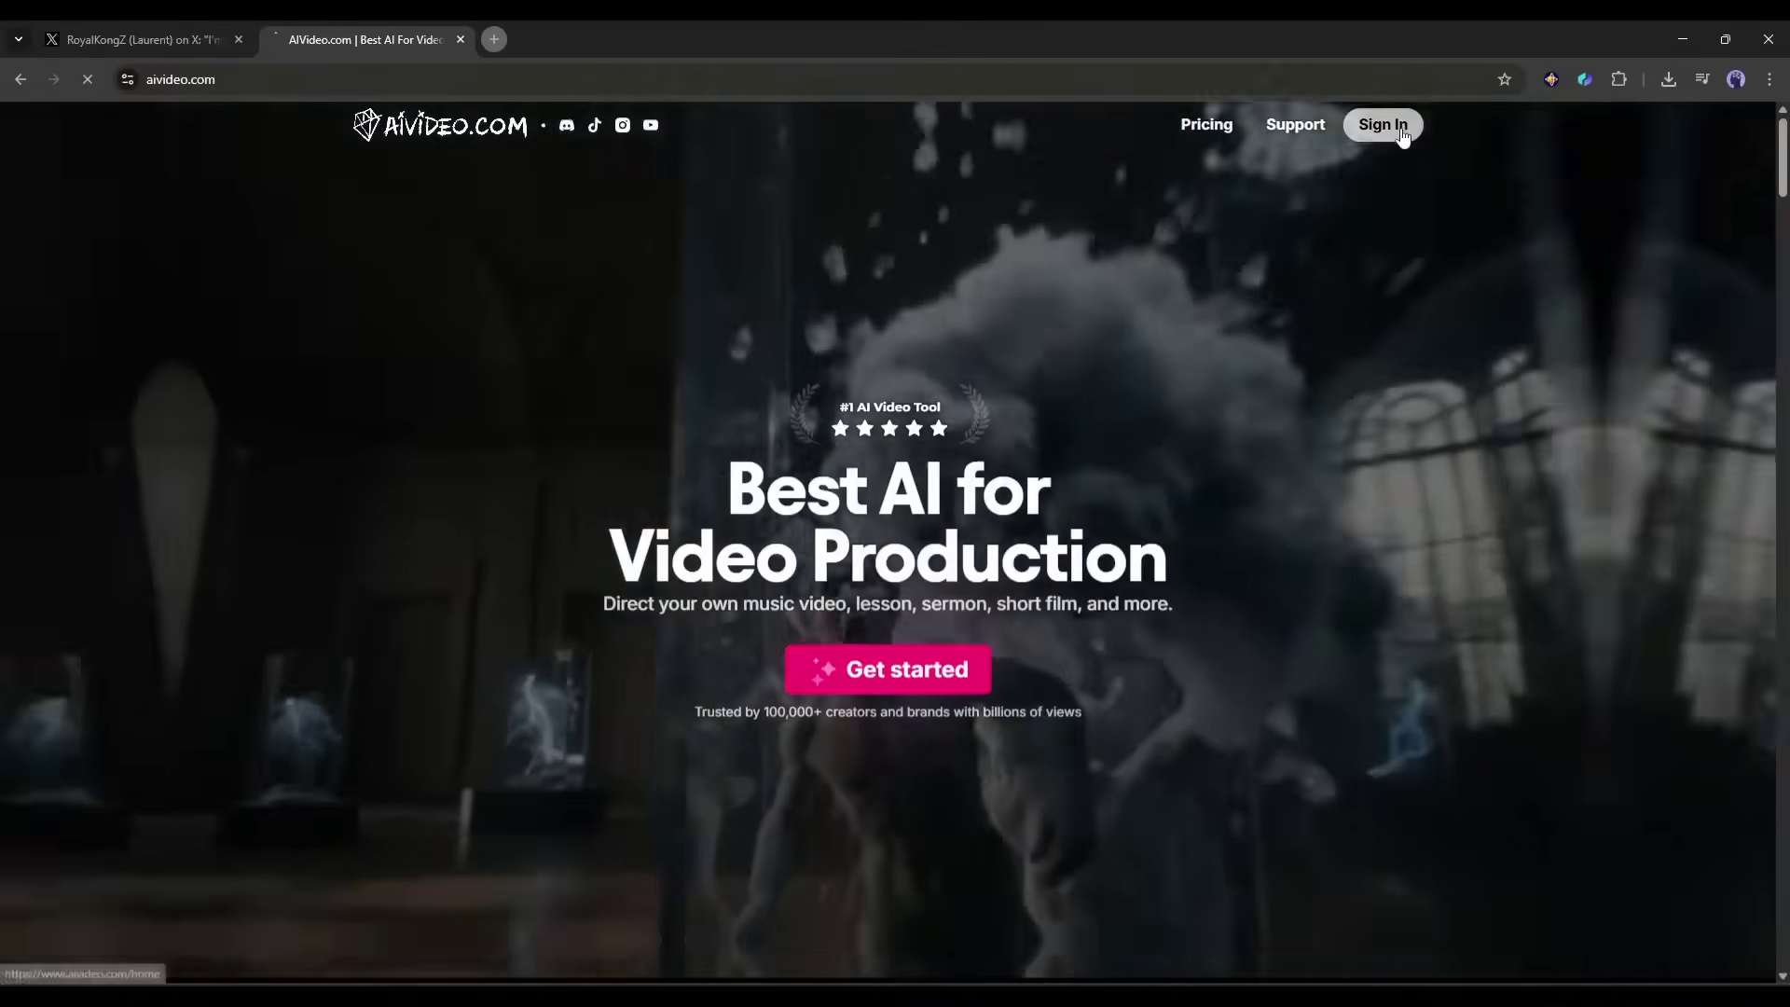
Step: Sign in and scroll down through the dashboard's list of video workflows
left_click(1383, 125)
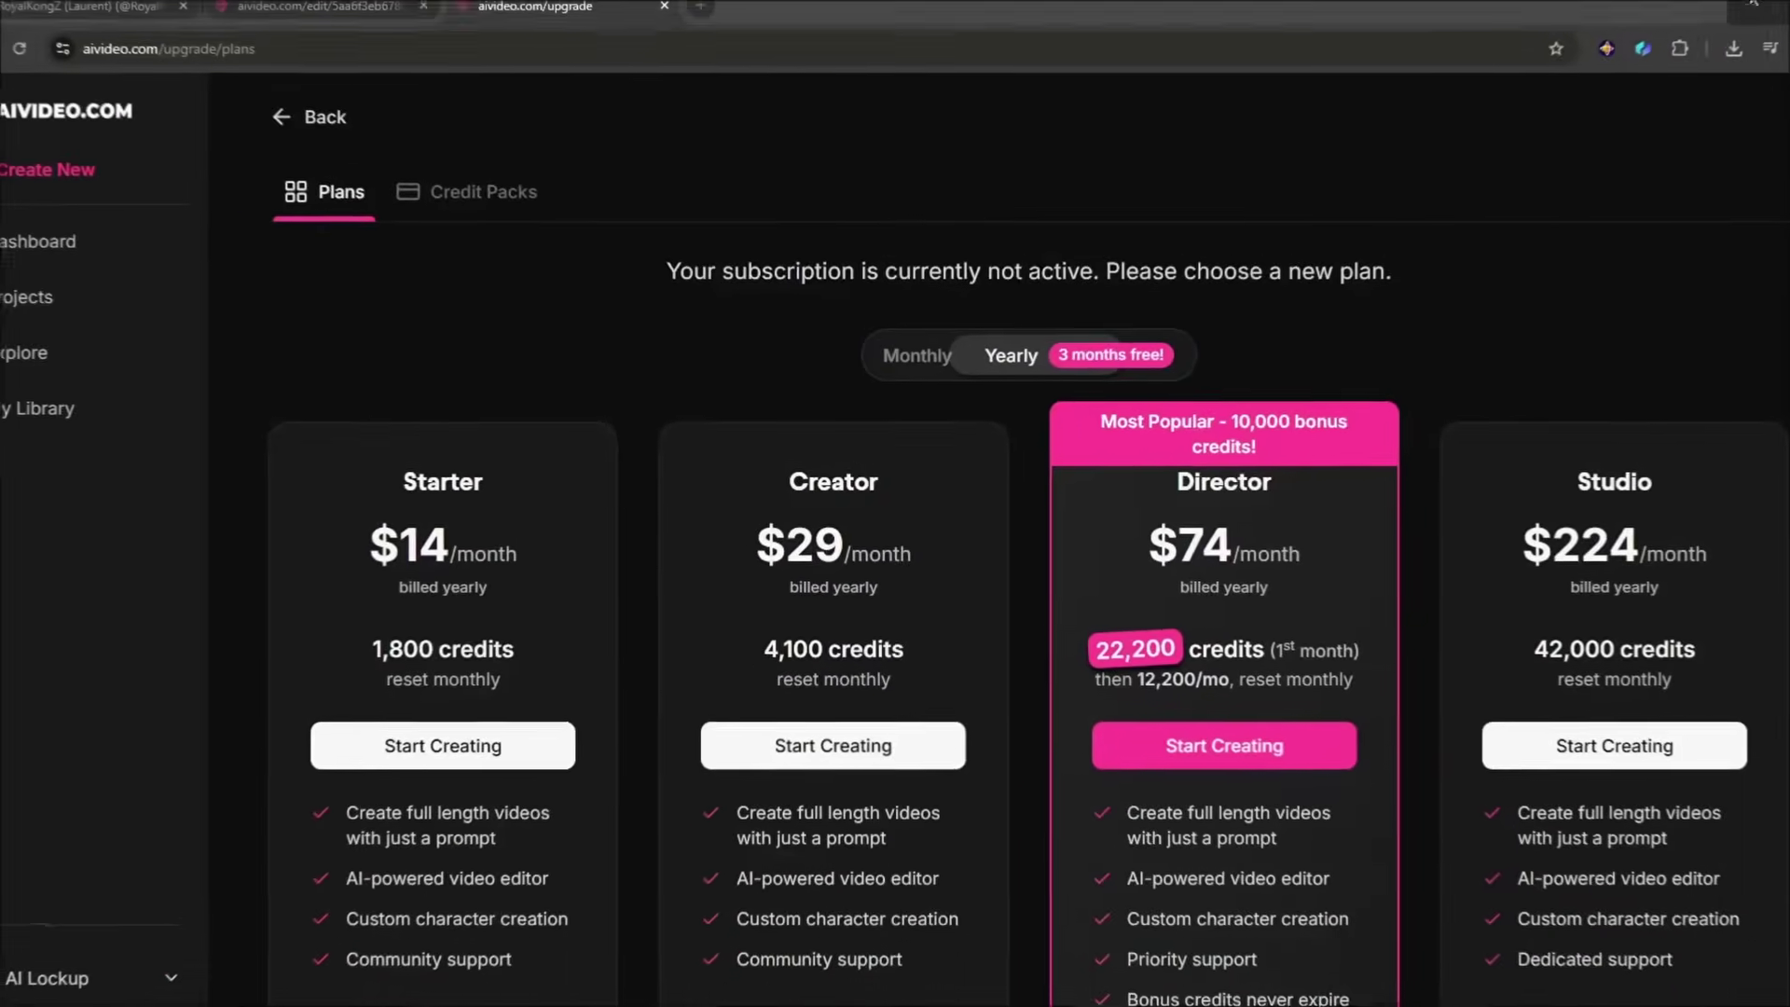
scroll(671, 224, "down", 2)
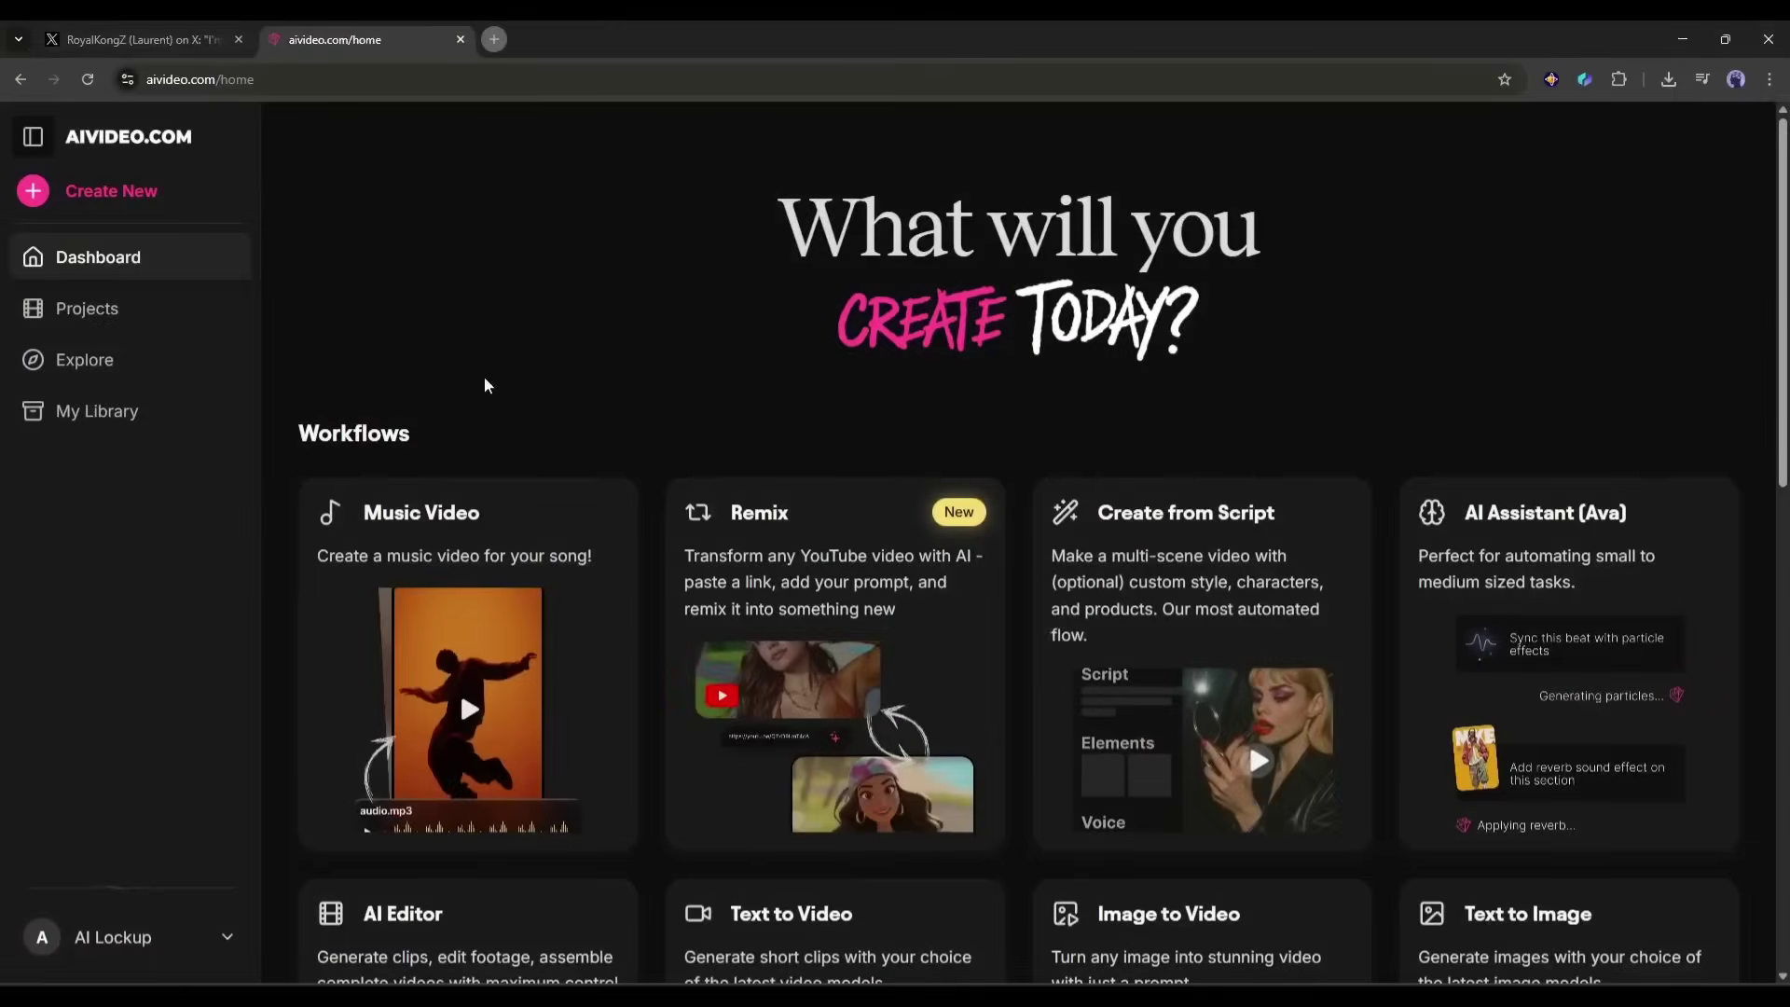
scroll(430, 419, "down", 2)
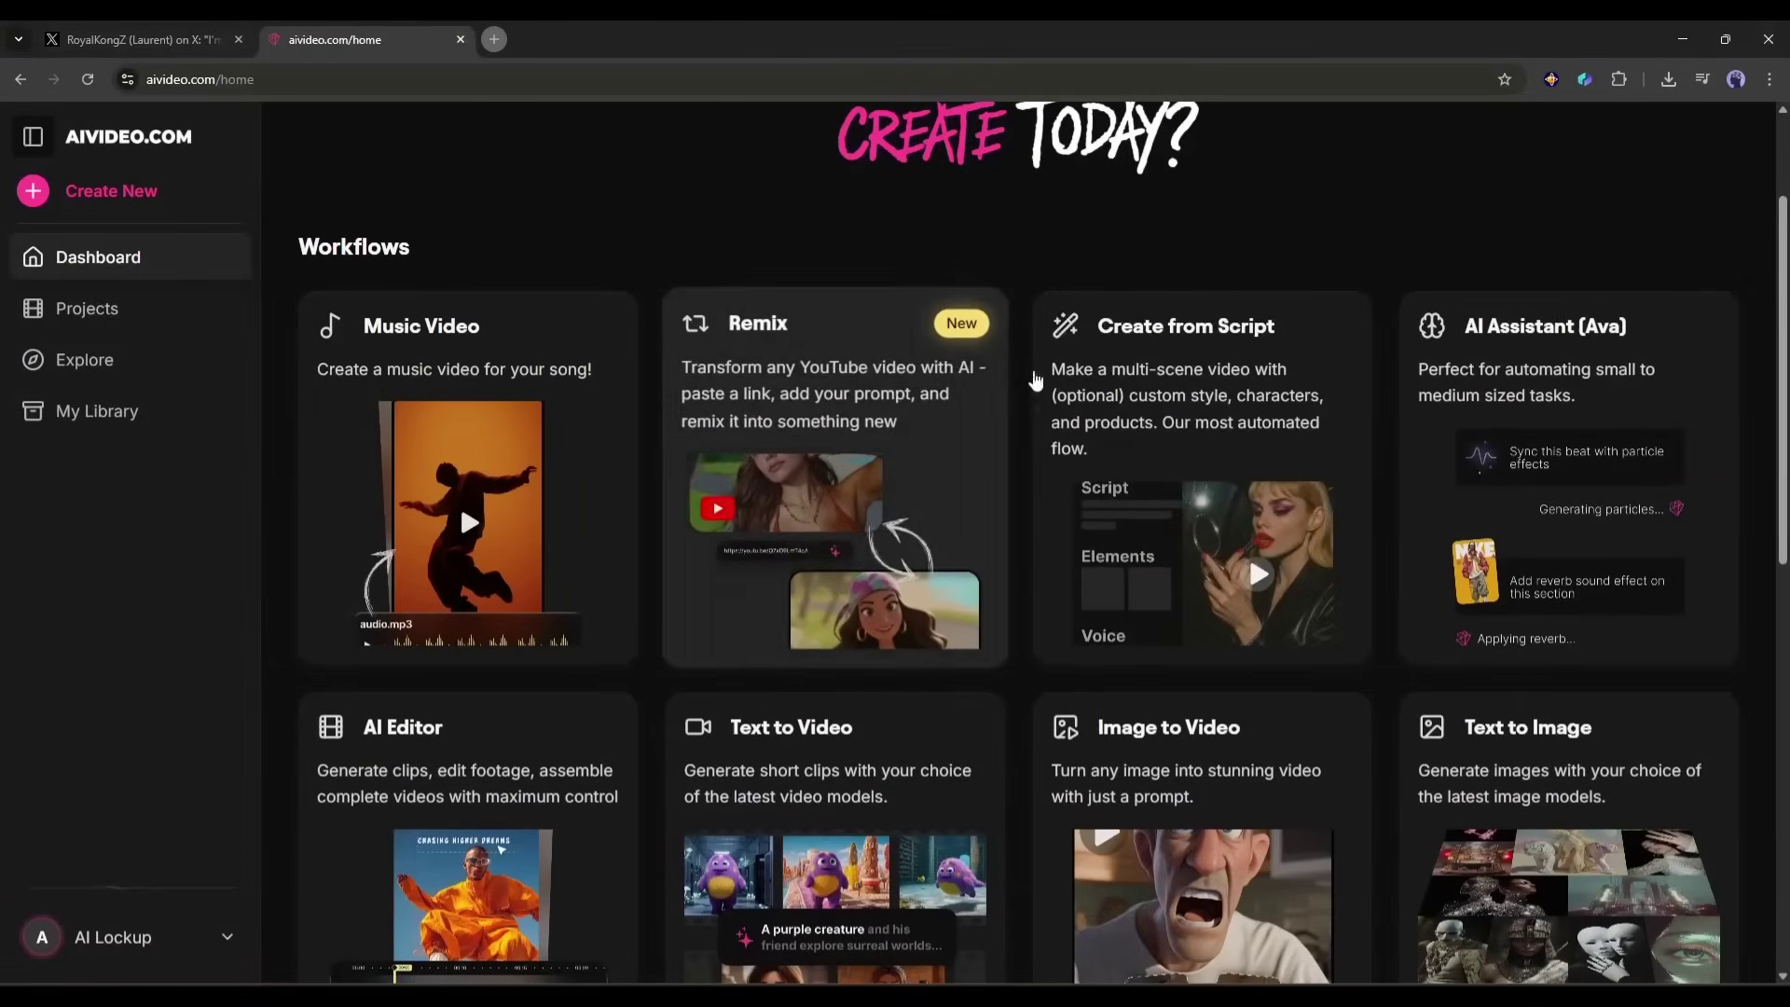
scroll(533, 380, "down", 2)
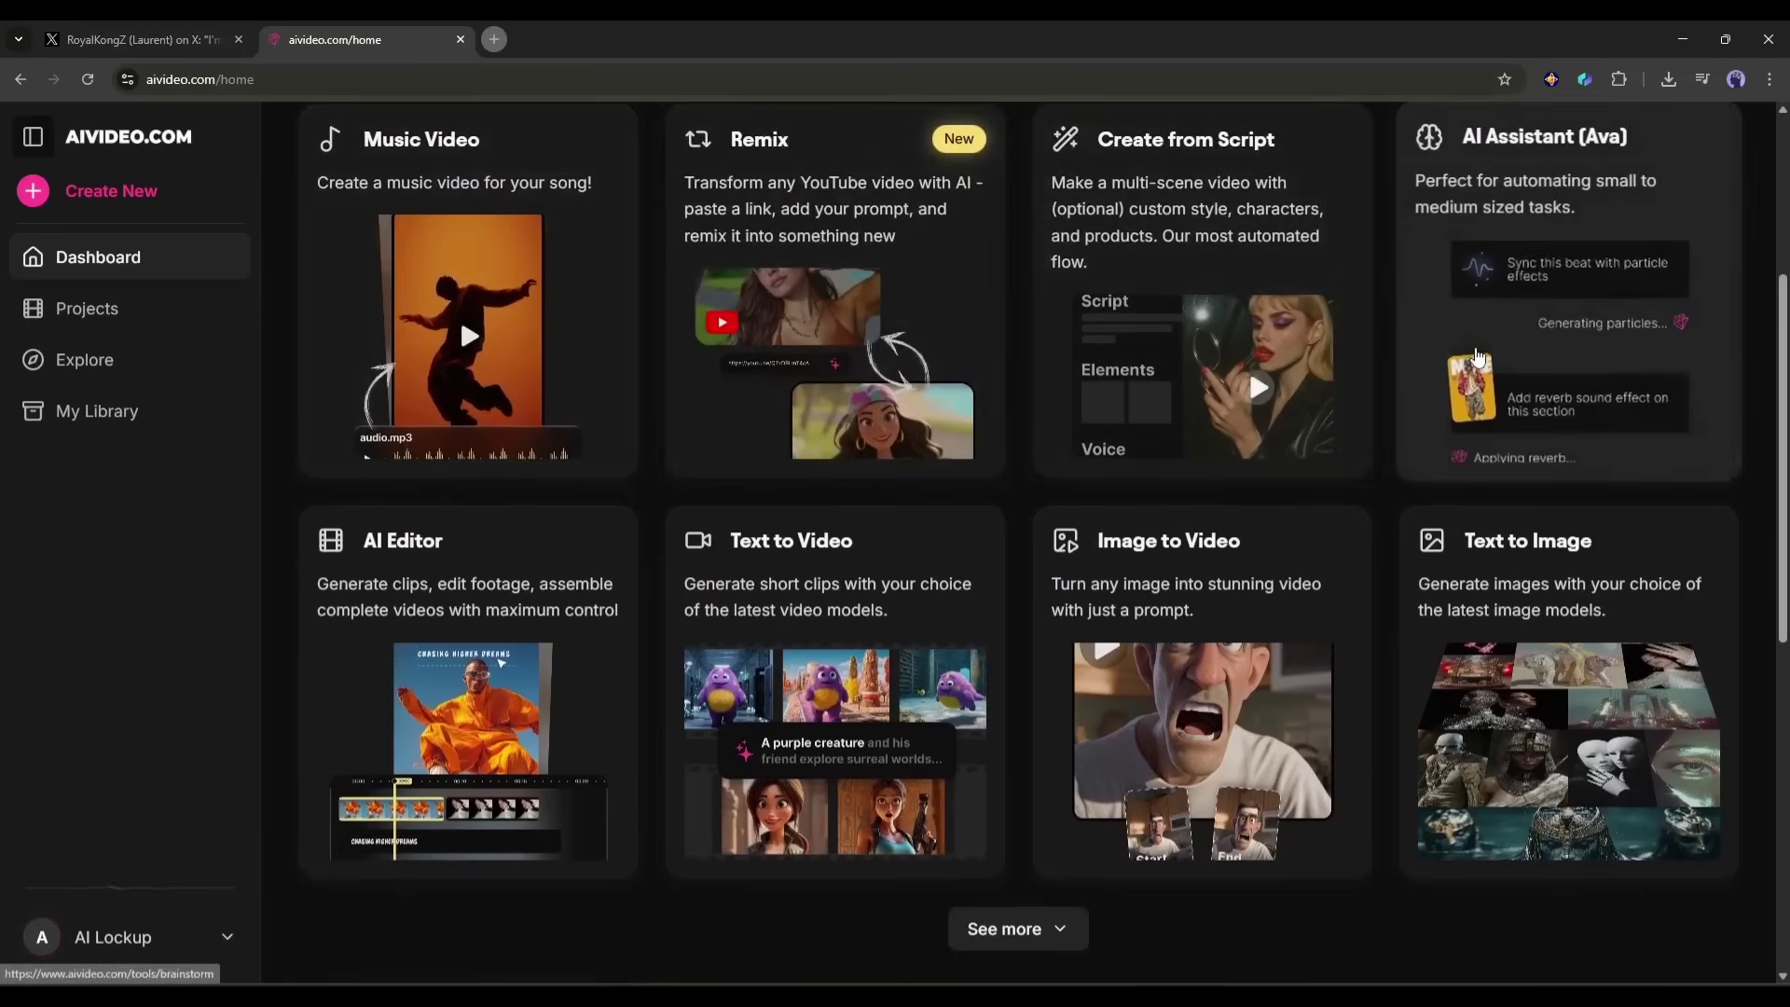
scroll(1426, 360, "down", 1)
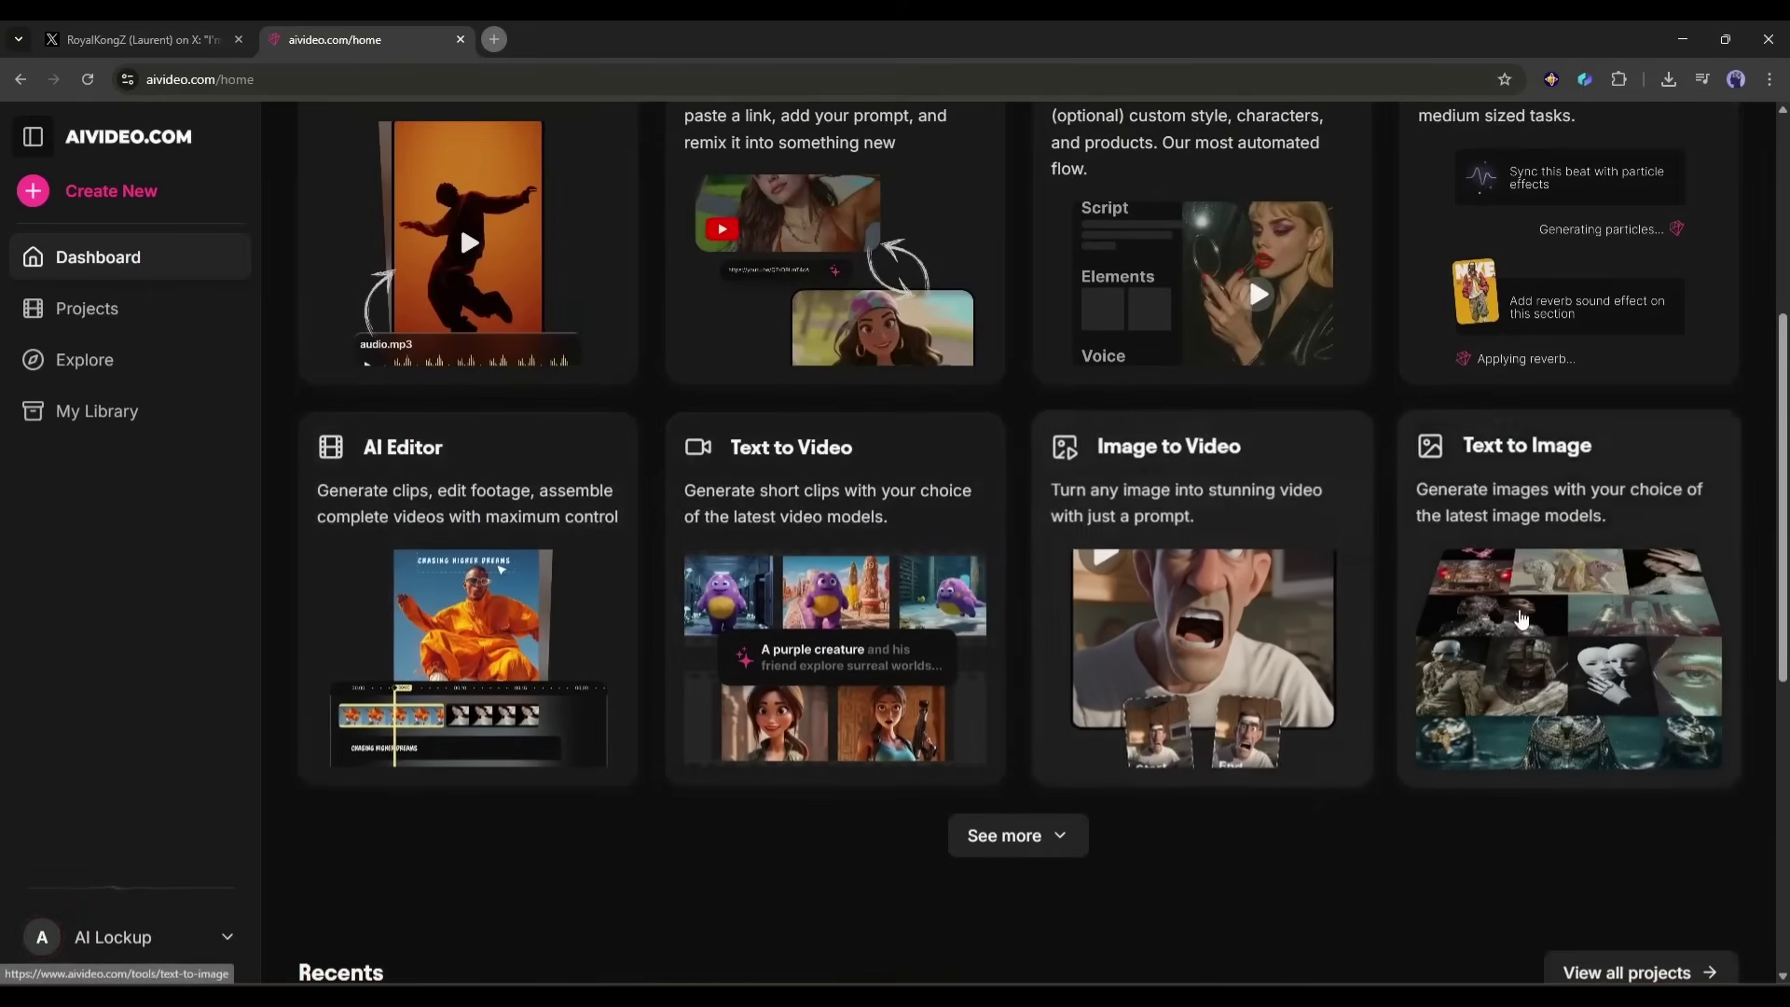
scroll(1521, 619, "down", 1)
Step: Expand the remaining workflows, look at Create from Script, and return to the Dashboard
left_click(1006, 744)
scroll(881, 710, "down", 3)
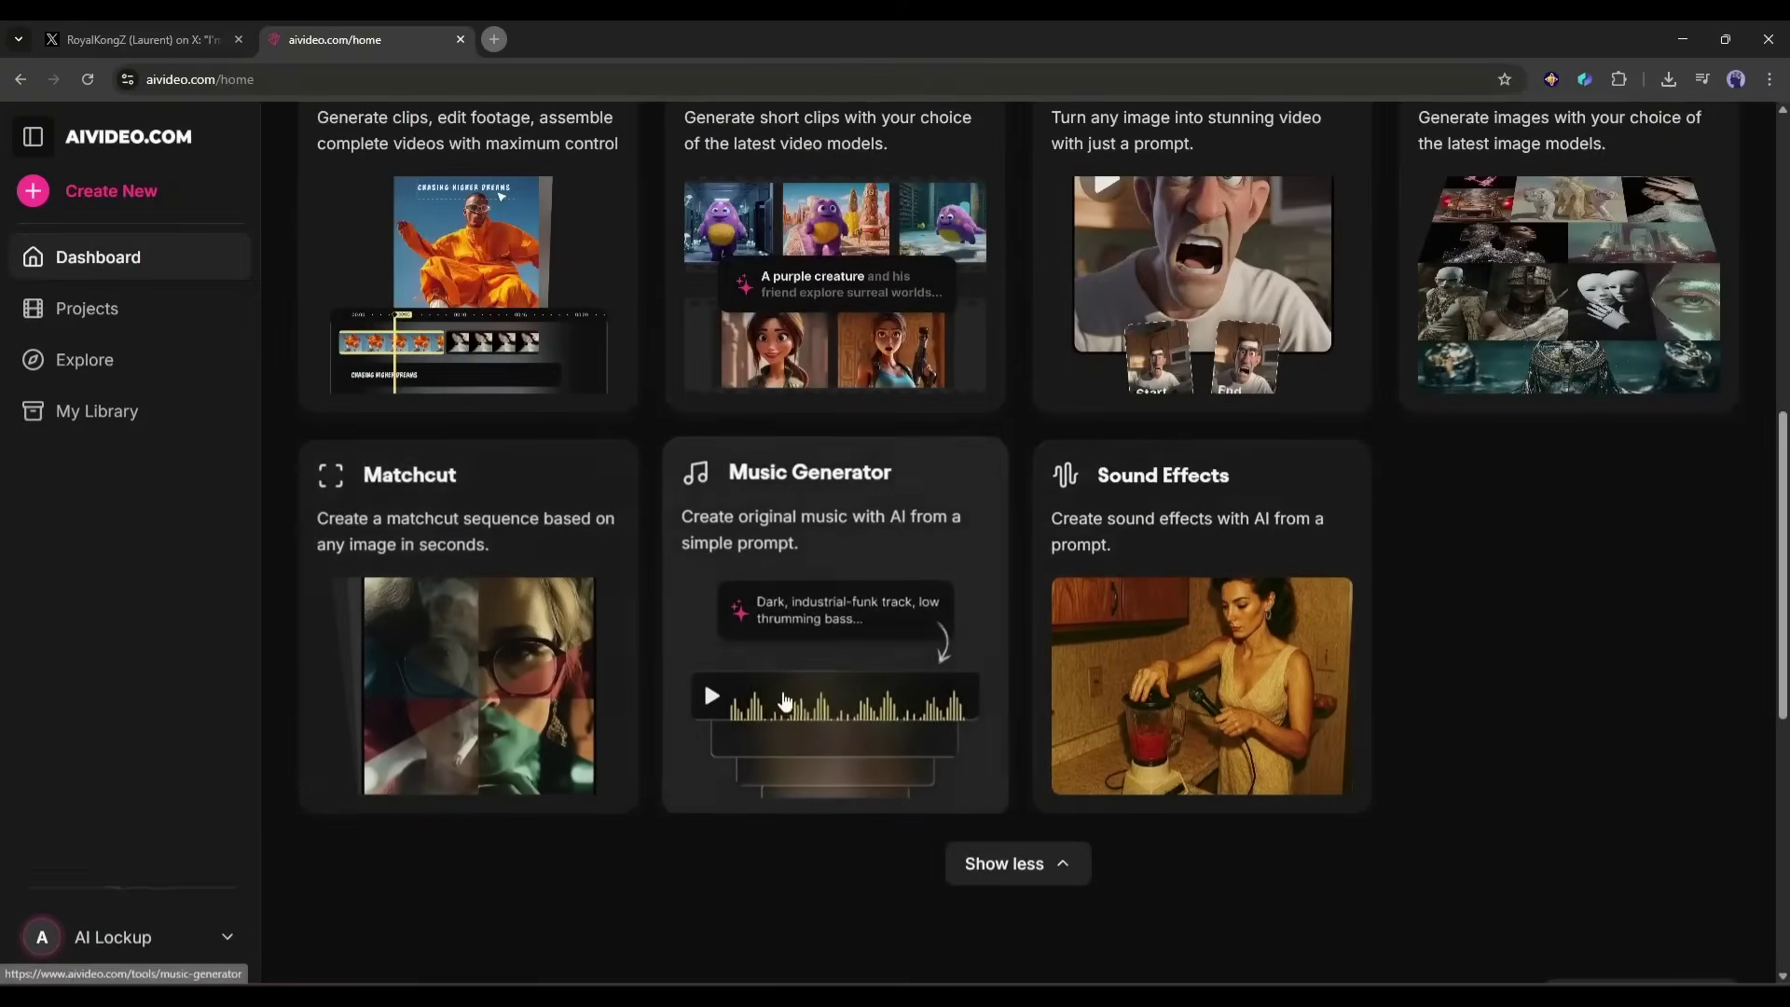
scroll(787, 703, "up", 9)
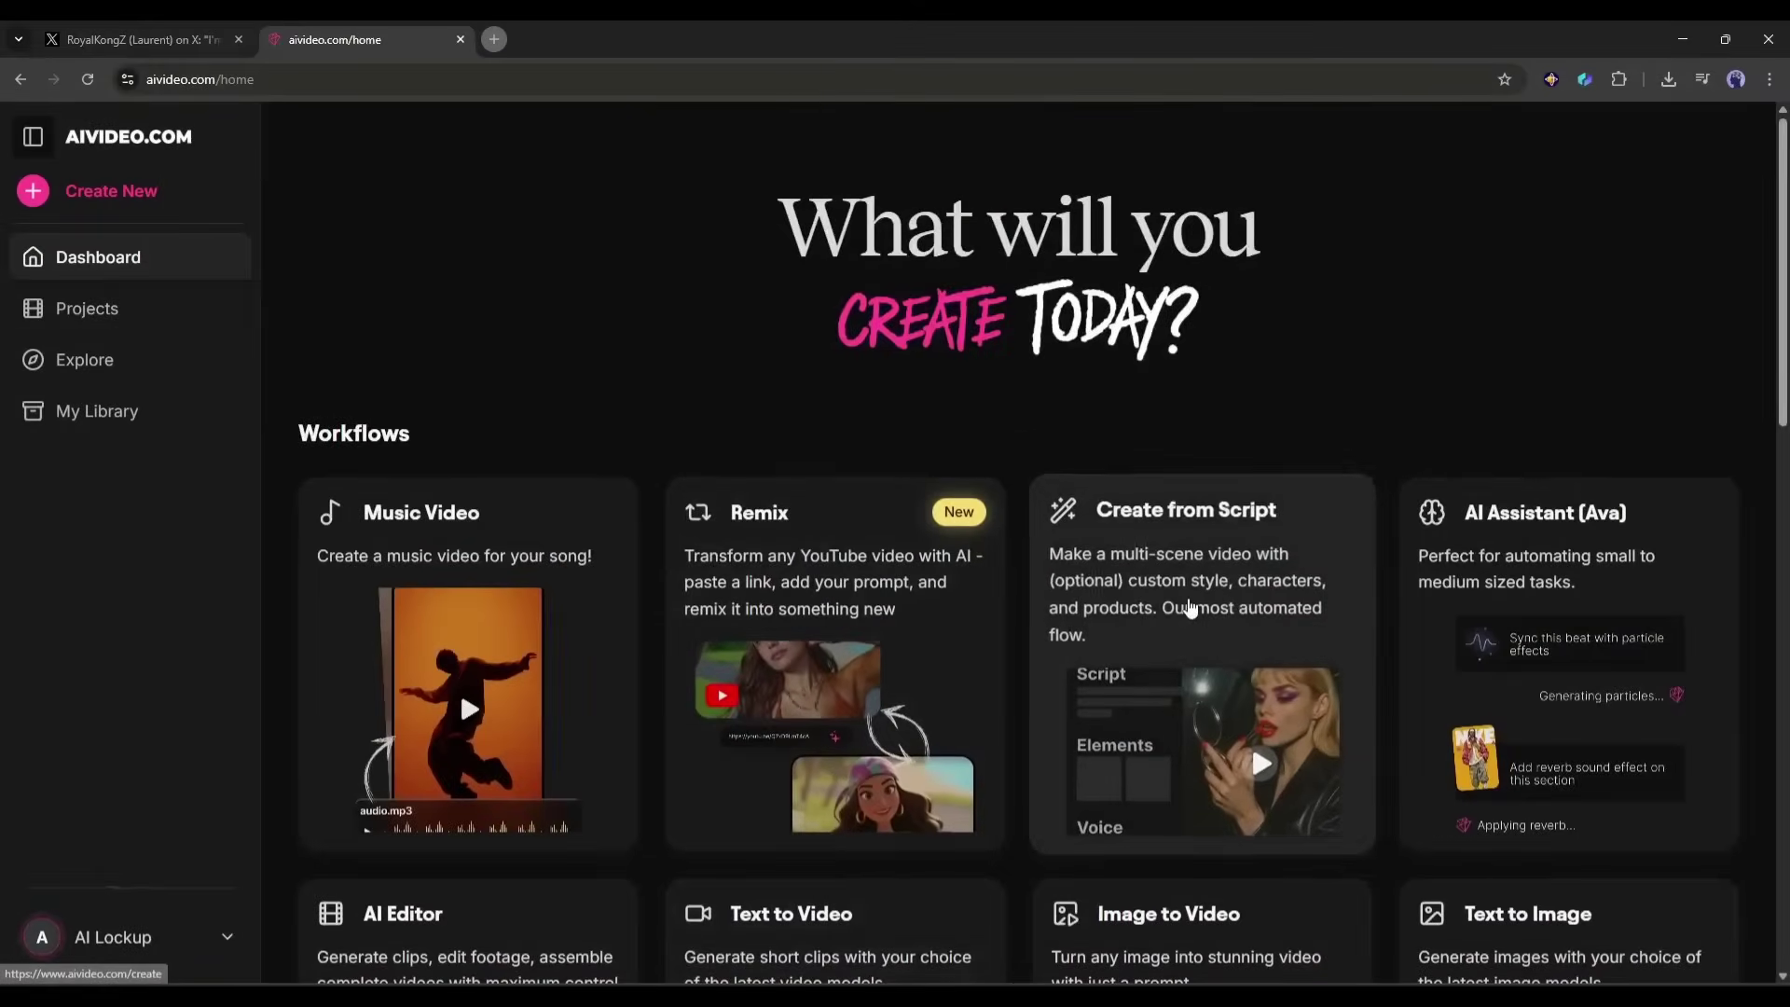
left_click(1190, 608)
scroll(1277, 559, "down", 4)
scroll(1277, 559, "up", 4)
left_click(97, 258)
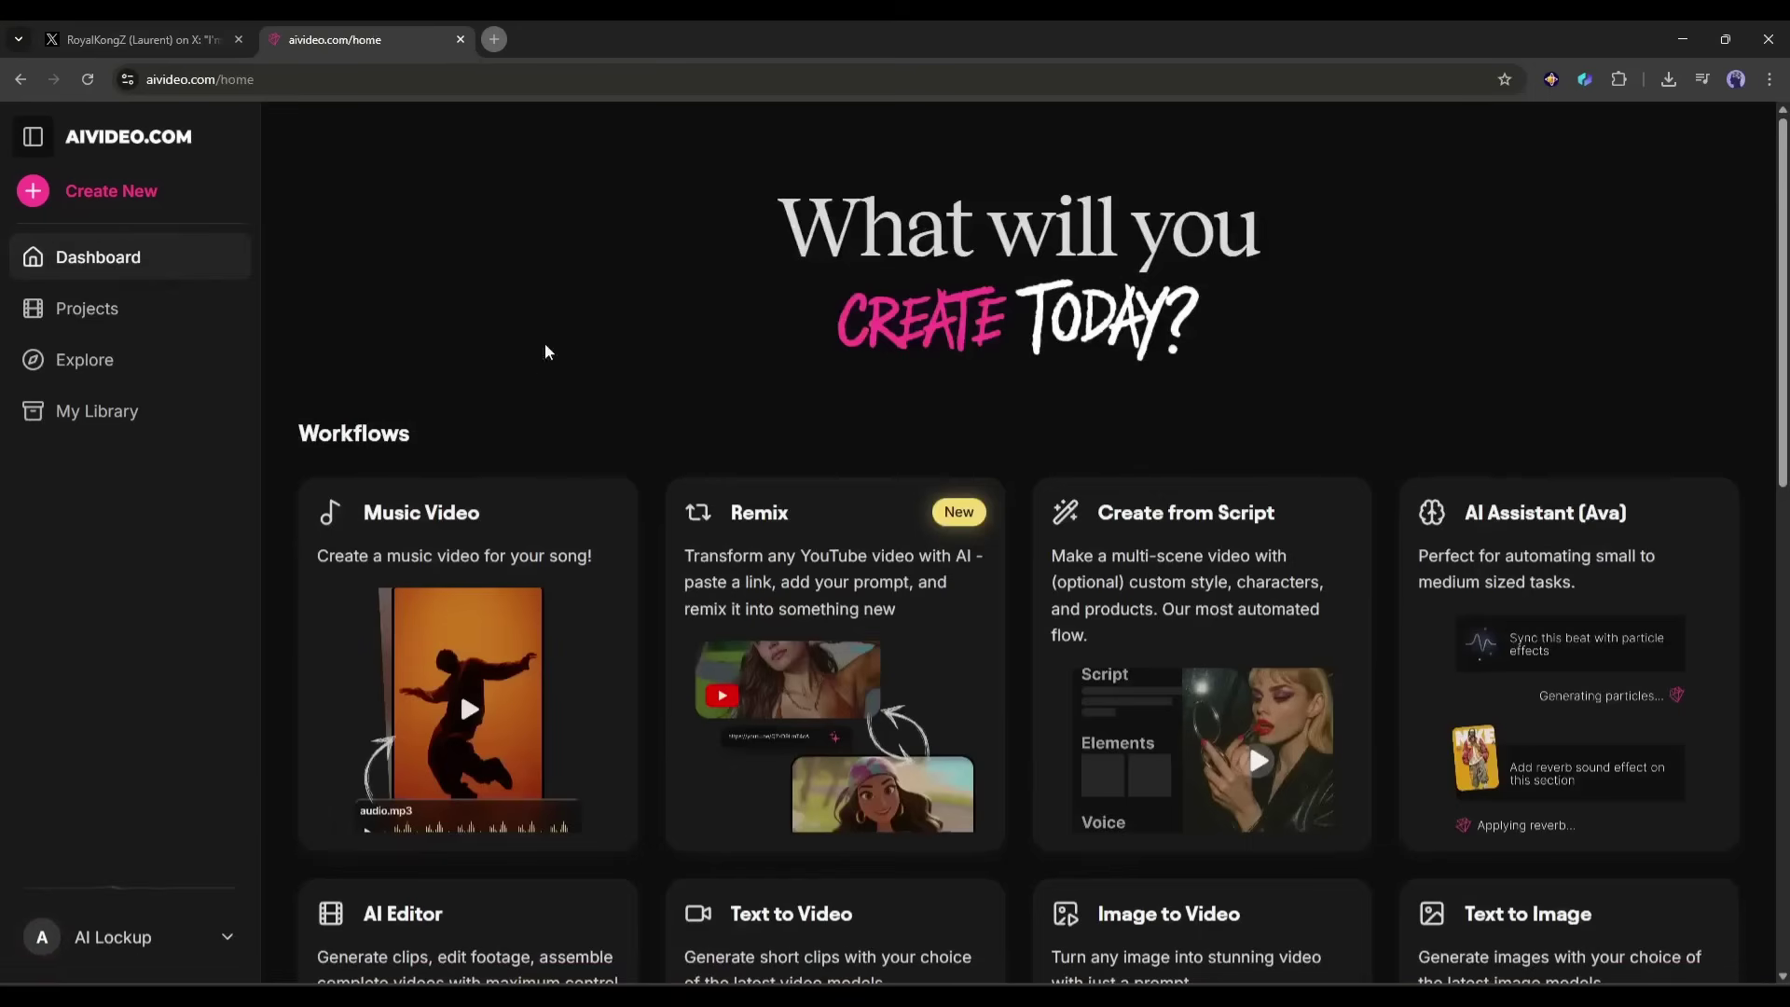
scroll(703, 551, "down", 3)
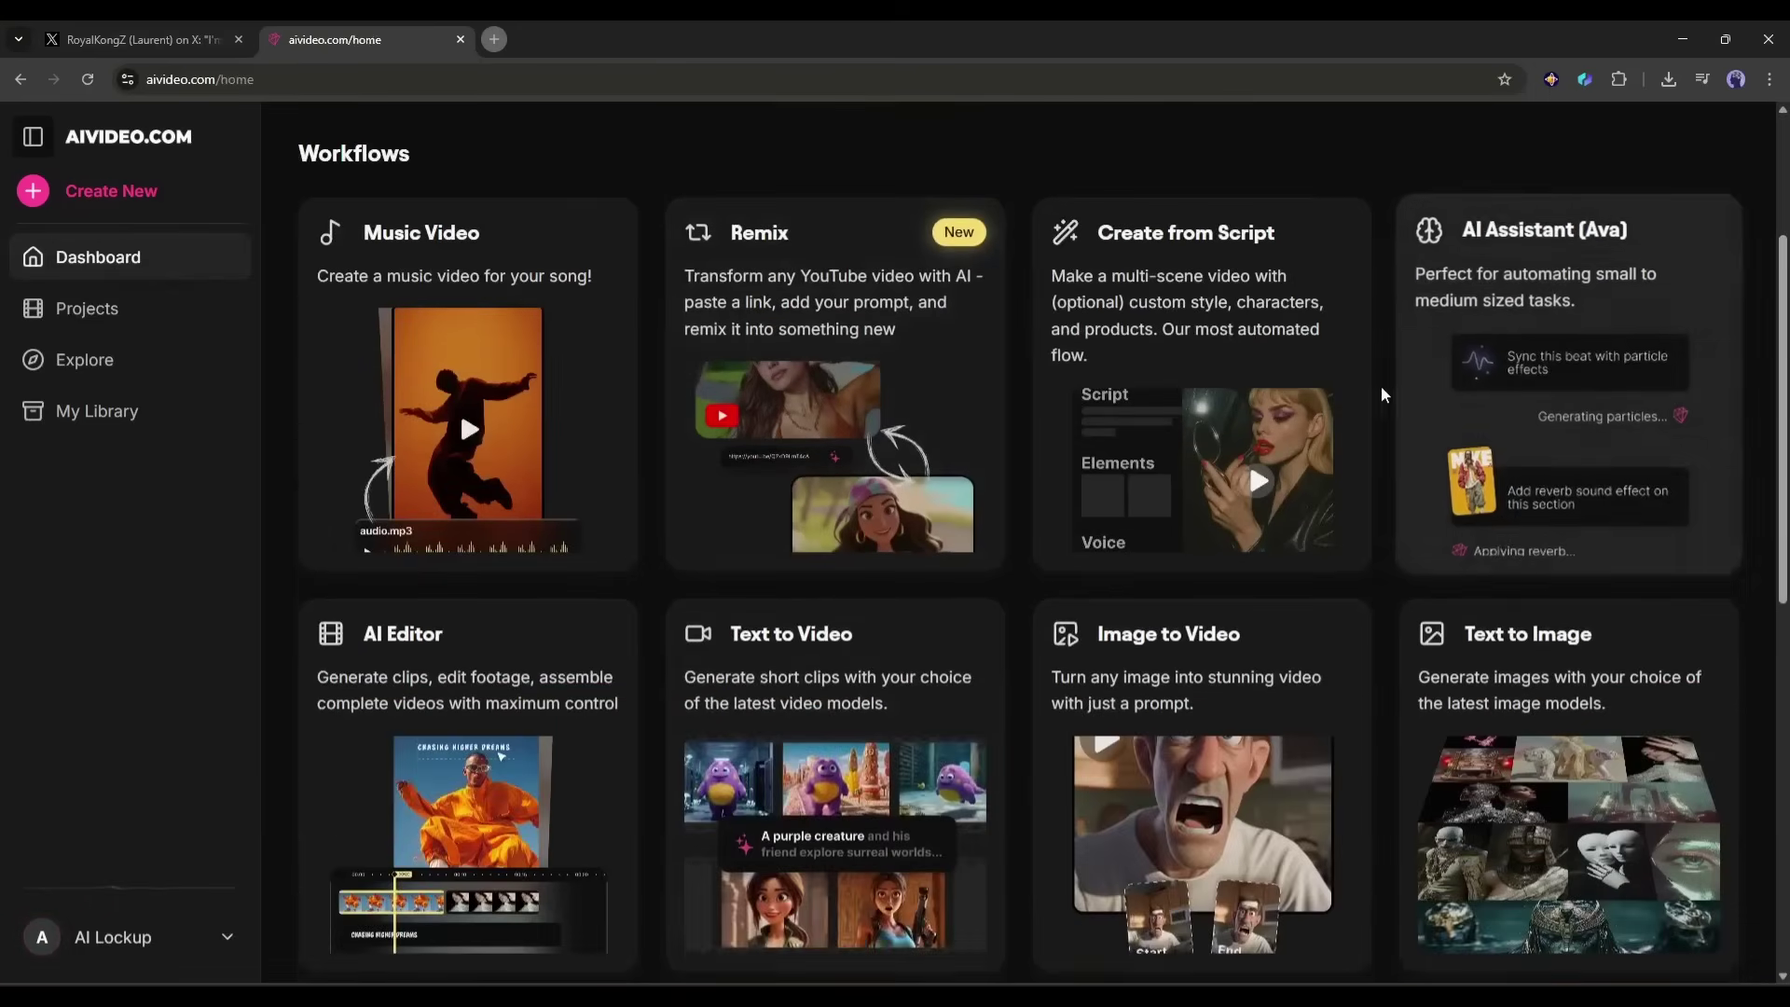
Step: In the Ava AI Assistant, write a prompt for a Disney-style Greek mythology story without attaching files
left_click(1458, 436)
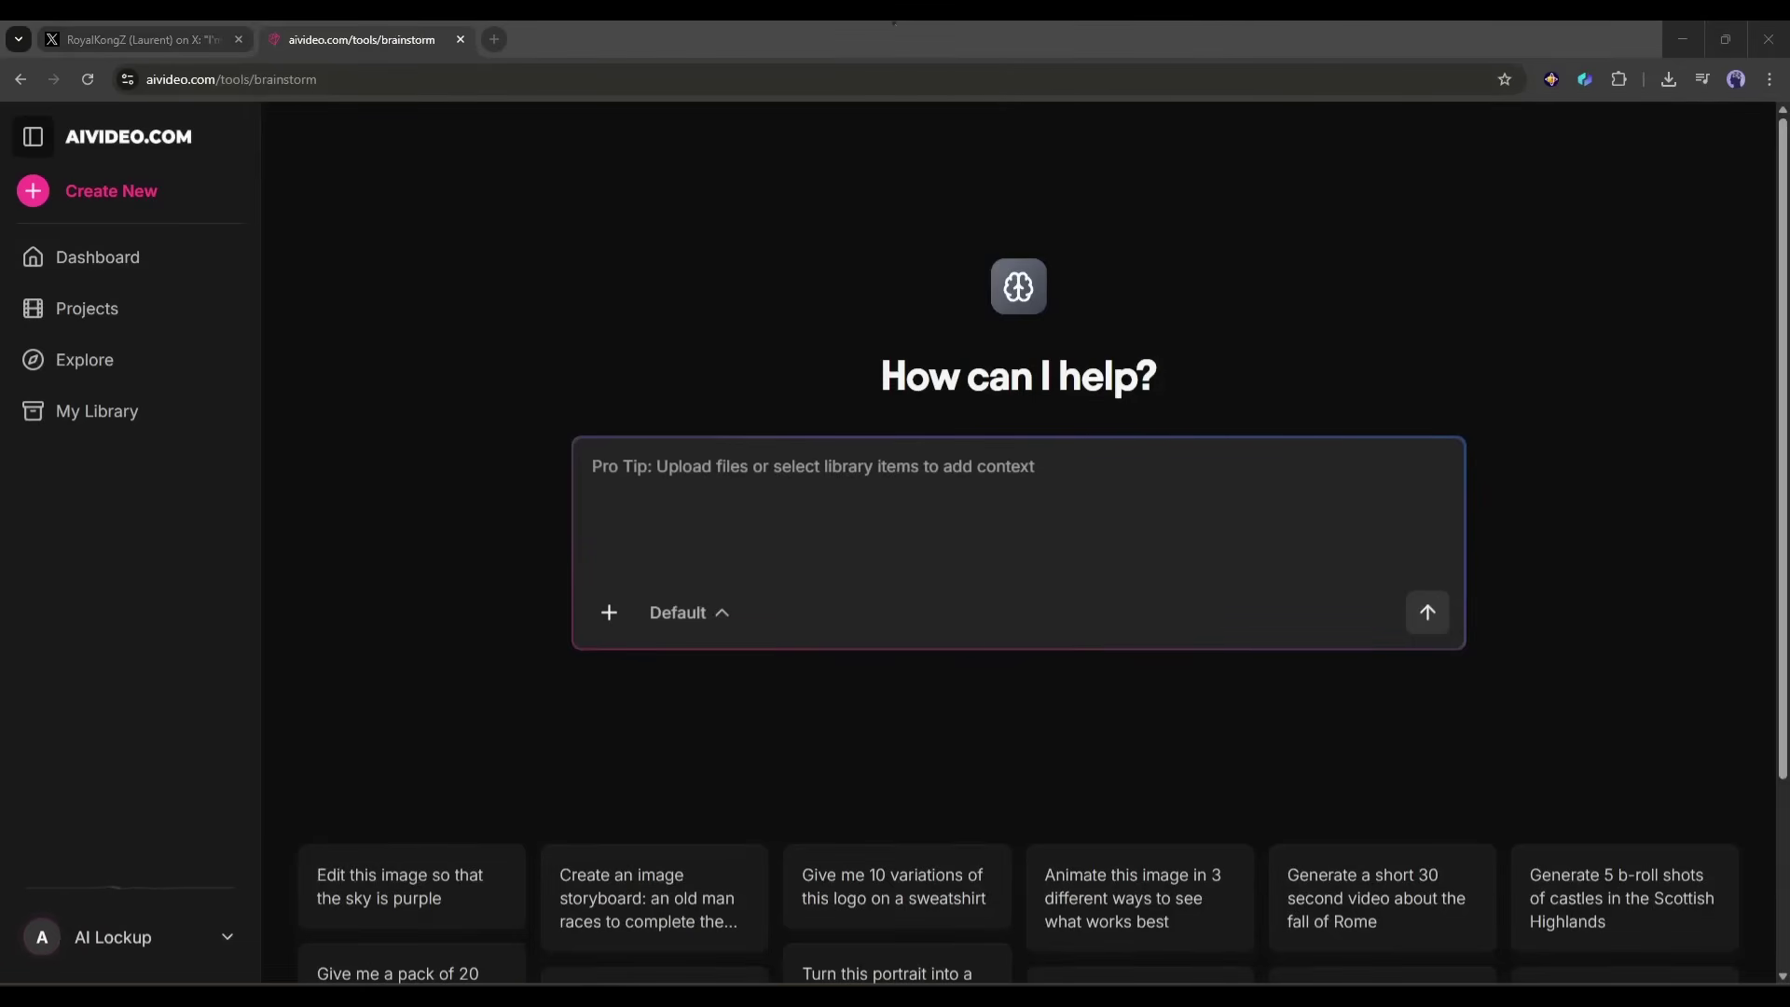
left_click(813, 619)
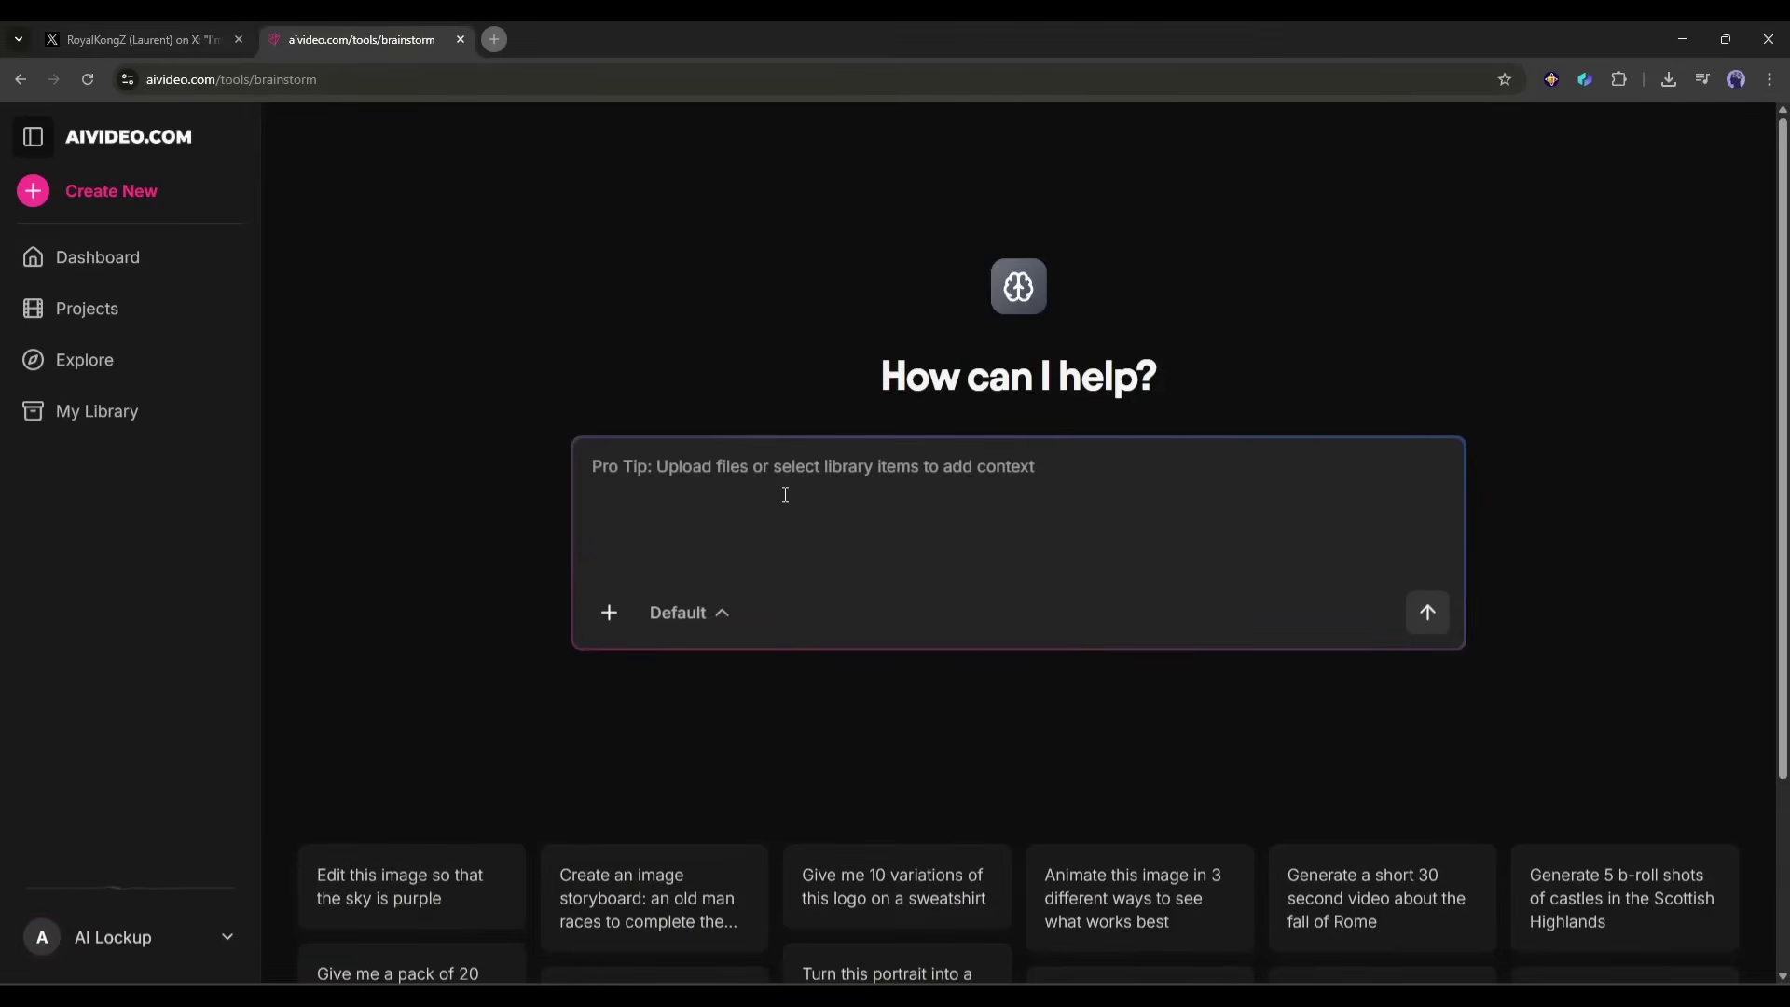
type("Cr")
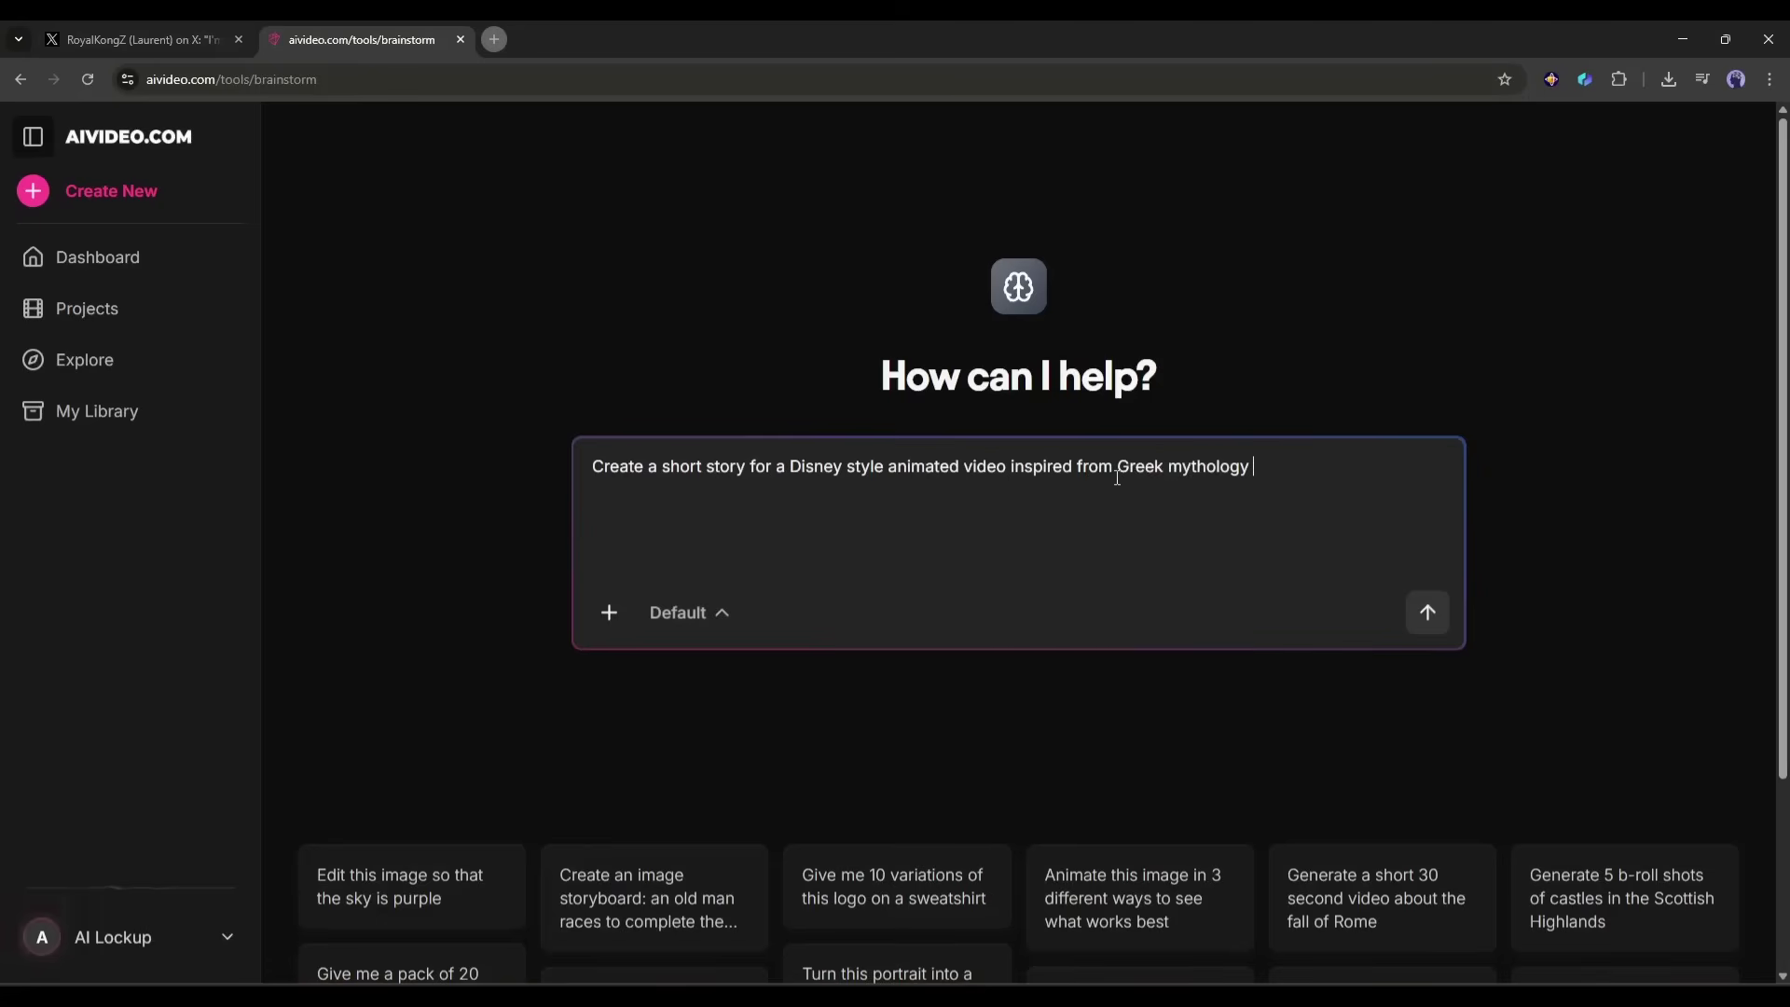
left_click(602, 623)
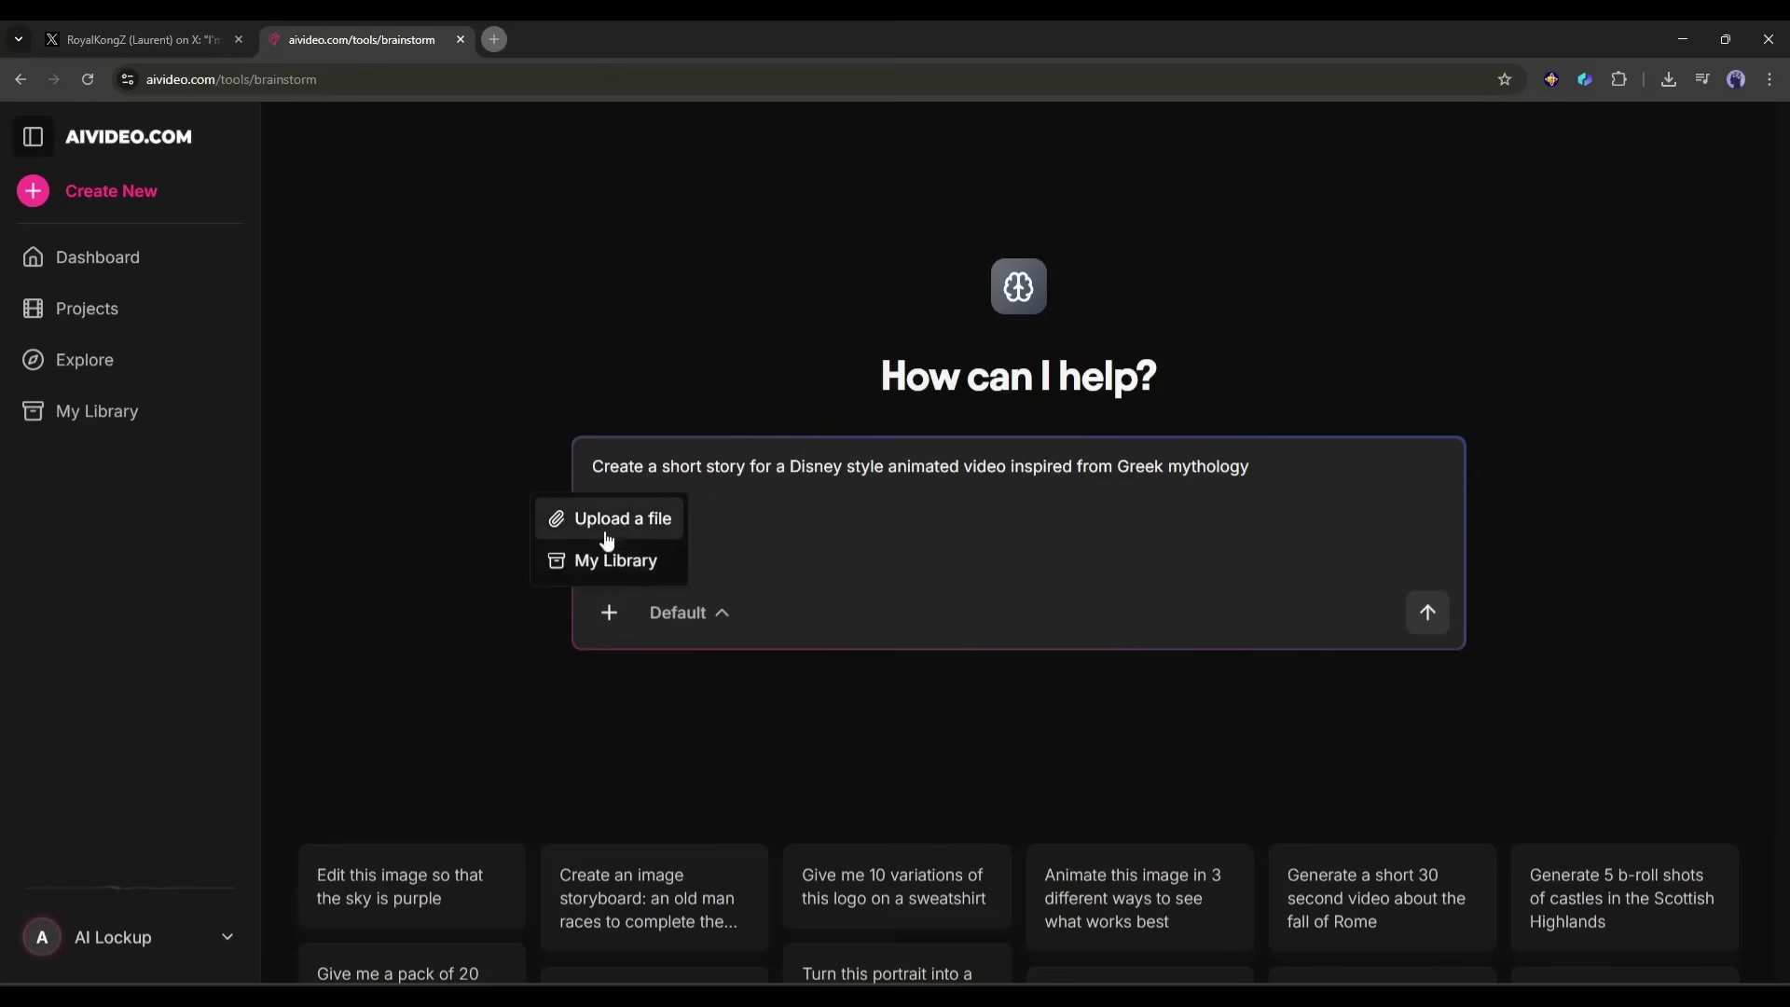
left_click(758, 617)
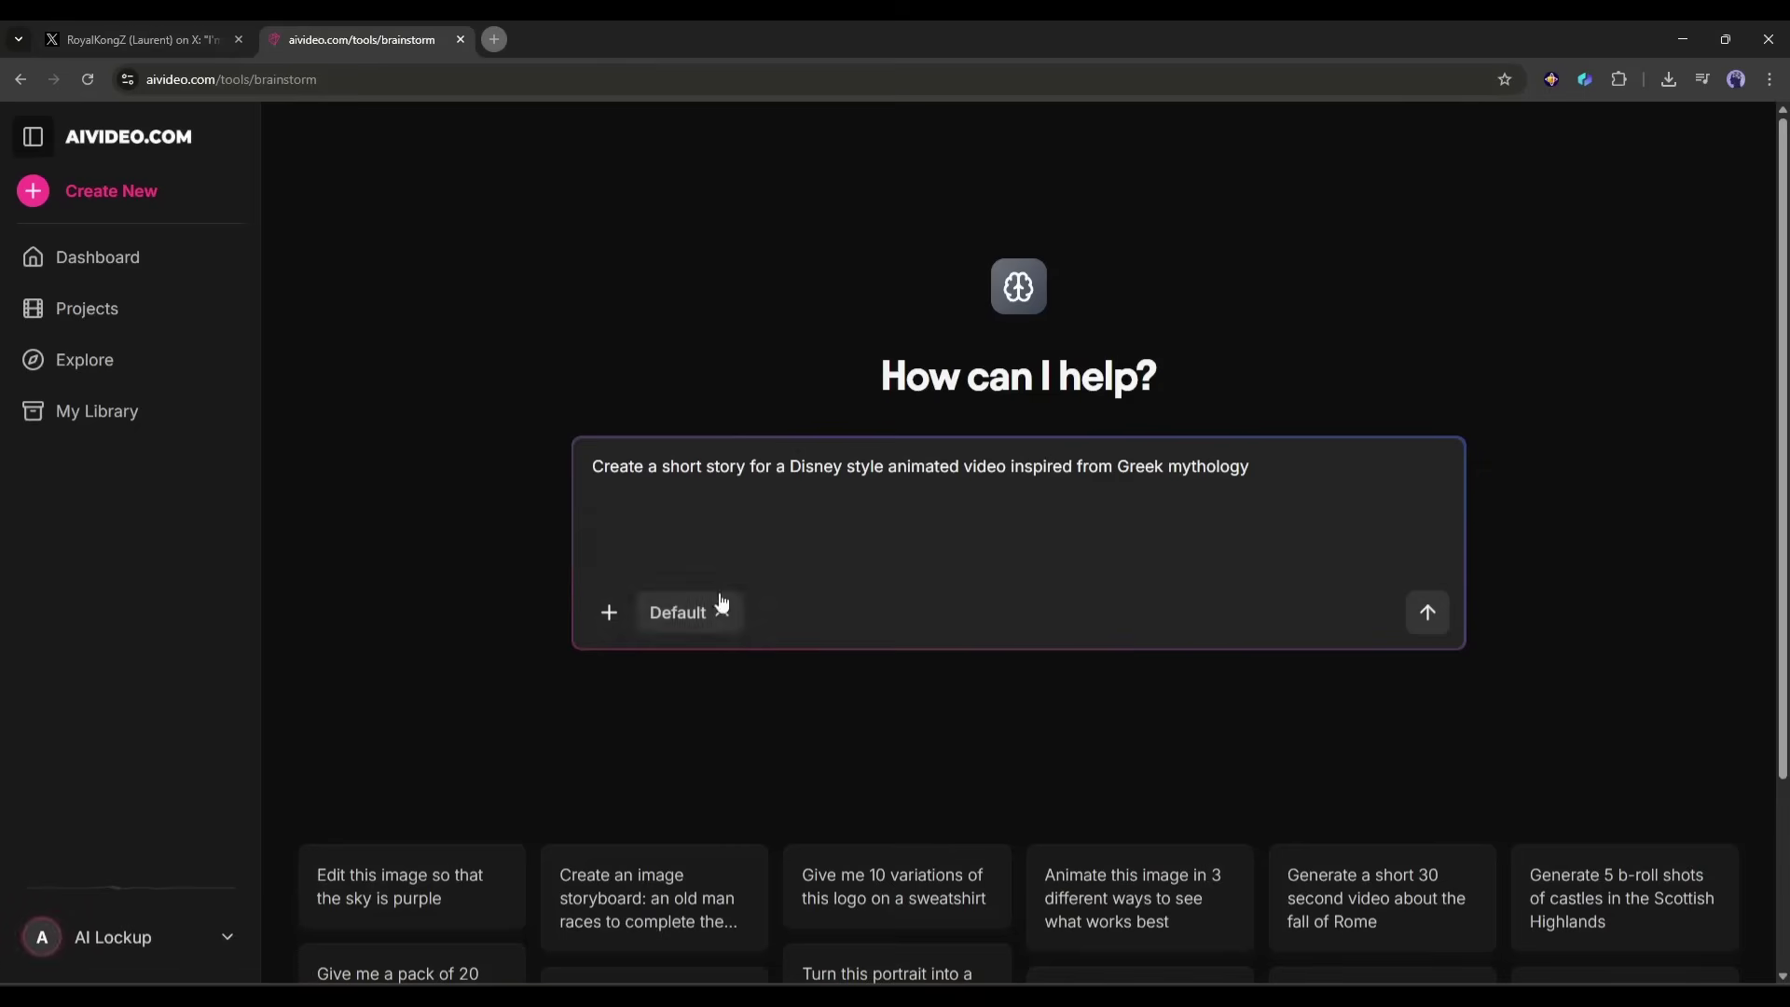
Step: Send the story request and read through the 'The Day Music Was Born' script reply
left_click(1439, 619)
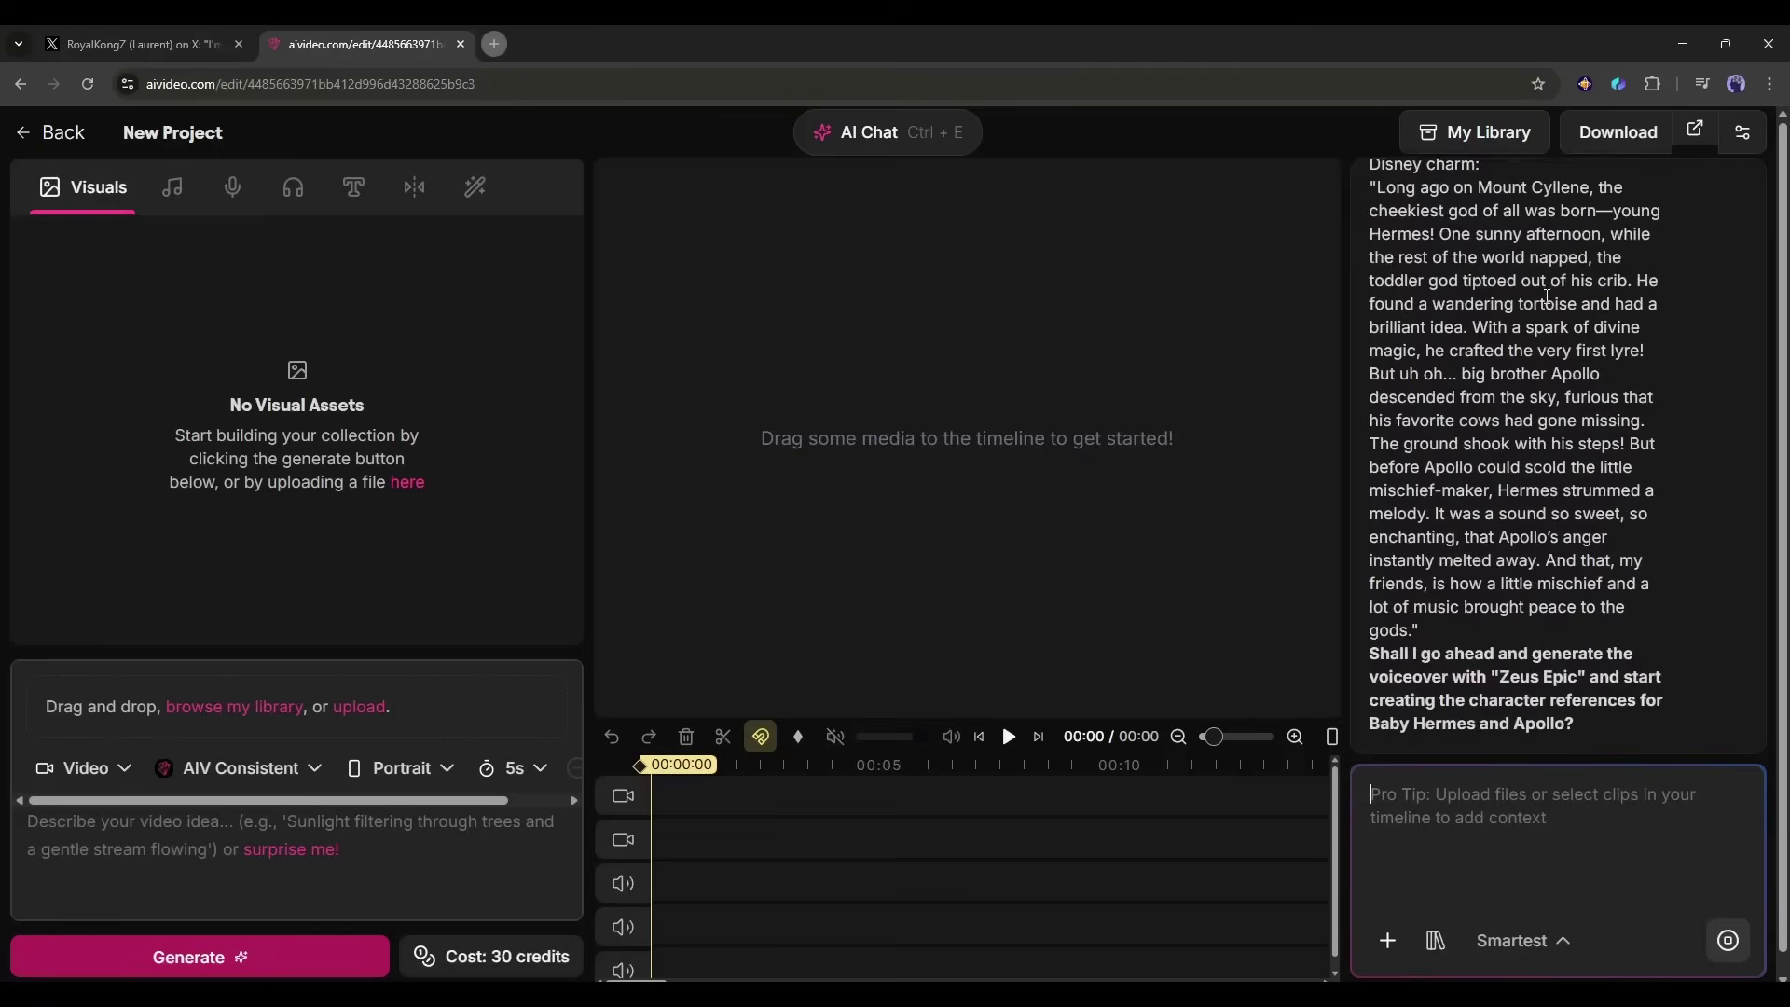
scroll(1433, 616, "up", 3)
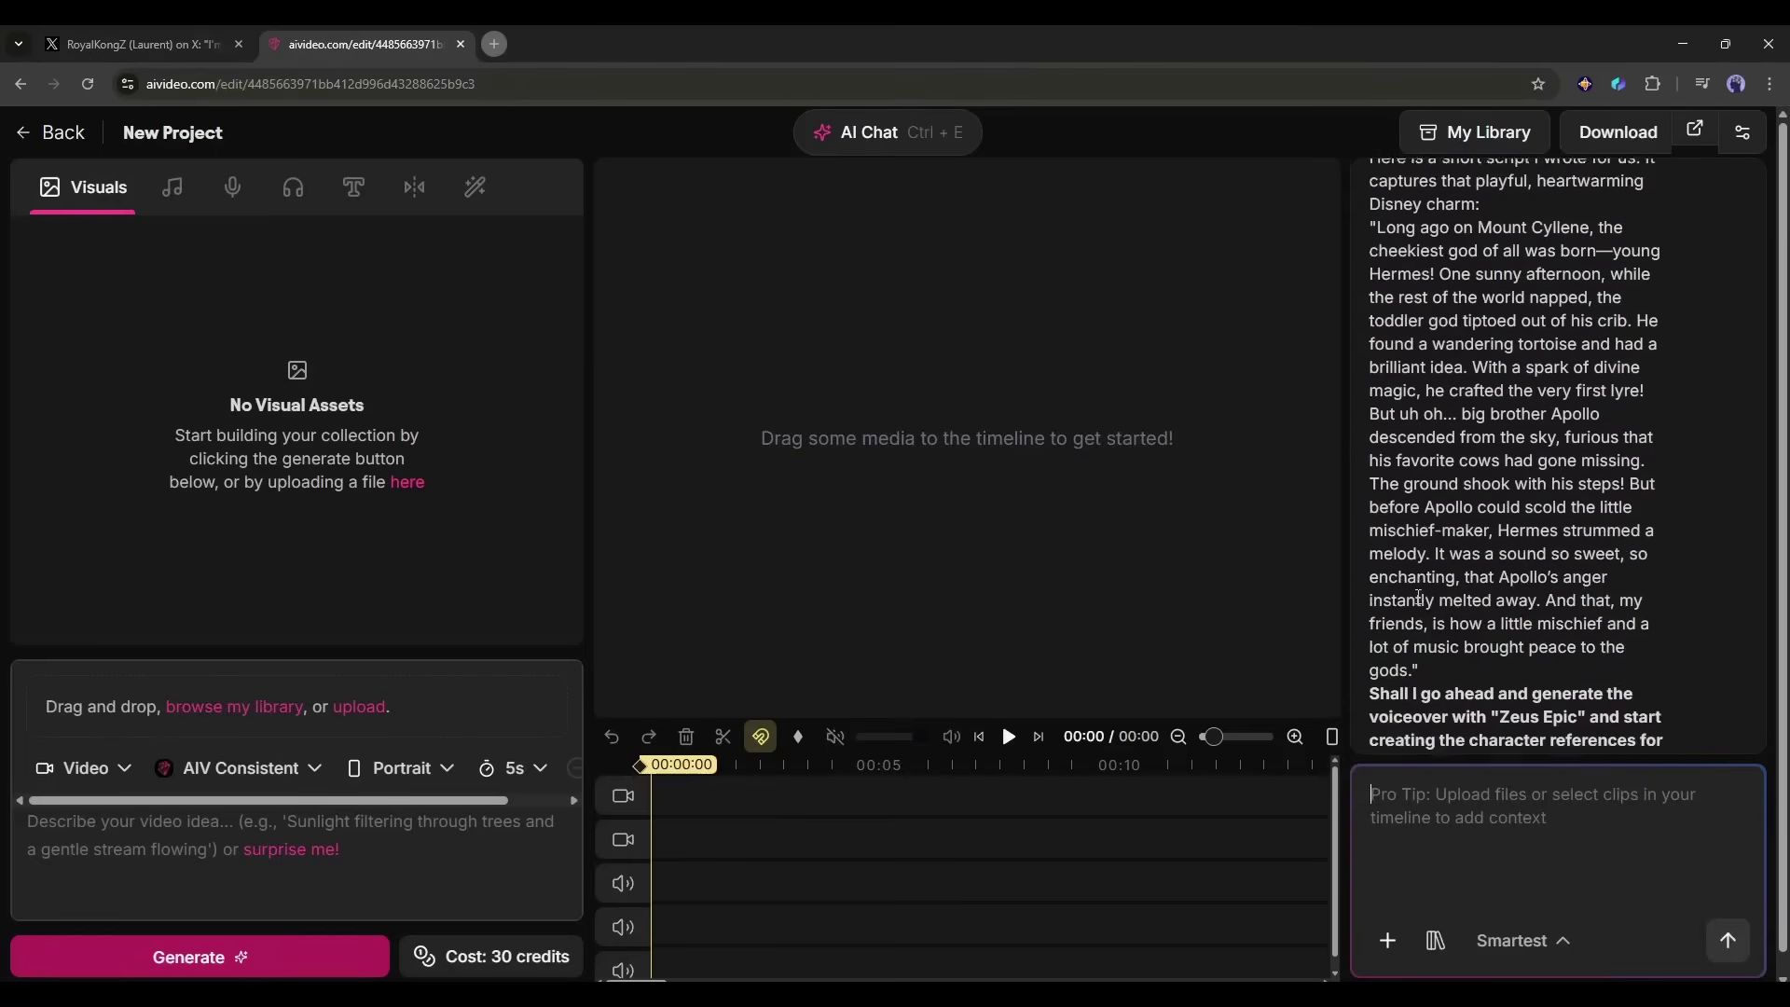
left_click_drag(1370, 343, 1482, 392)
left_click(1380, 416)
left_click_drag(1379, 416, 1673, 466)
scroll(1486, 477, "down", 3)
left_click(1540, 457)
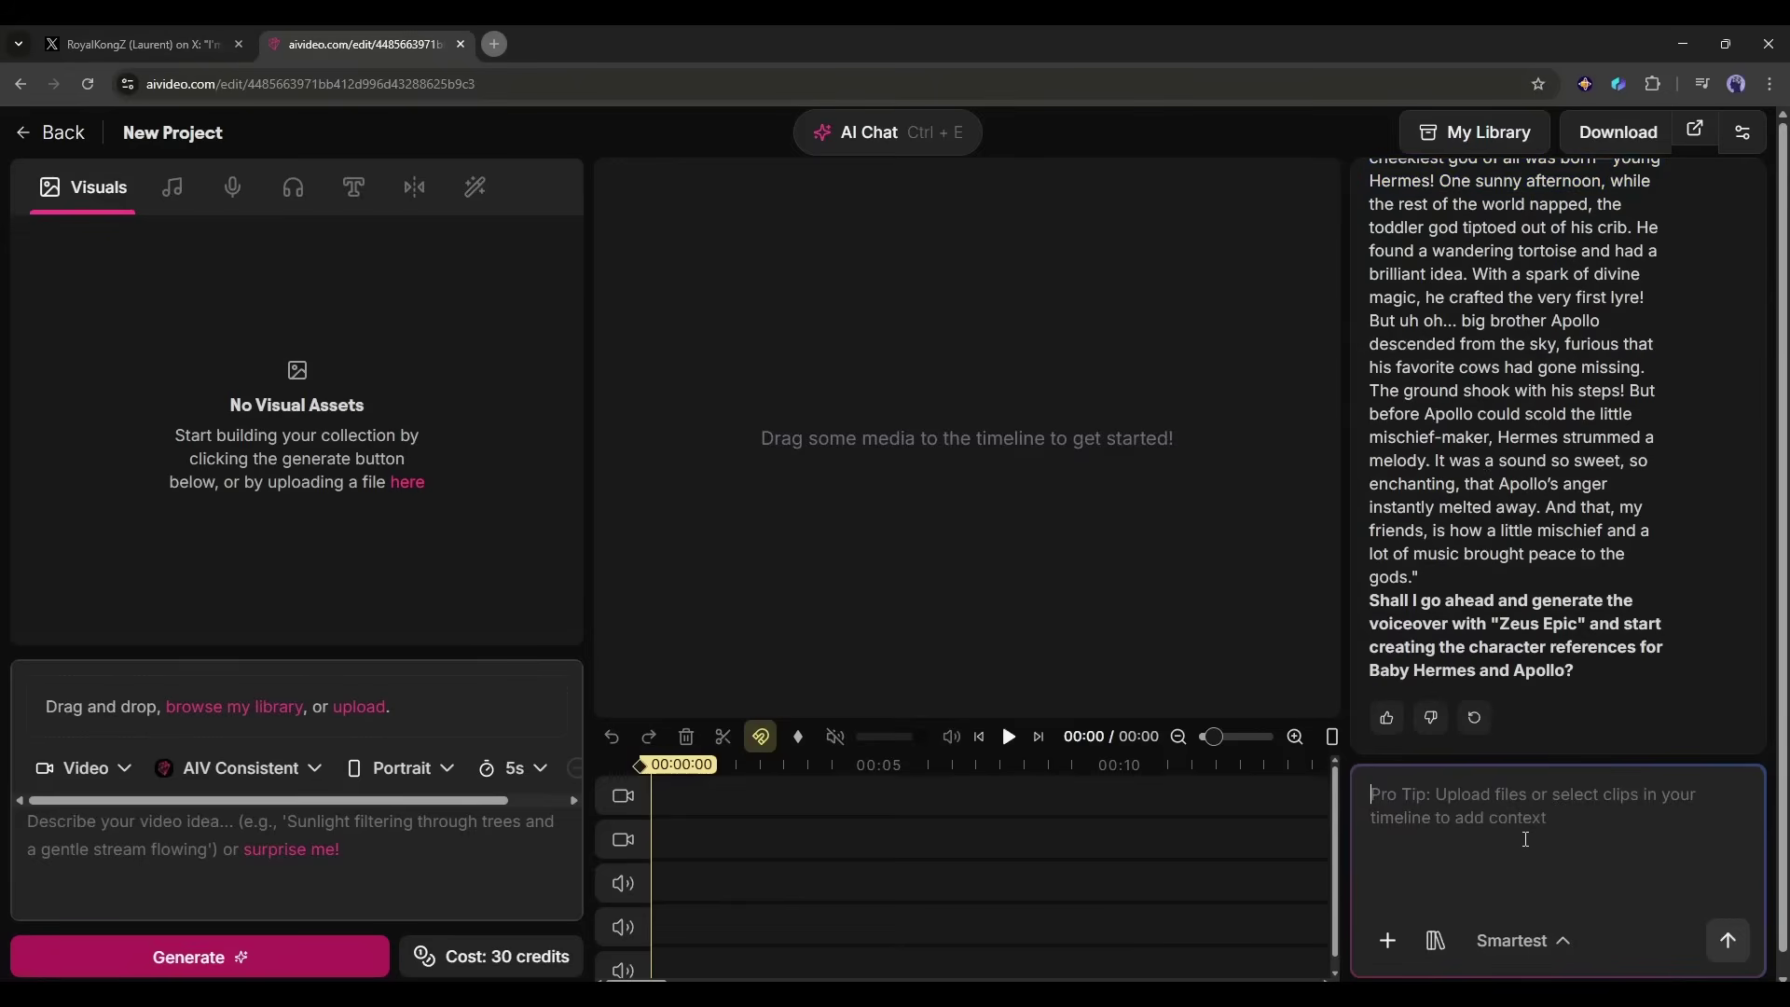
Step: Request a Disney-style 3D video with Nano Banana Pro scene images converted into video clips
type("That's a goo")
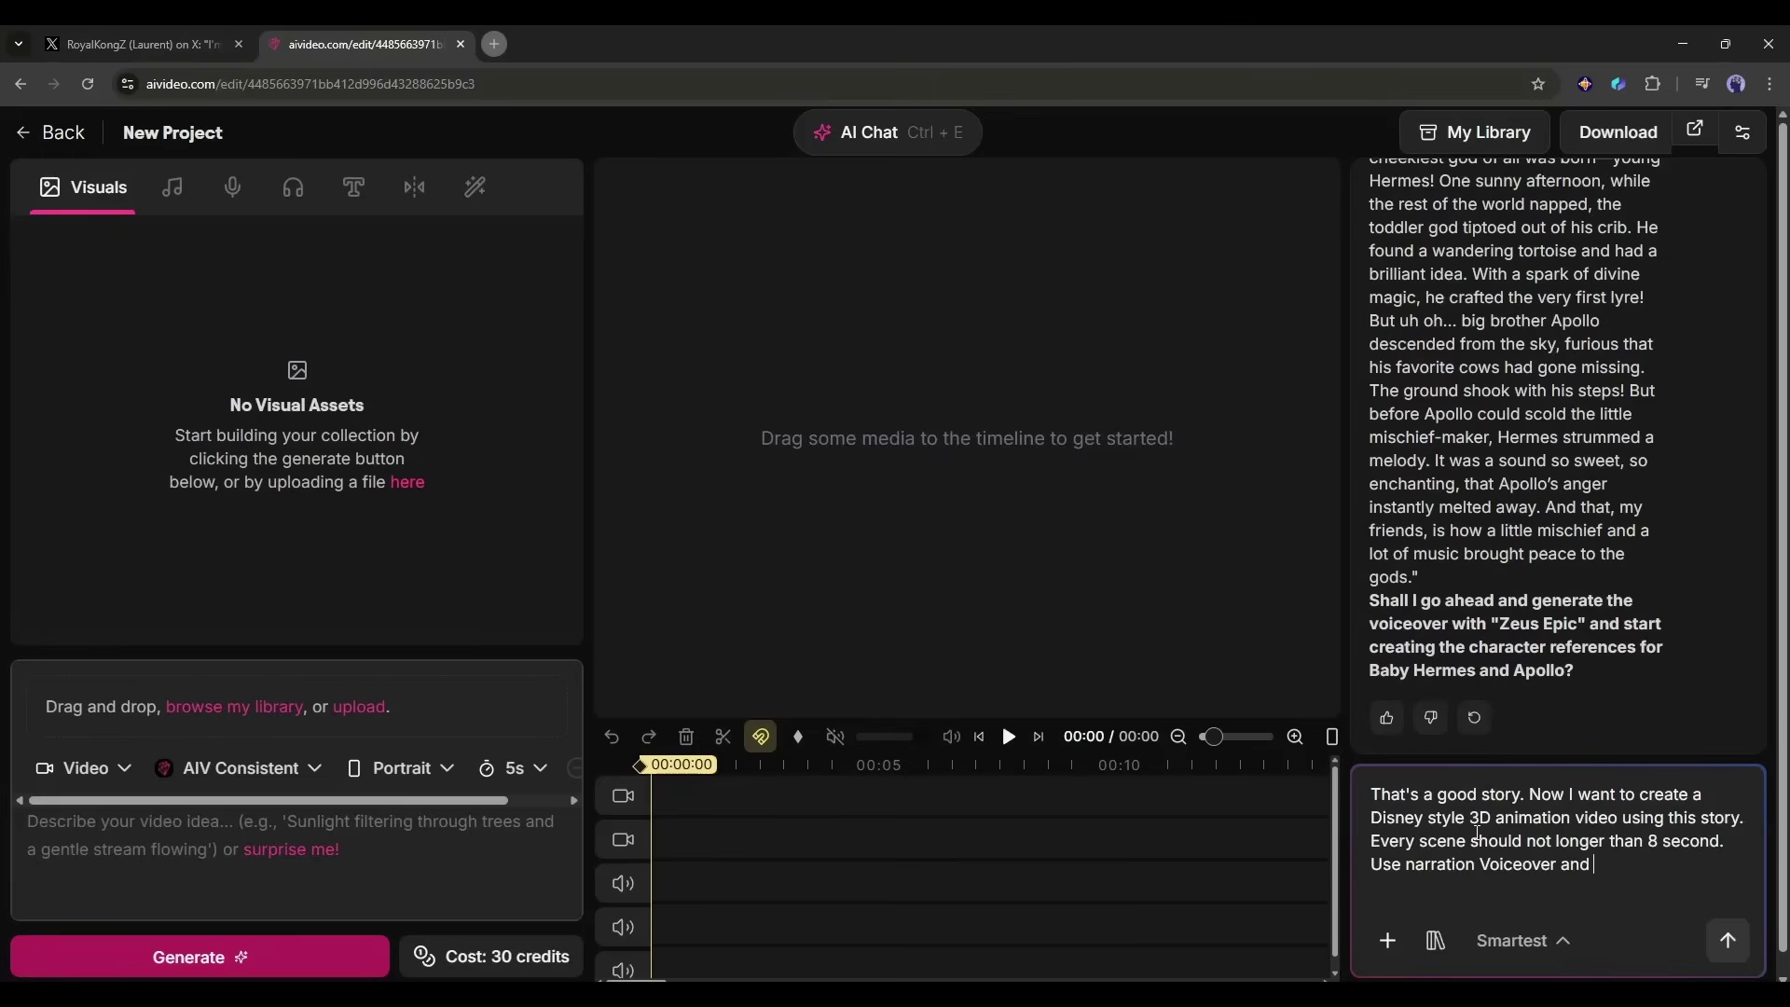
type("n the video.")
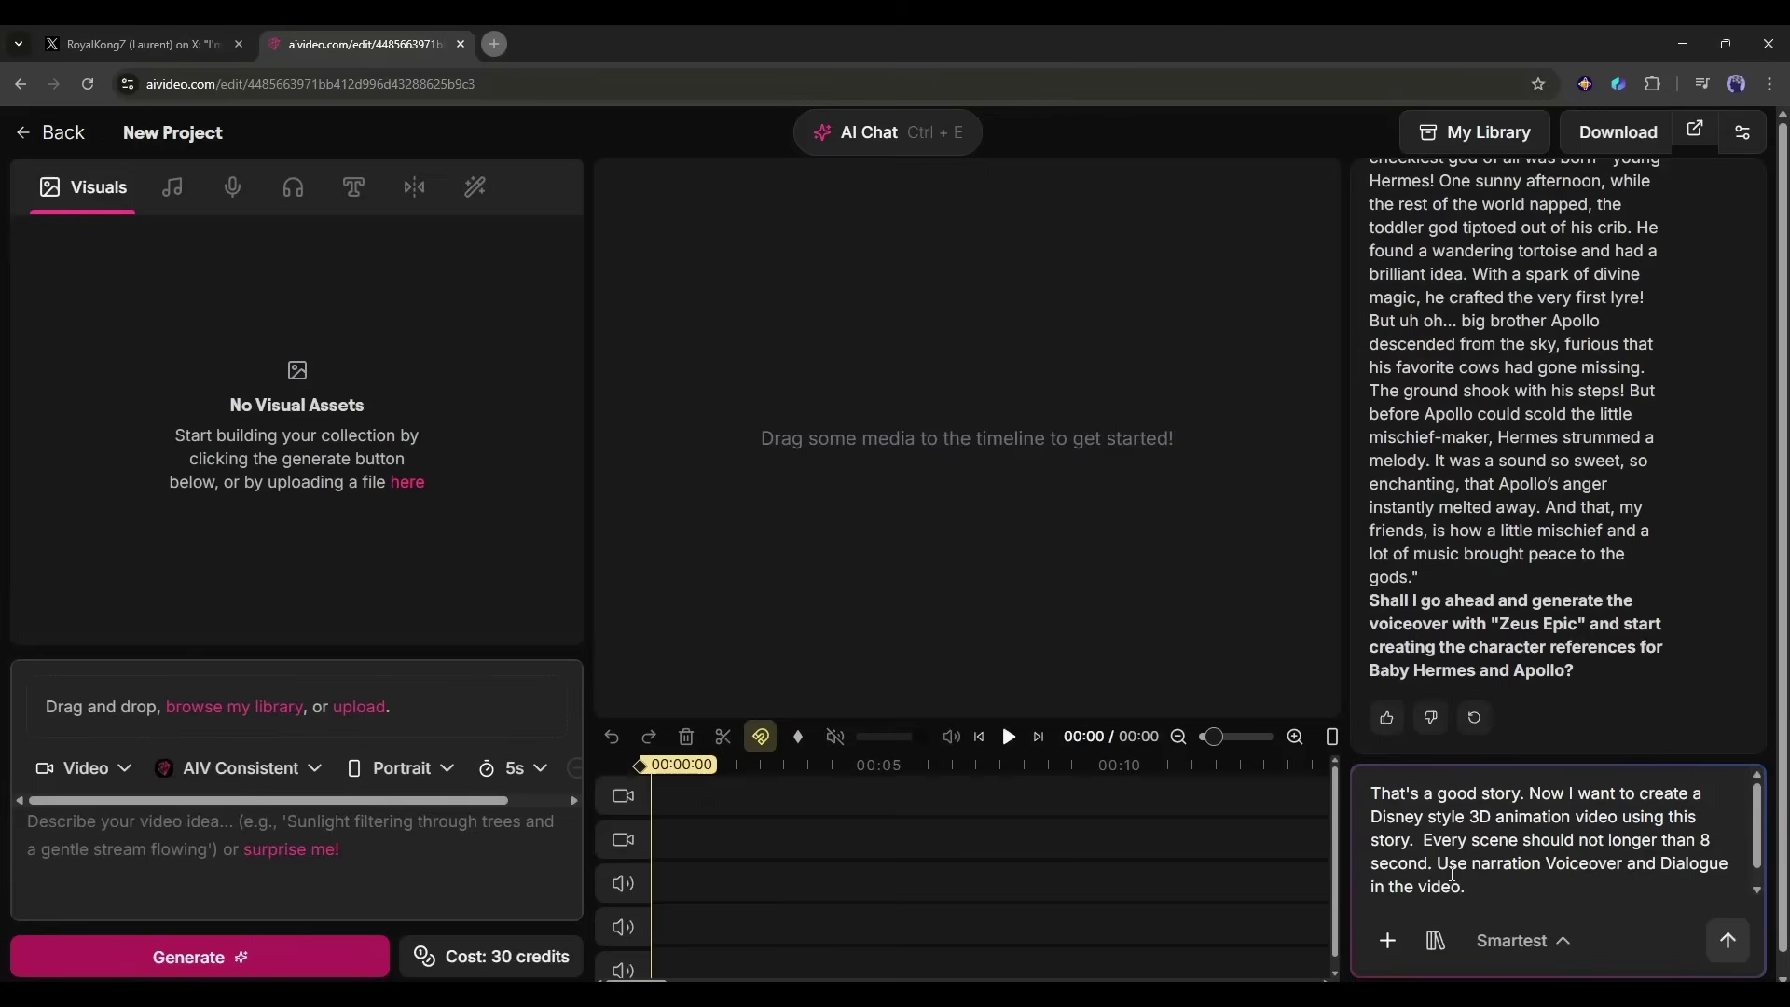
type(" Use Nano Banana Pro to Create the scene images and then convert")
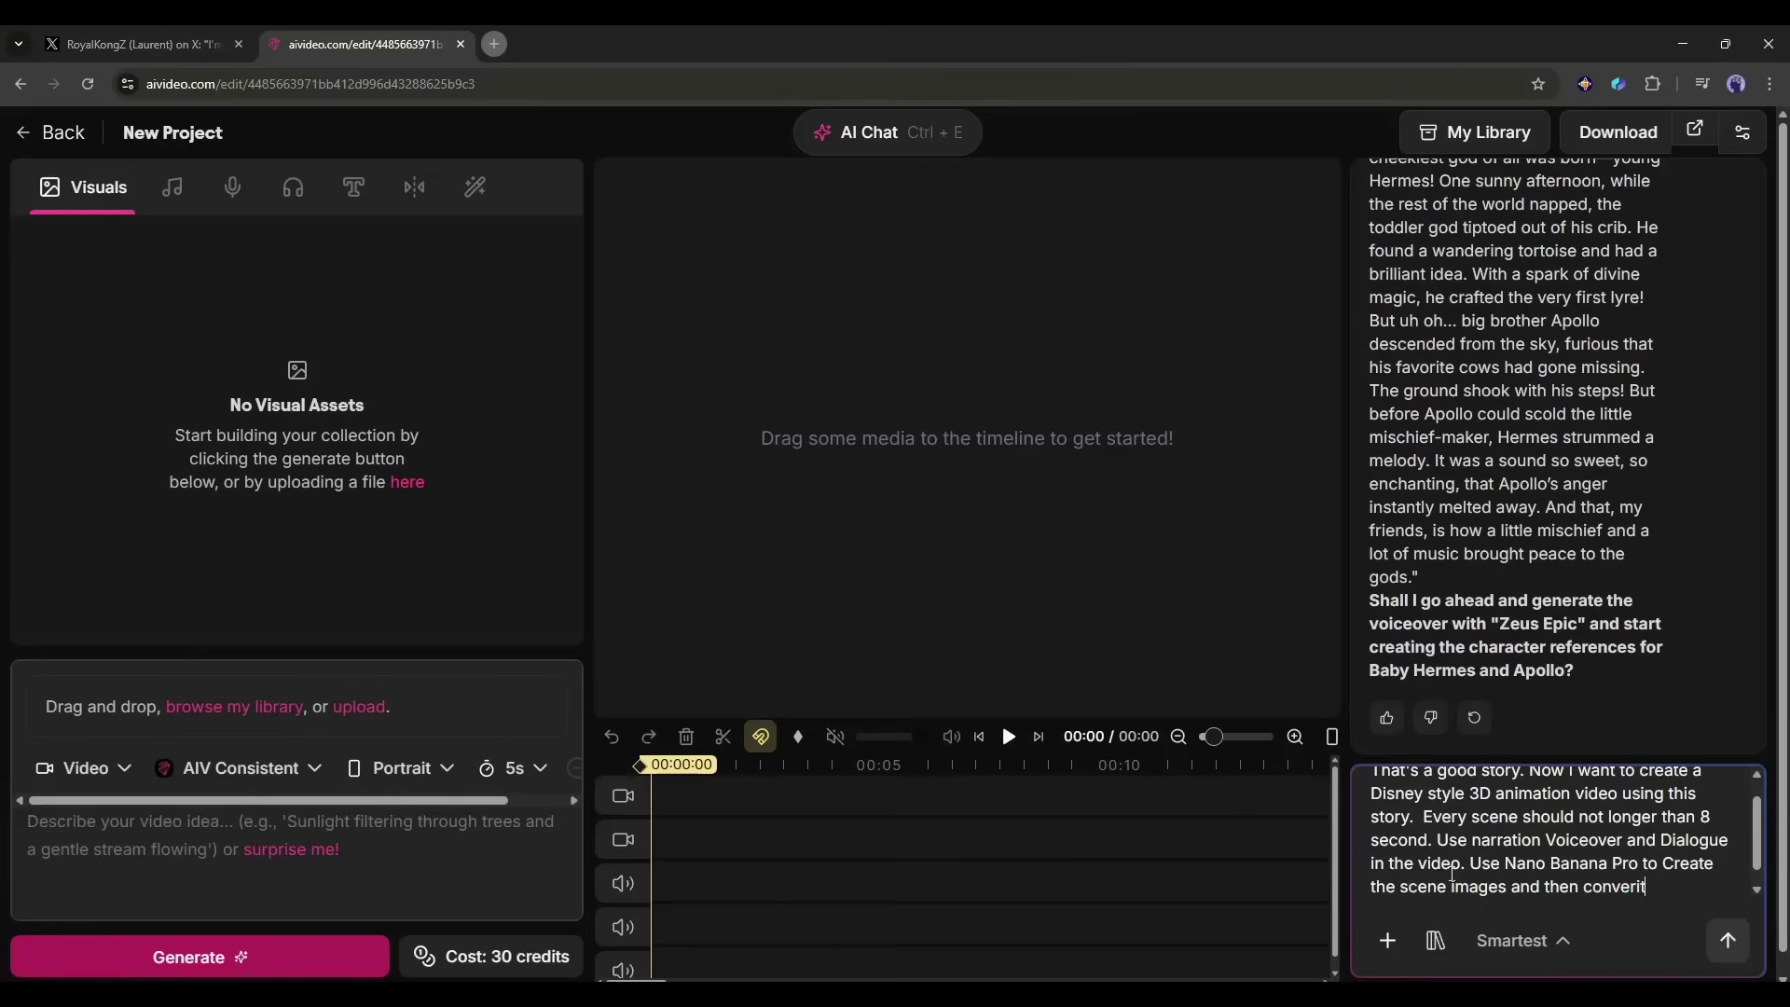
type(" them video using Veo 3. Make the character consistent. Use Epic BGM that fit to the video")
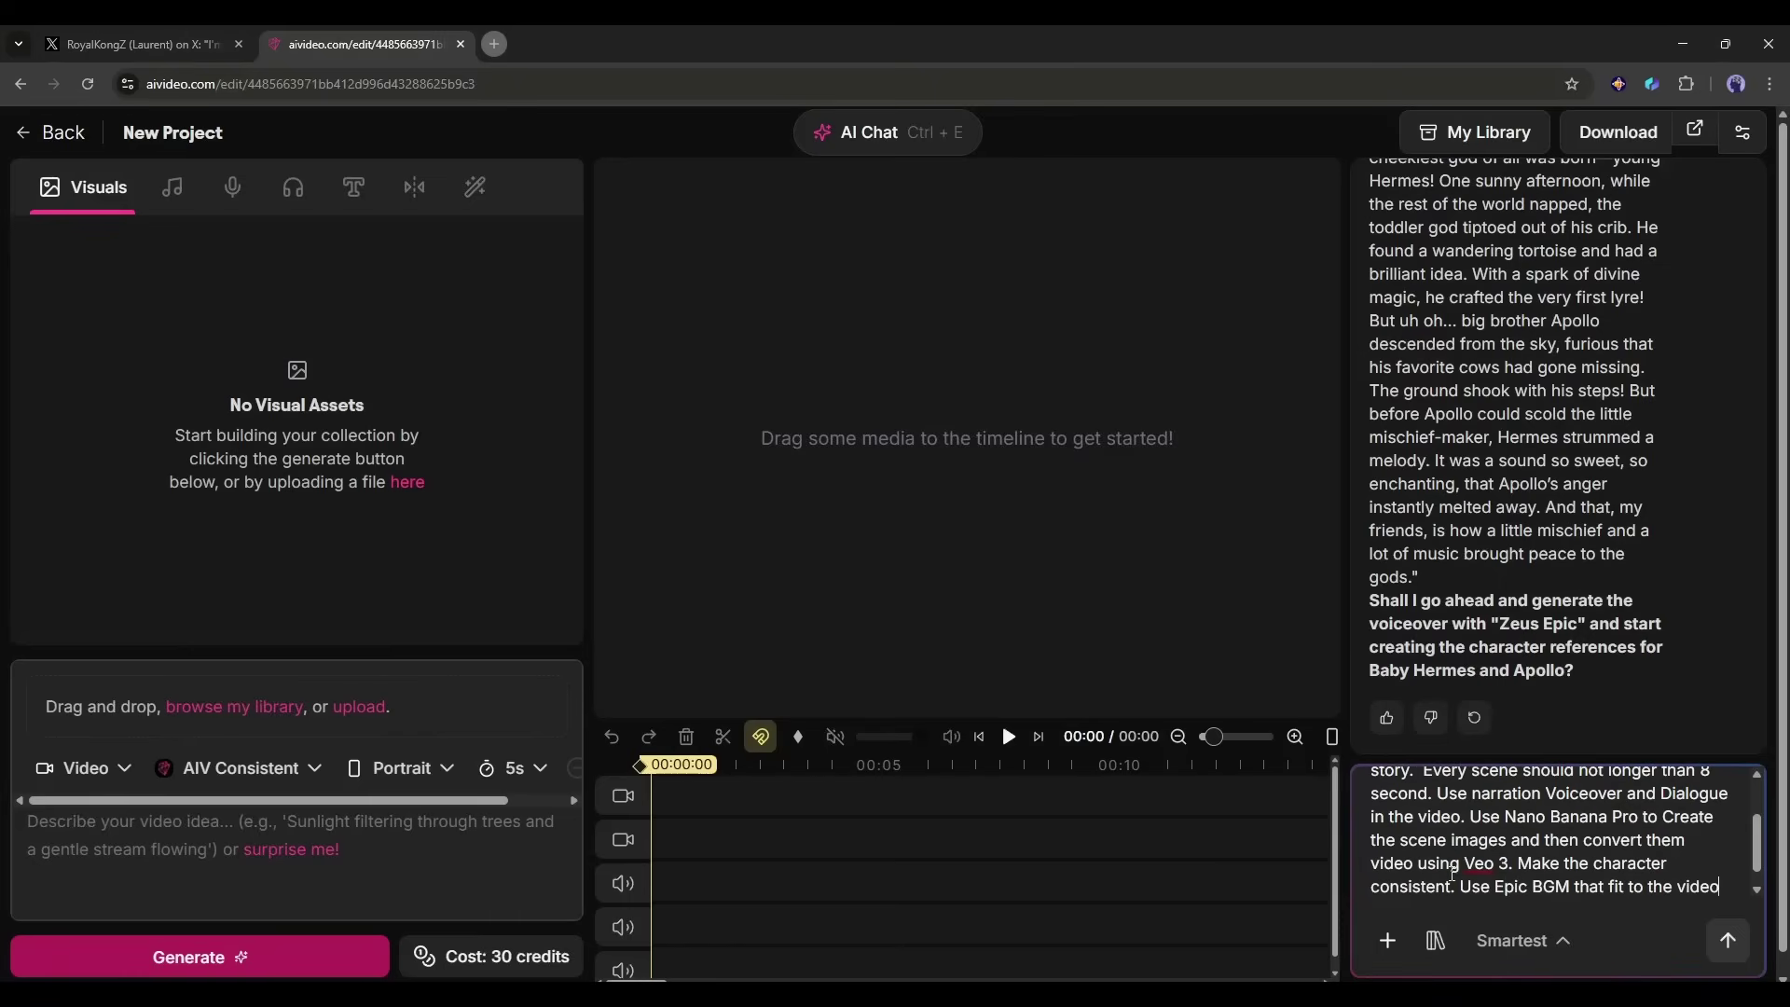
key("Return")
scroll(1471, 521, "down", 1)
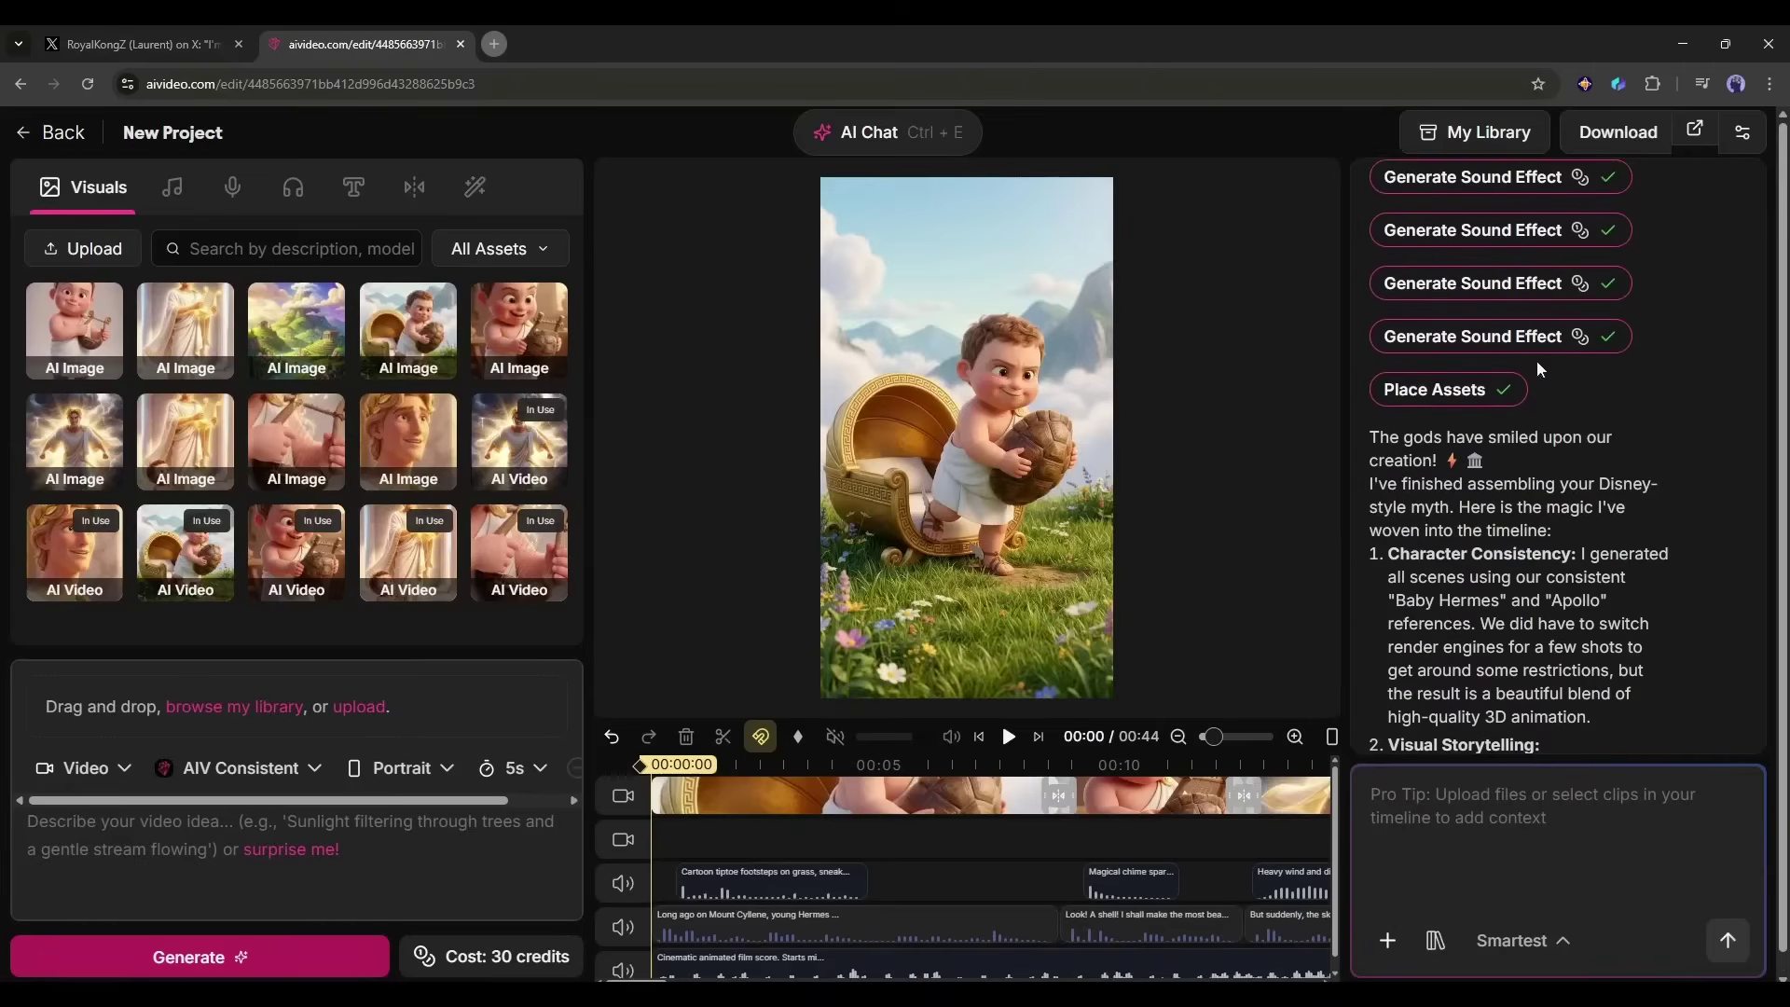
Step: Play the assembled 0:44 Hermes and Apollo short in the preview player
scroll(1482, 452, "down", 2)
scroll(1451, 458, "down", 5)
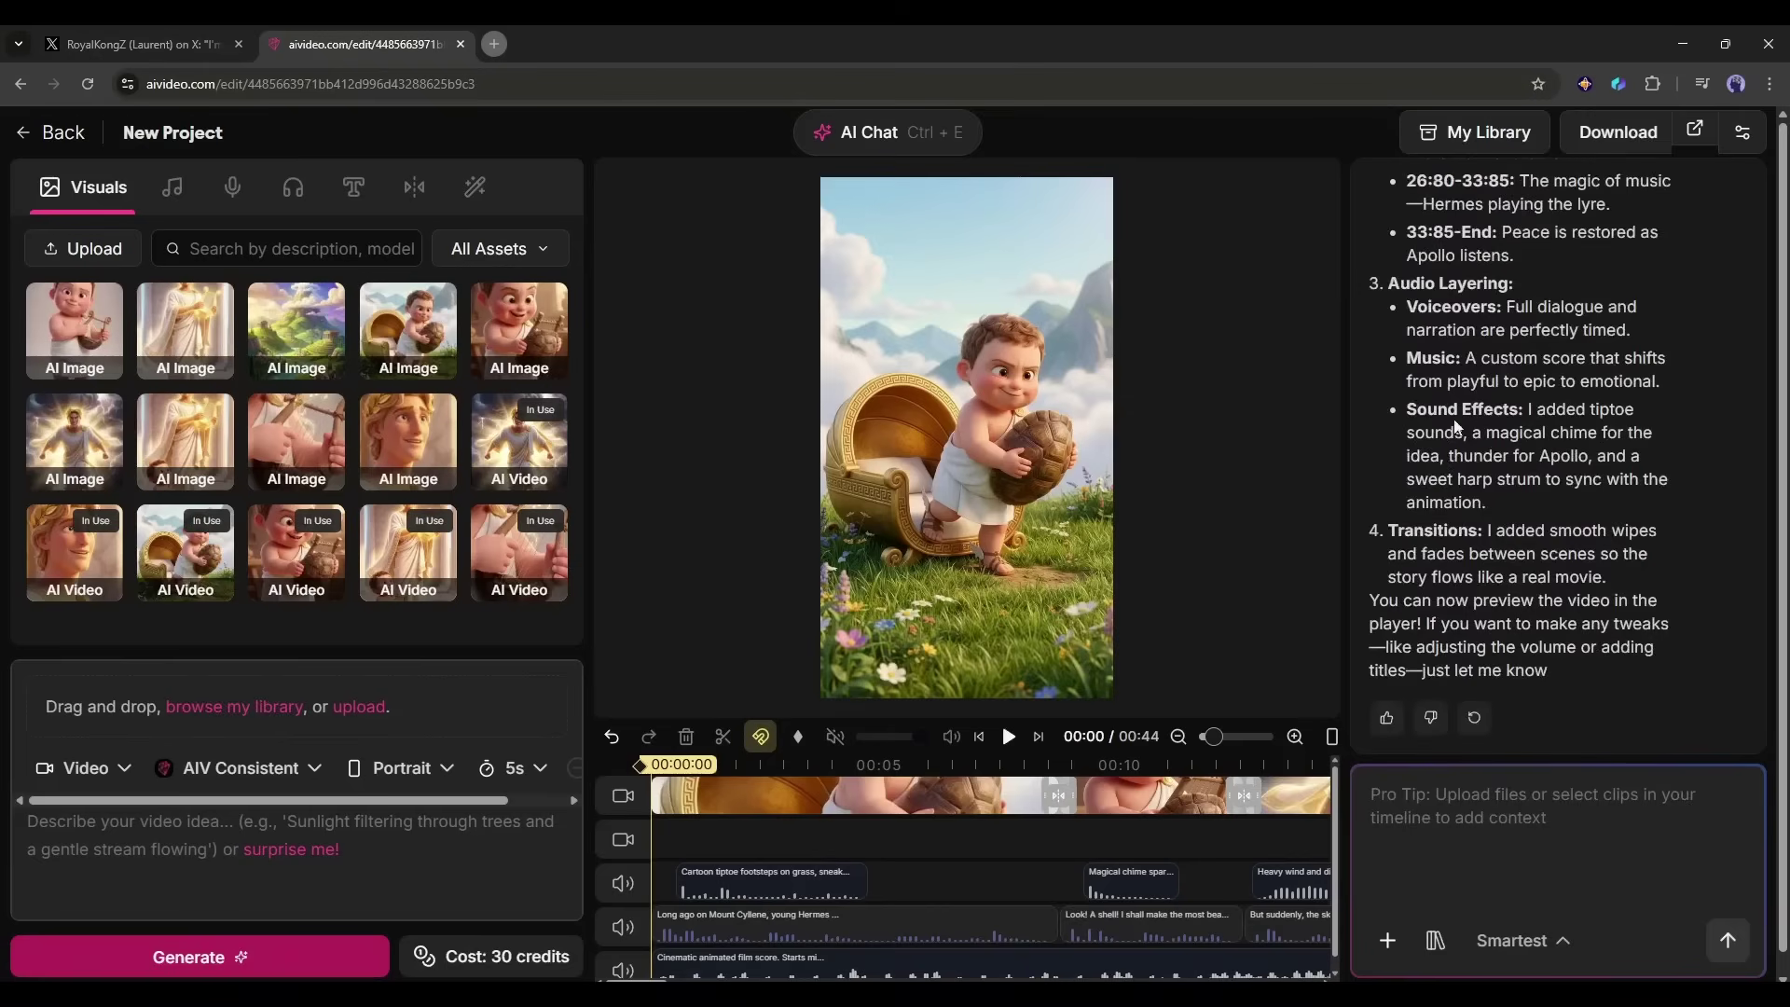
left_click(1005, 719)
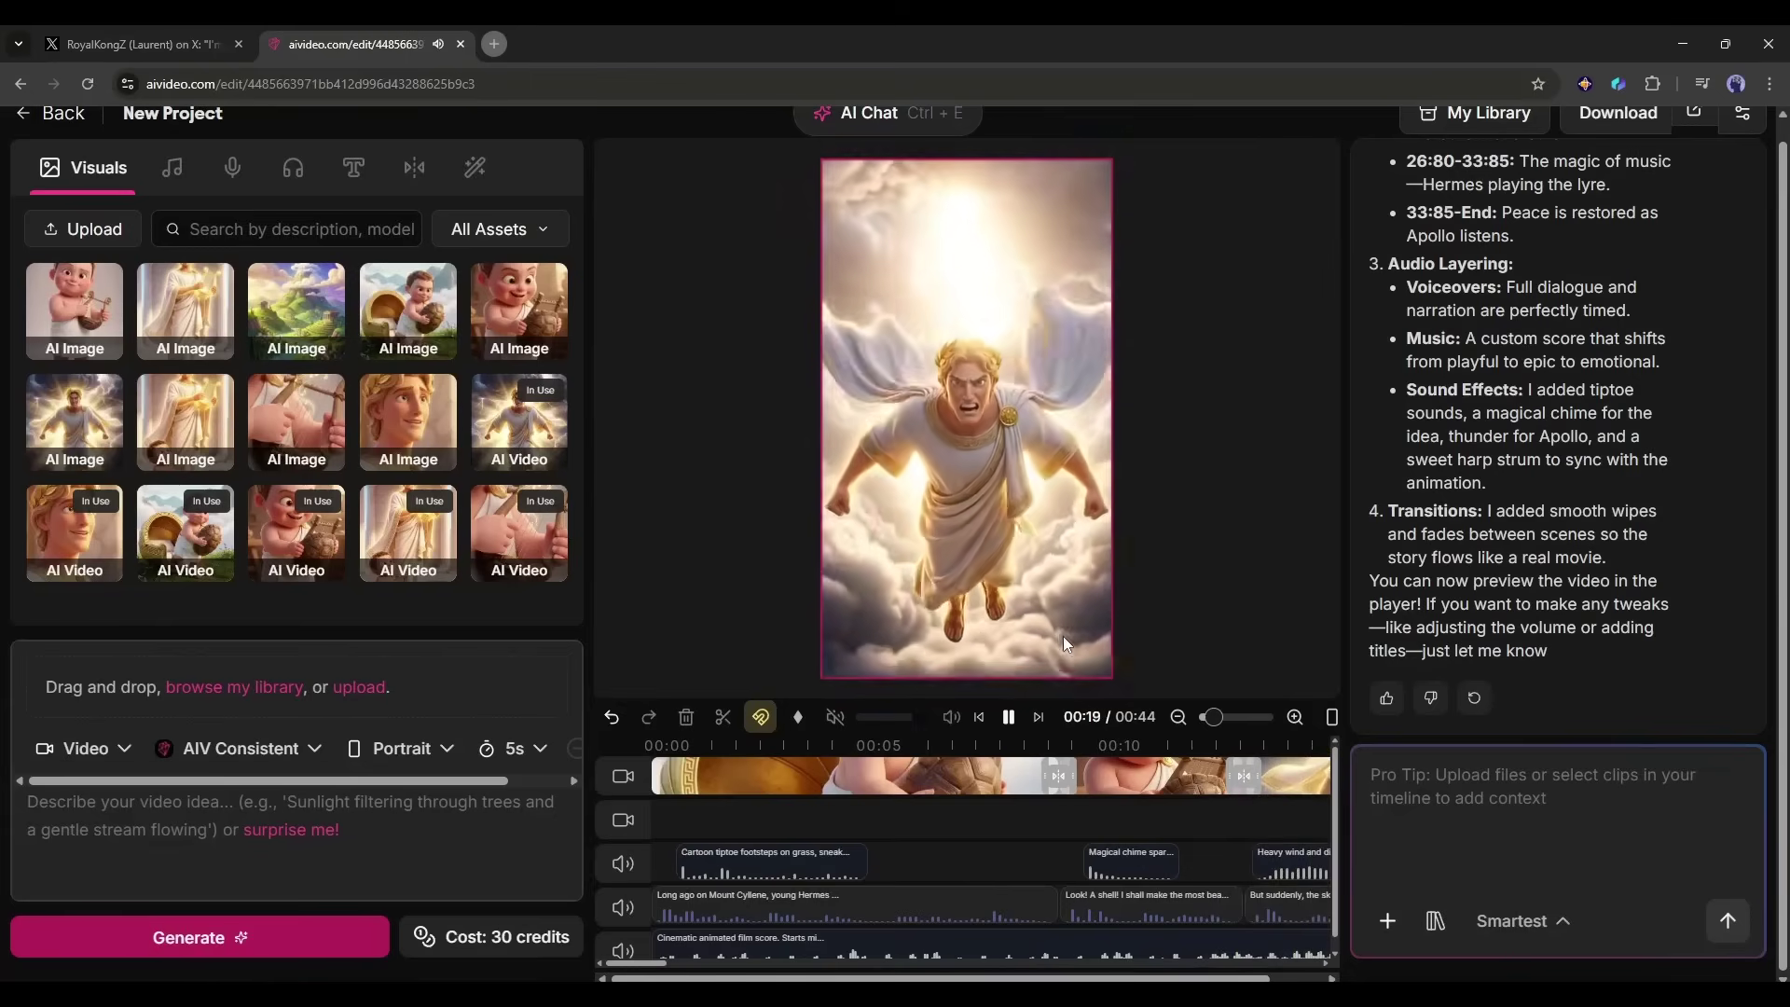
scroll(932, 858, "right", 2)
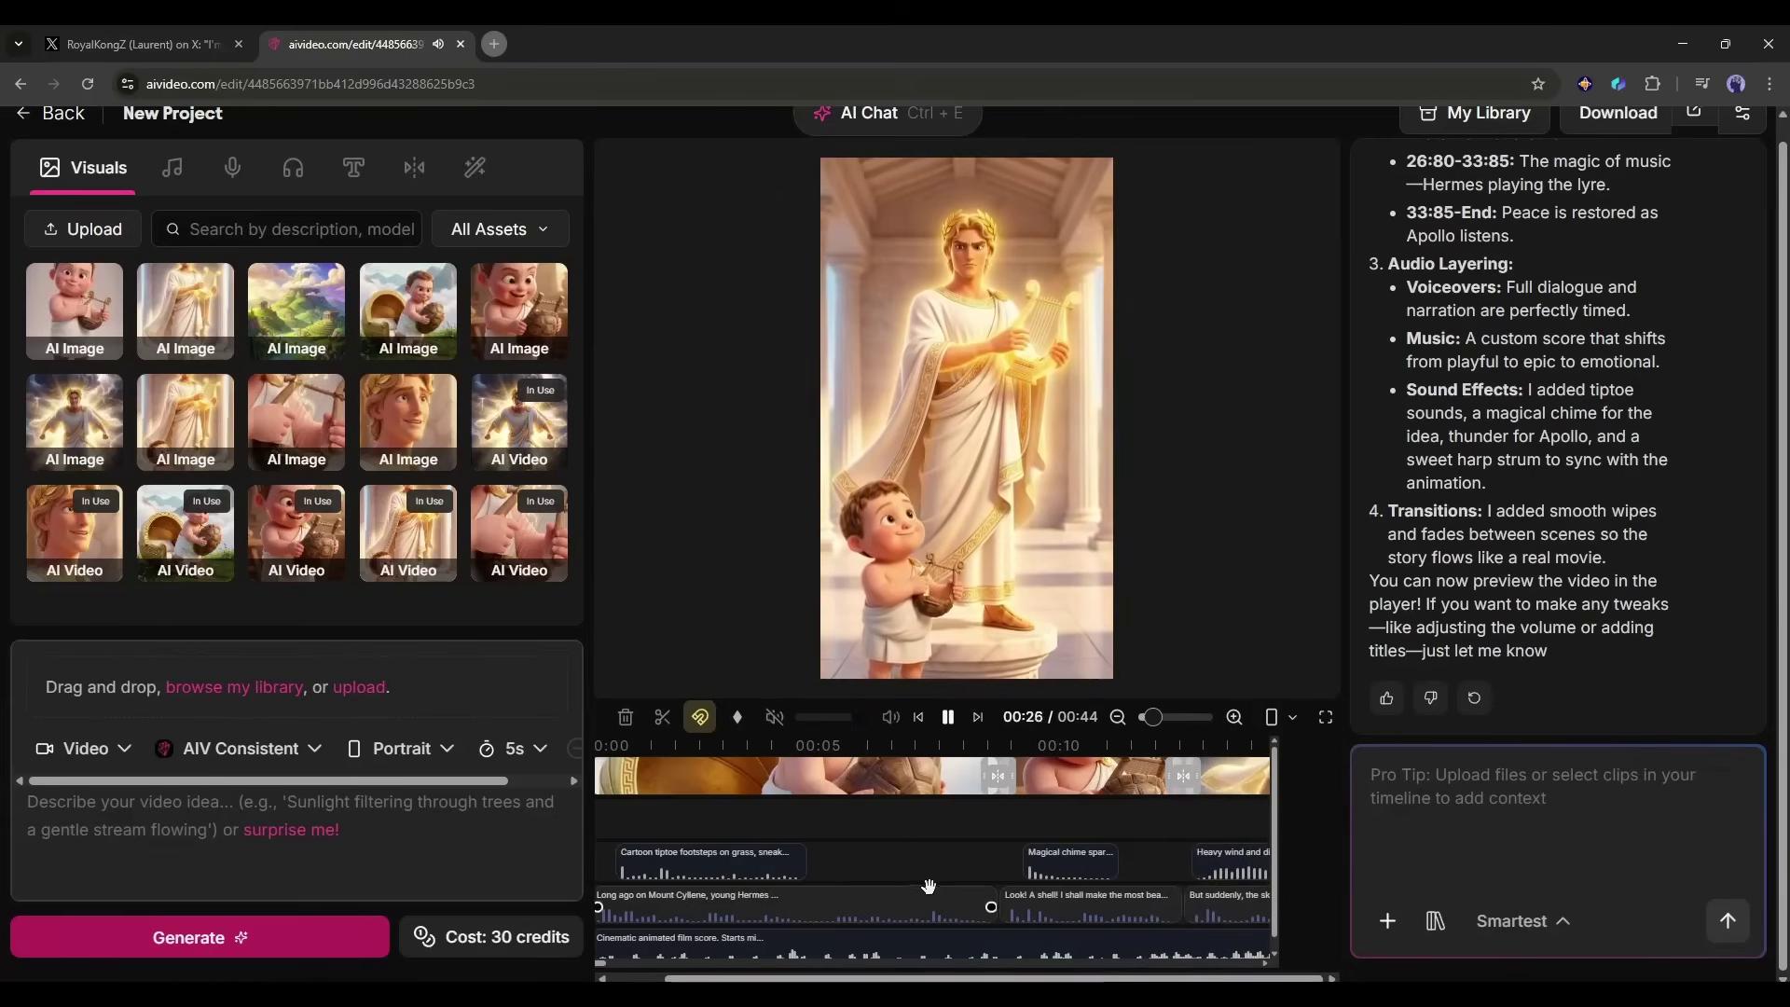
scroll(926, 891, "up", 1)
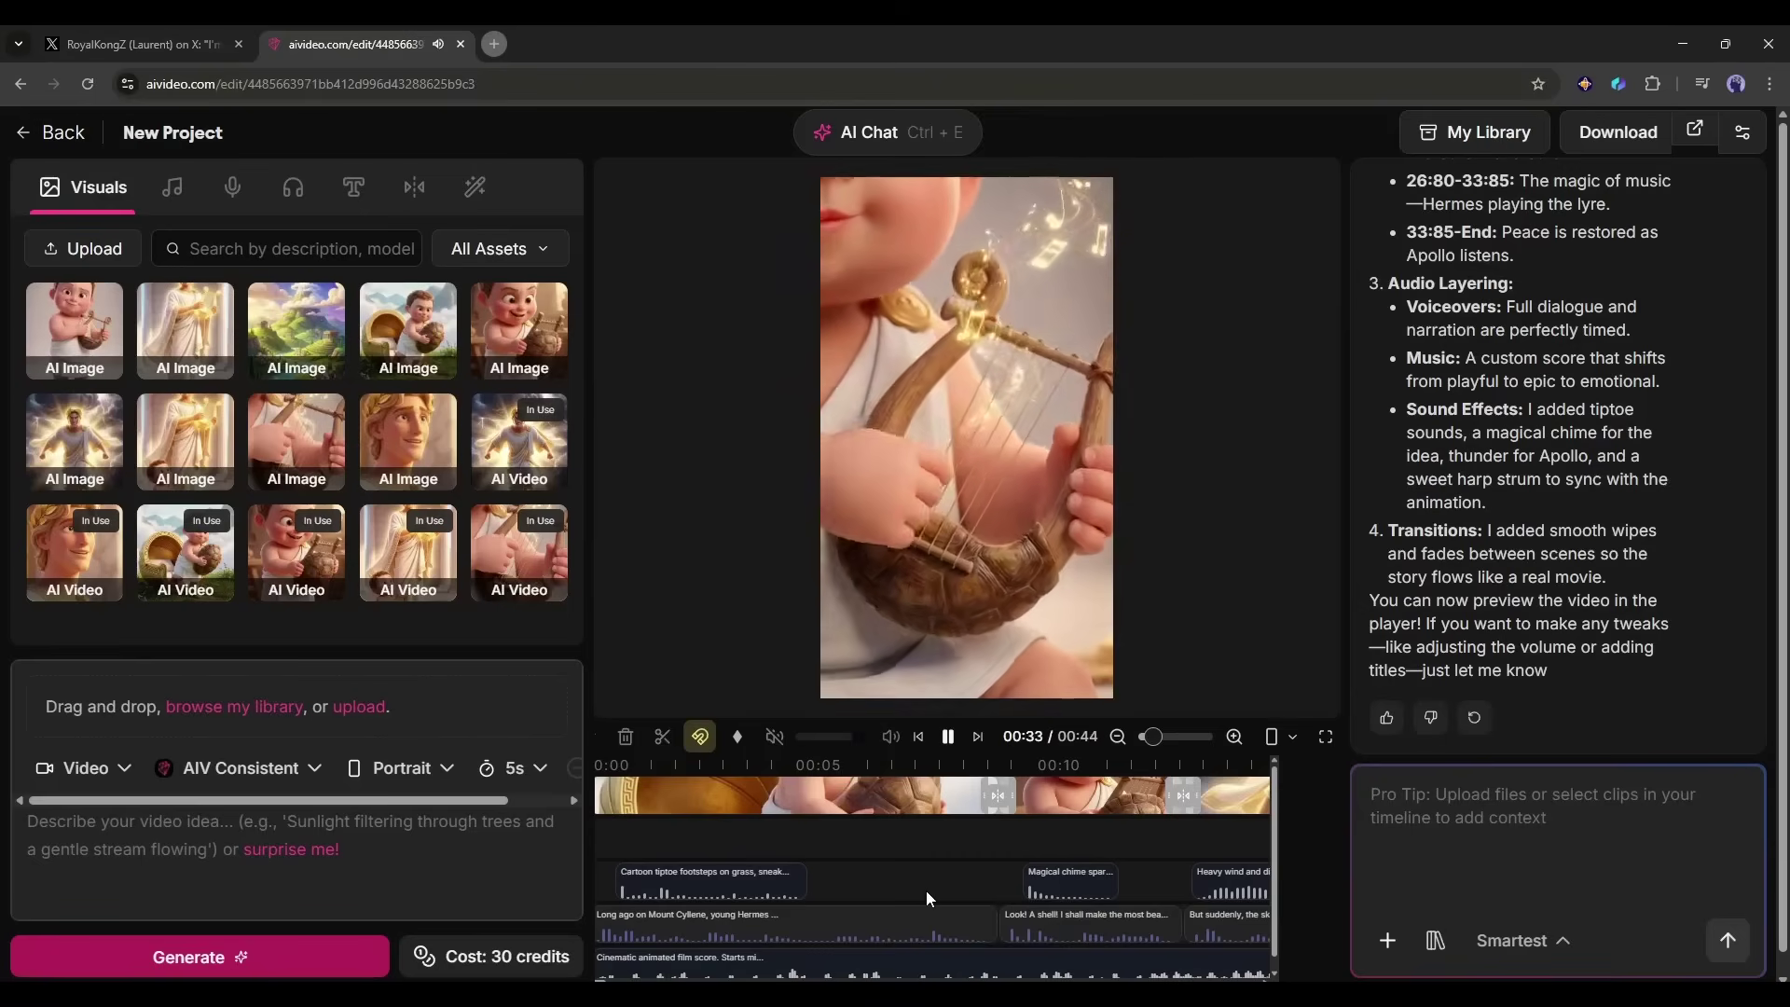
Step: Restart and pause playback, then send 'The Lip-sync is not working. Please fix this' to AI Chat
key("Home")
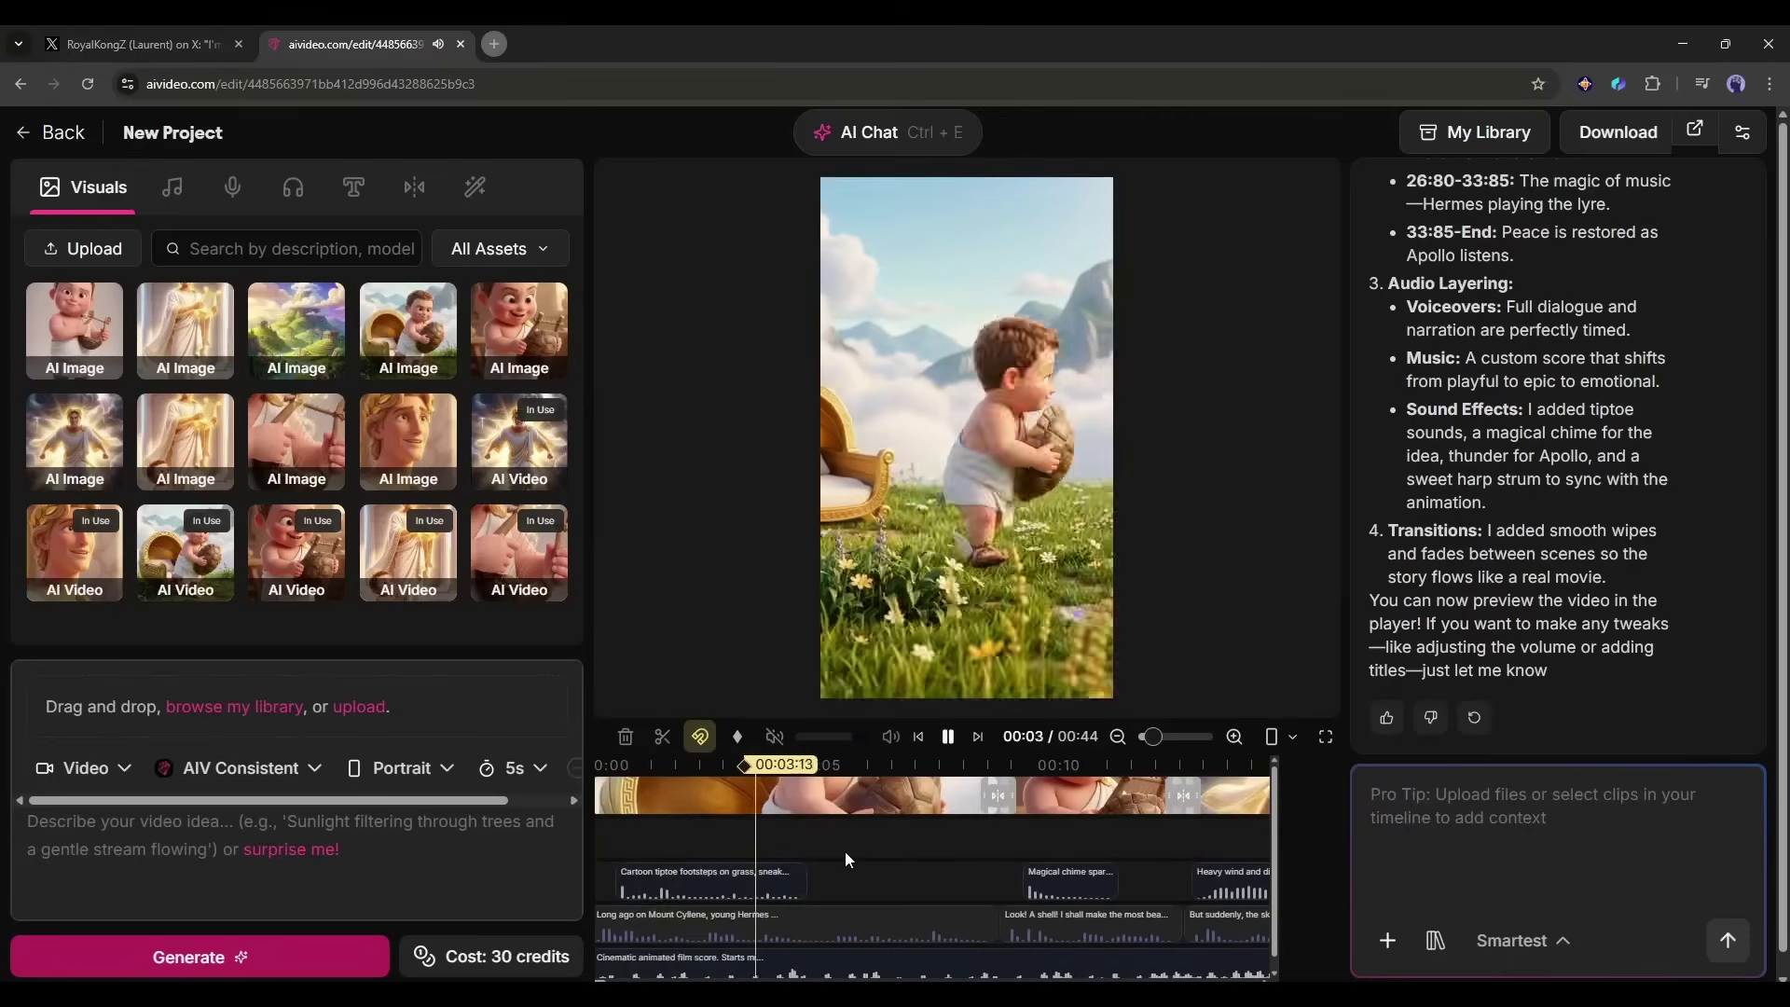
key("space")
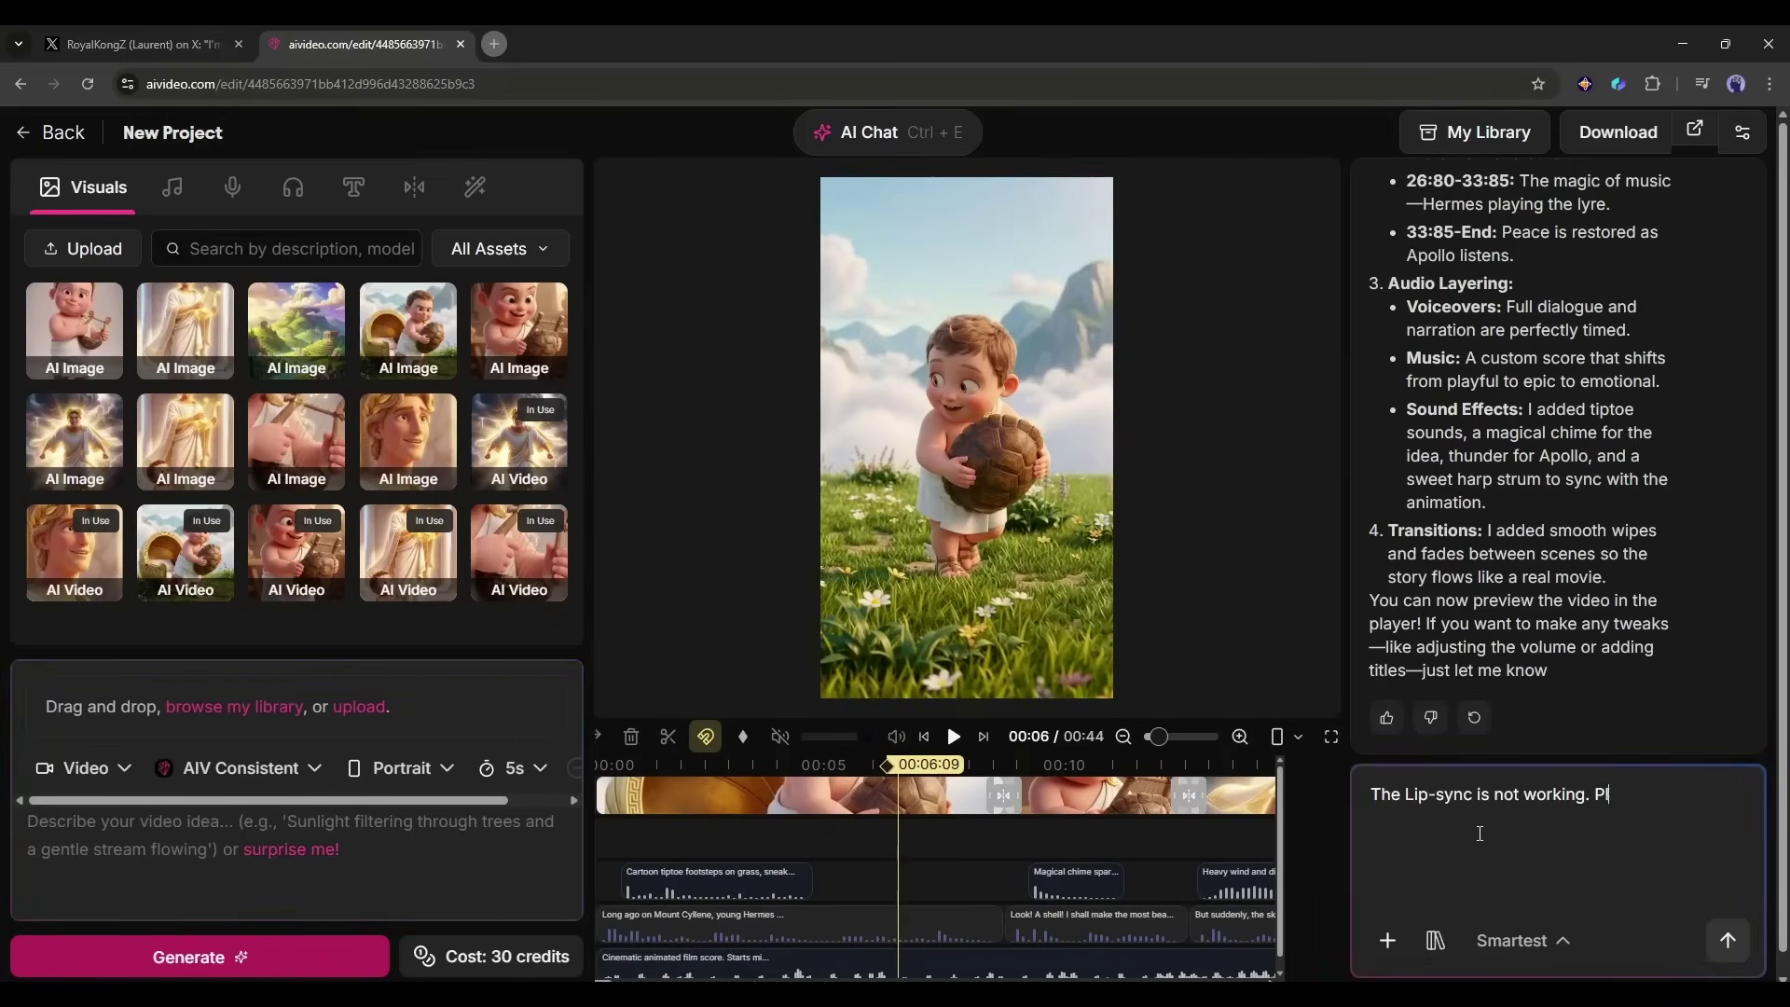
type("his")
key("Return")
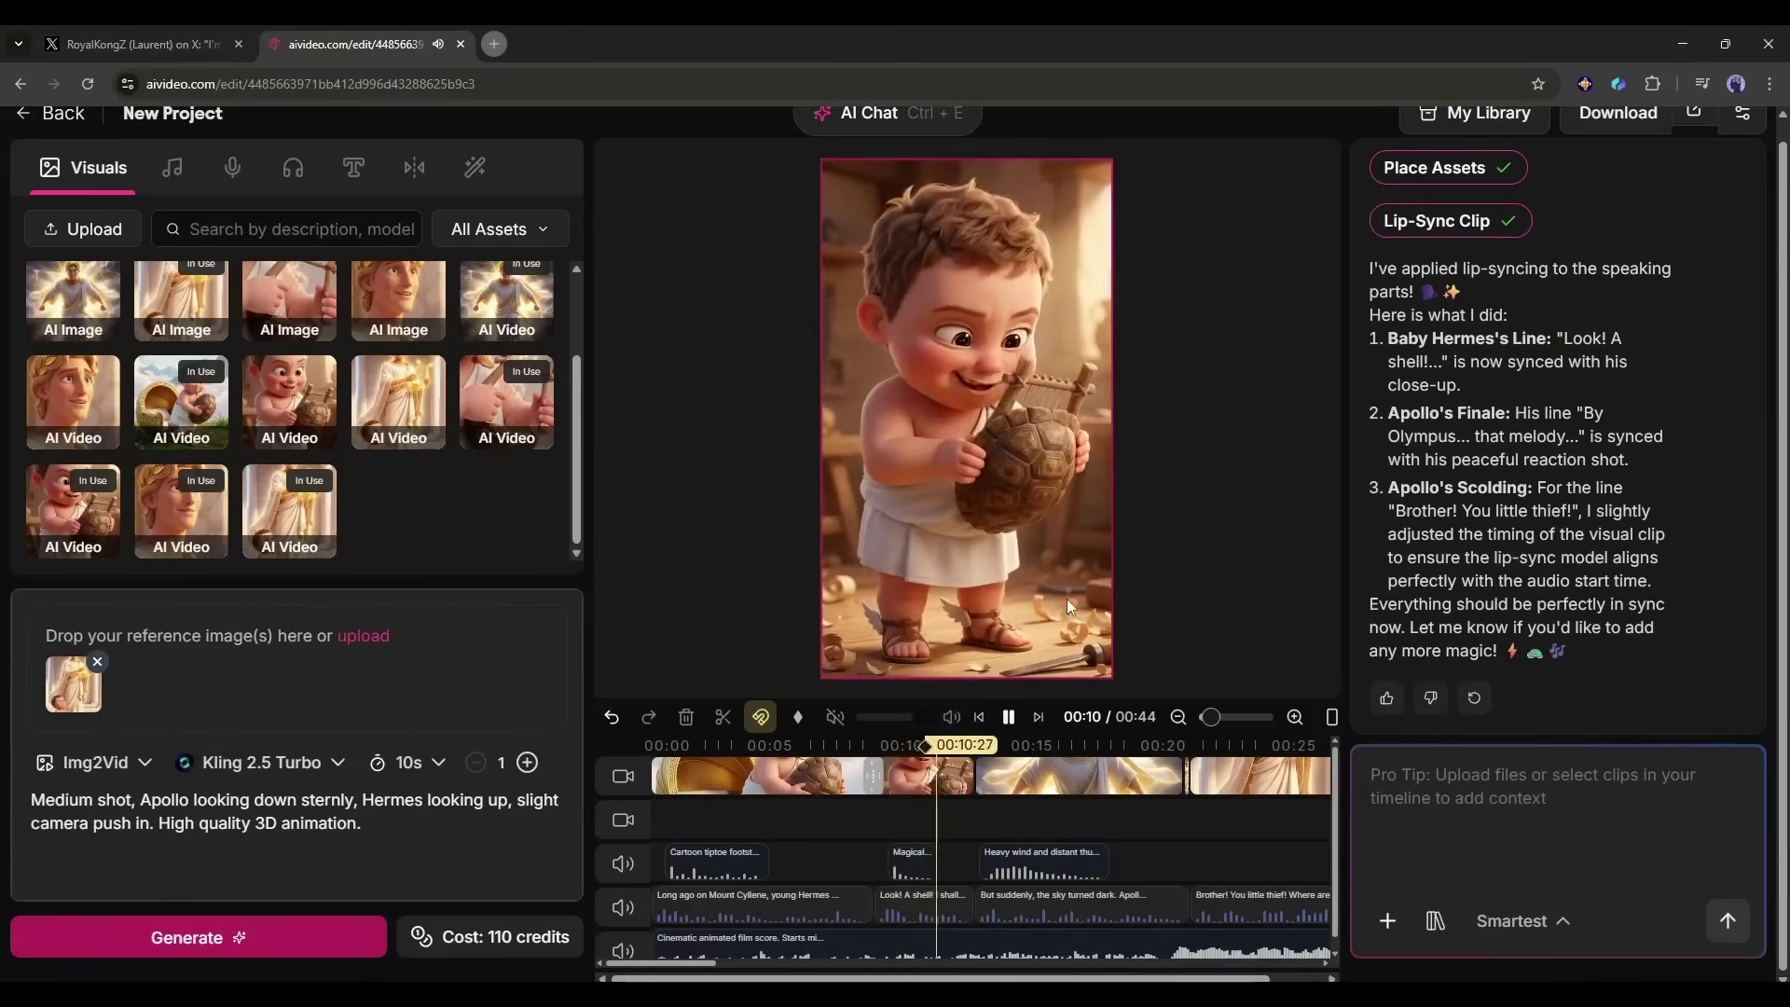
Step: Stop playback on Apollo's scene and select the Apollo clip at 00:21:18
left_click(1179, 745)
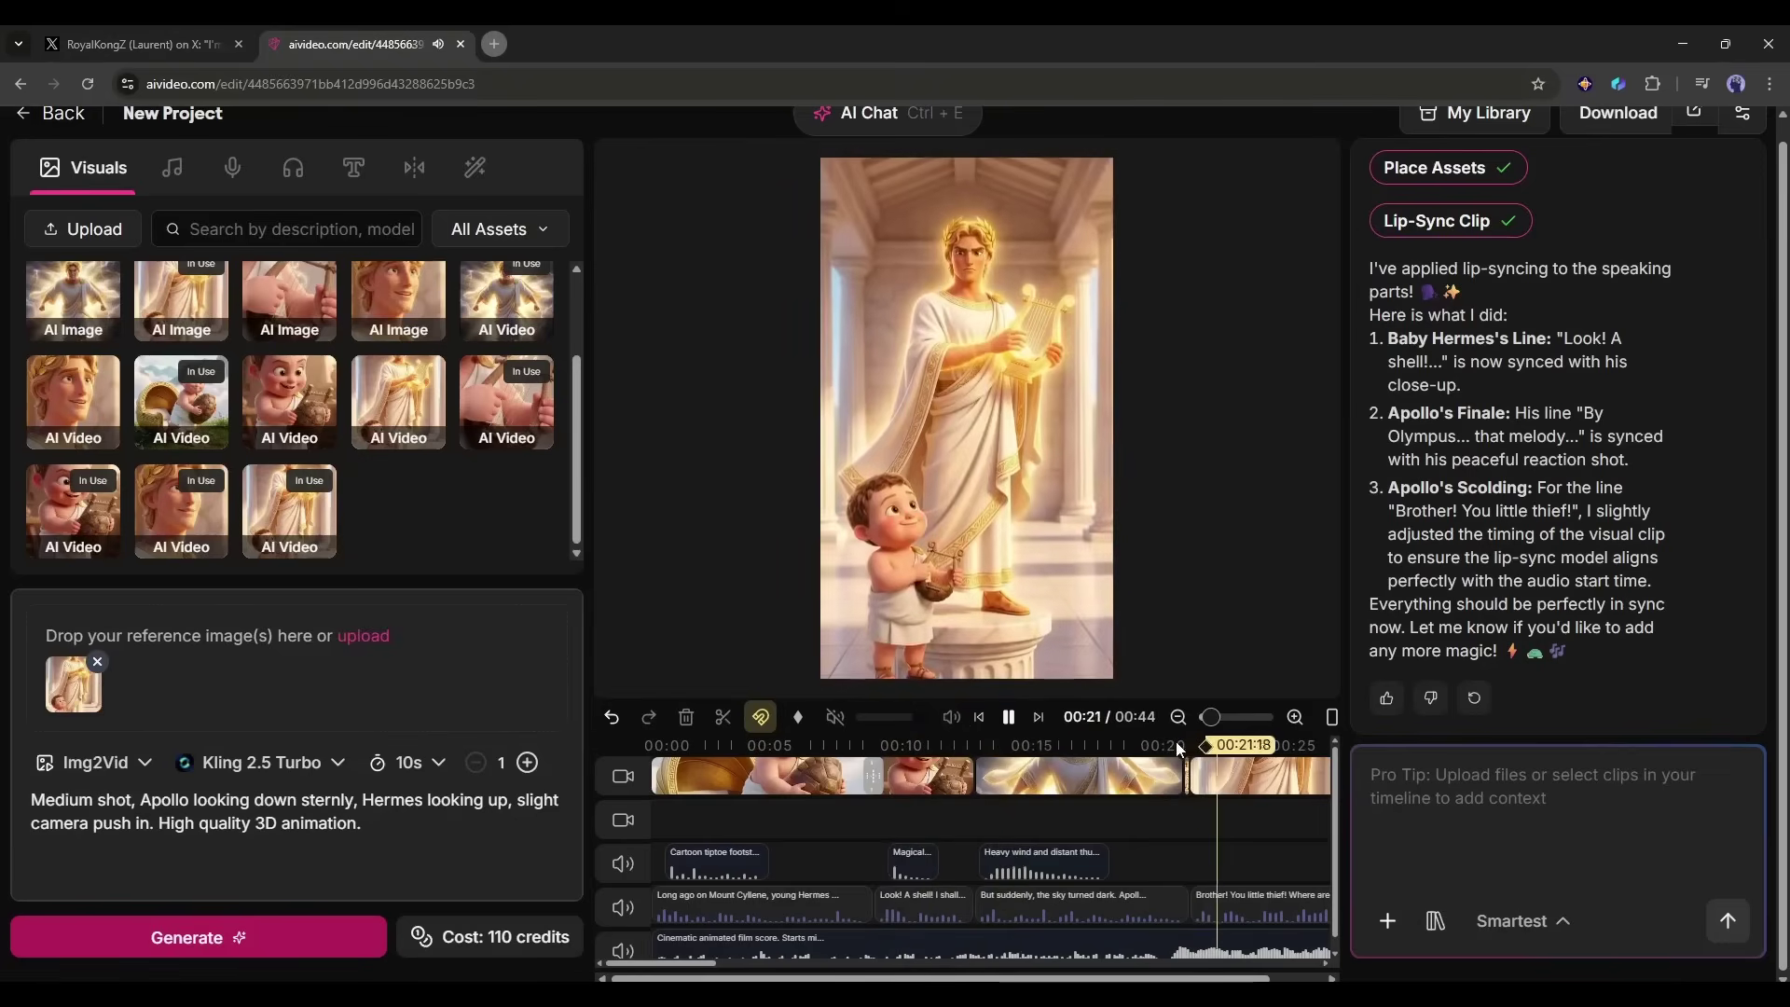
key("space")
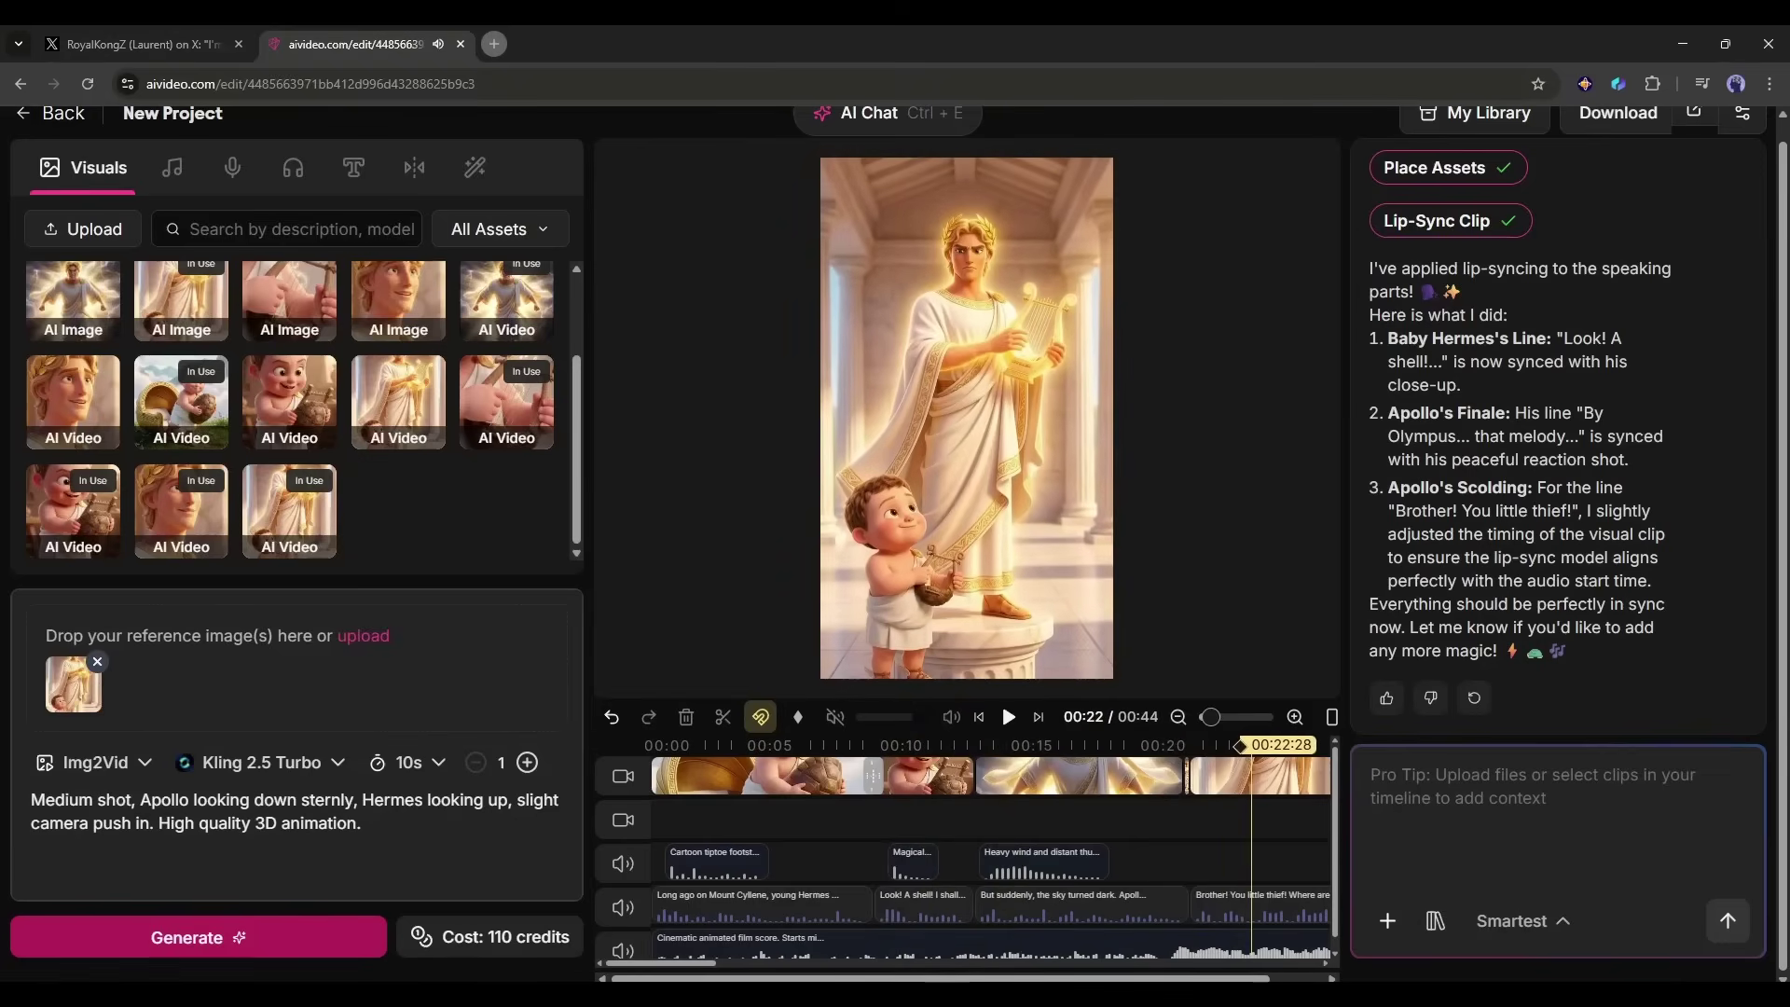
left_click(1203, 770)
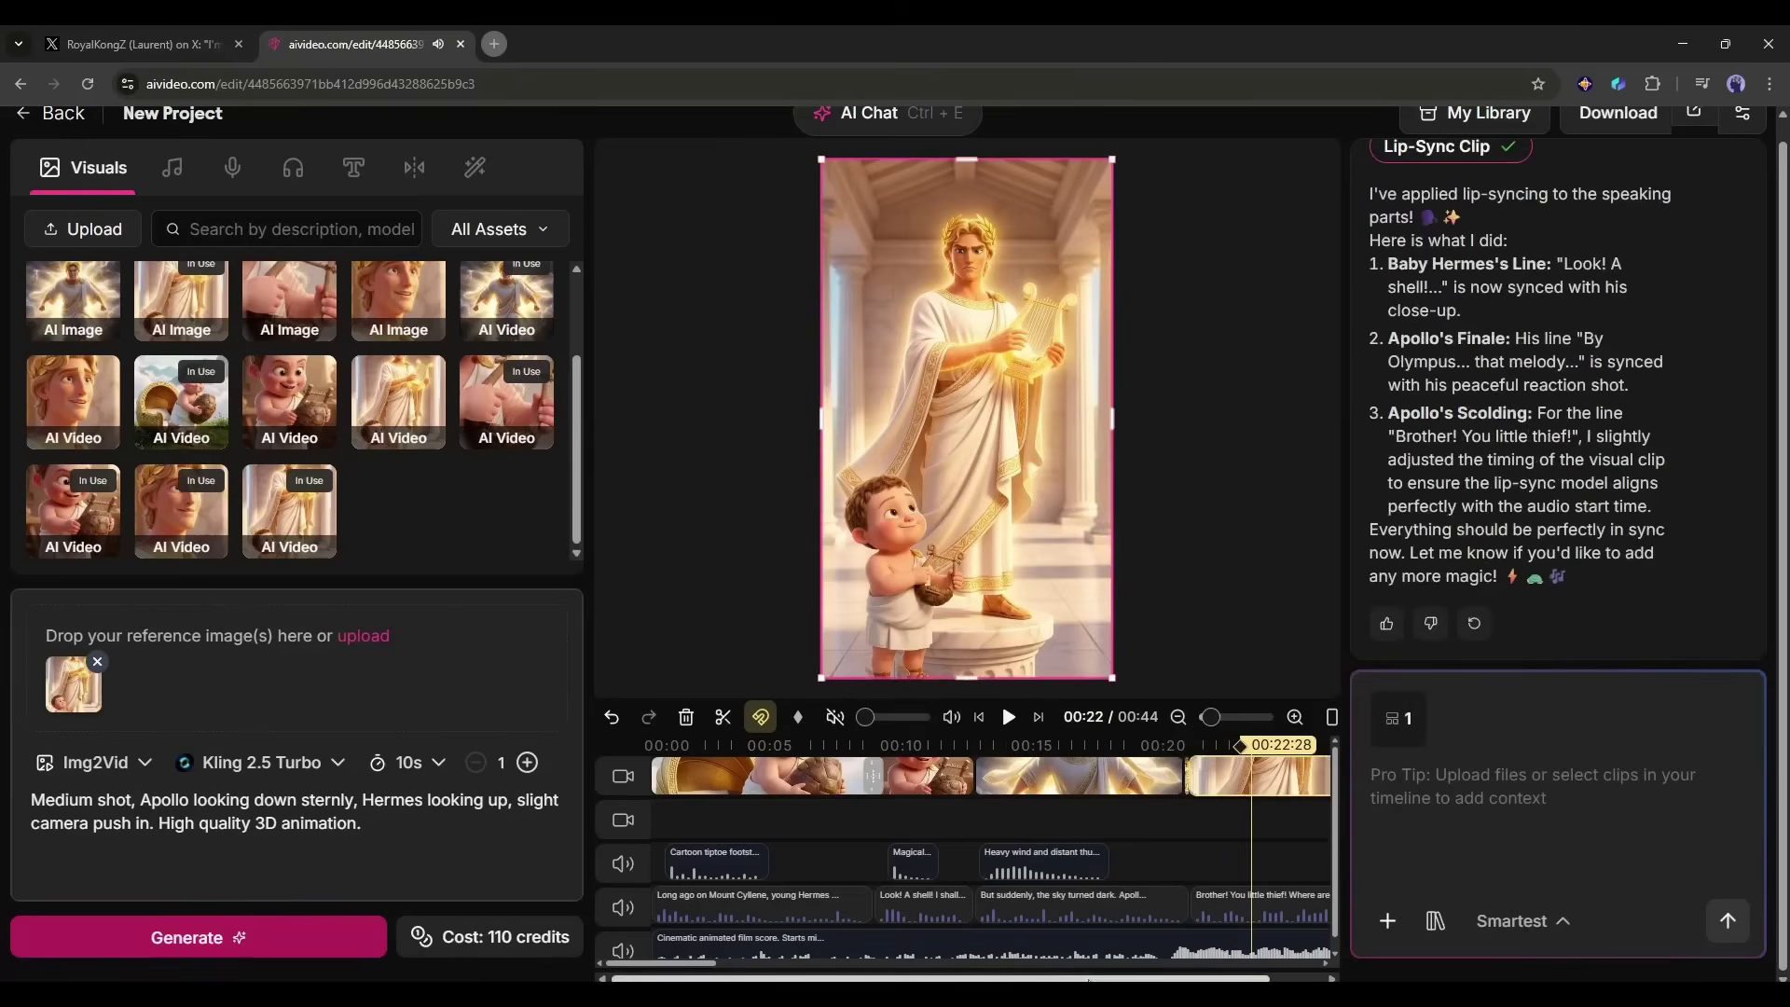
scroll(932, 932, "right", 2)
scroll(625, 974, "right", 5)
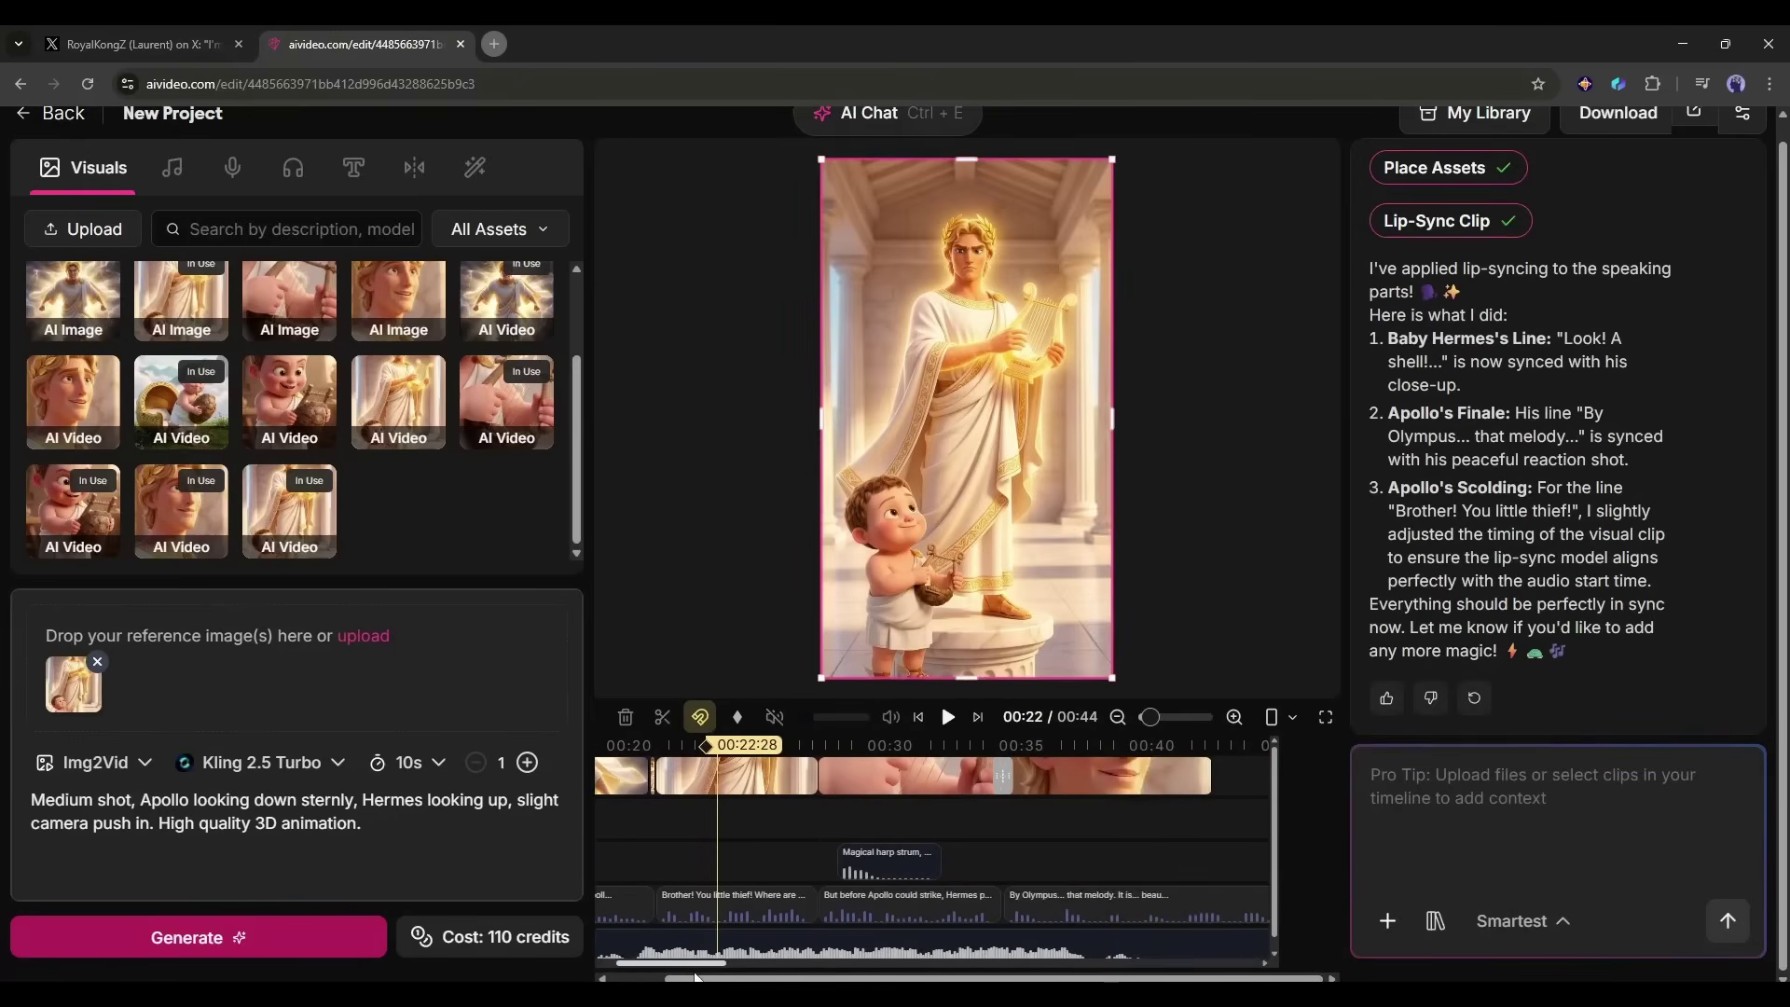
scroll(695, 977, "left", 5)
left_click(1156, 745)
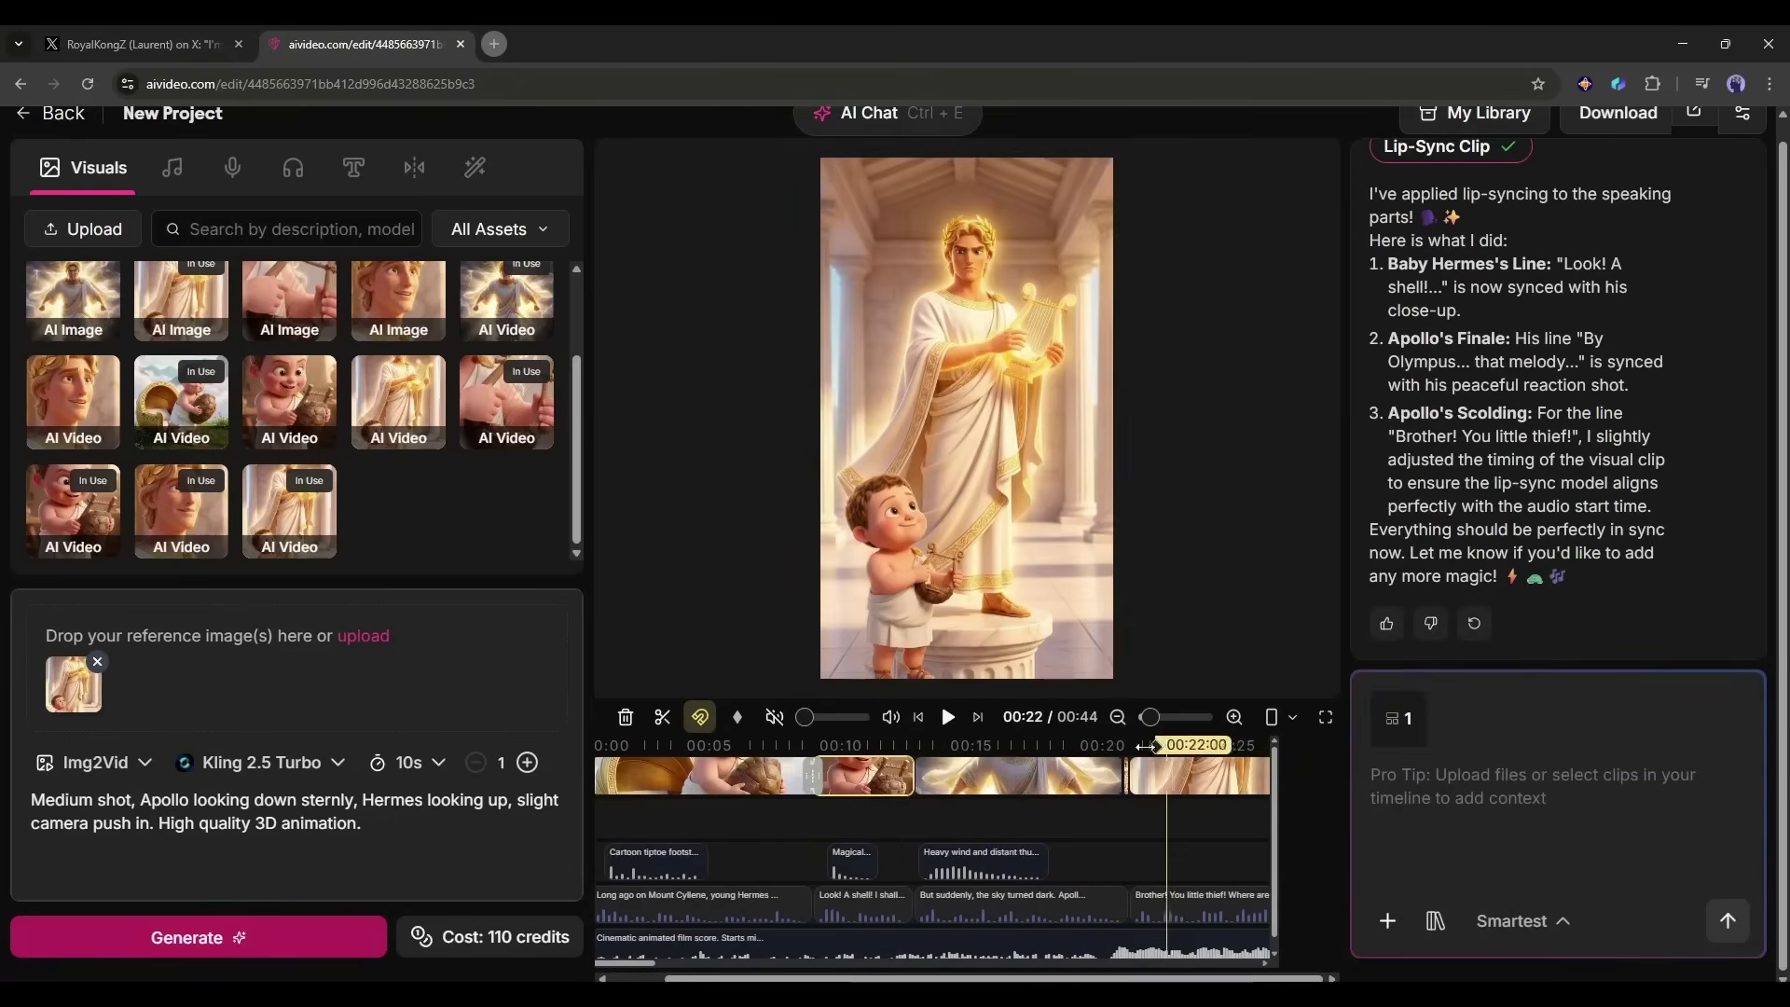
left_click(1145, 746)
left_click(1165, 779)
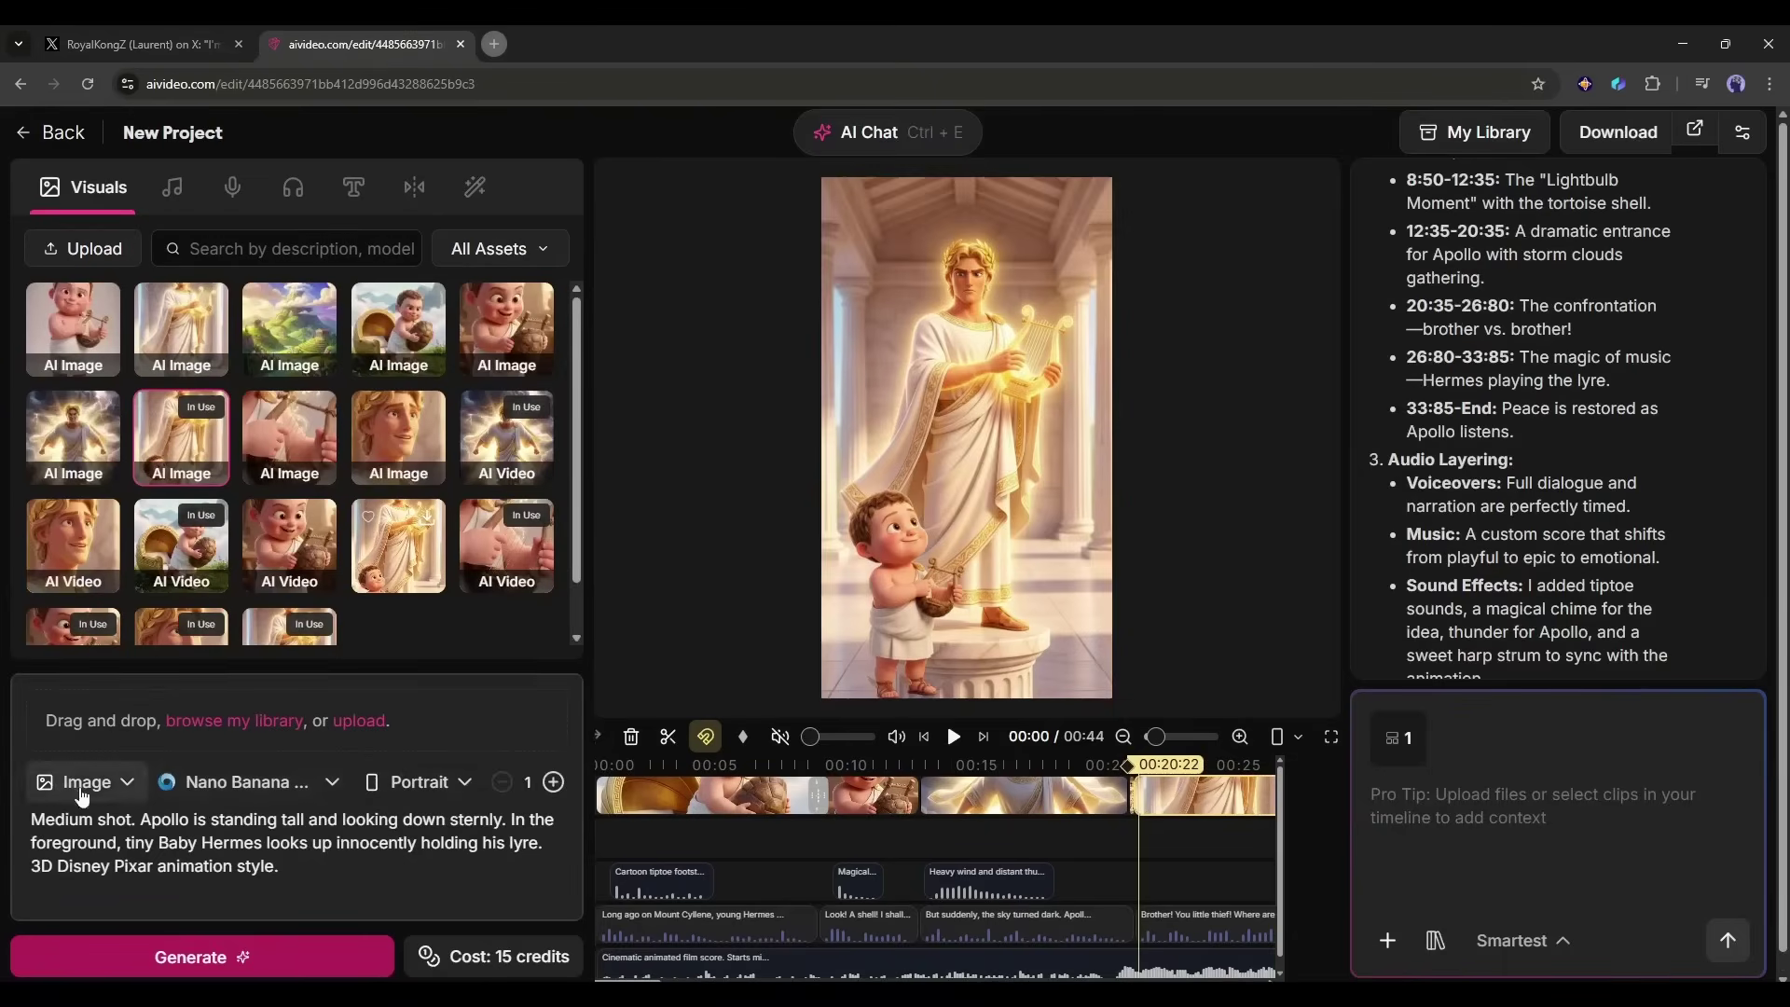
Step: Set Img2Vid mode with the Apollo-and-Hermes image as reference and Google Veo 3.1 as model
left_click(83, 788)
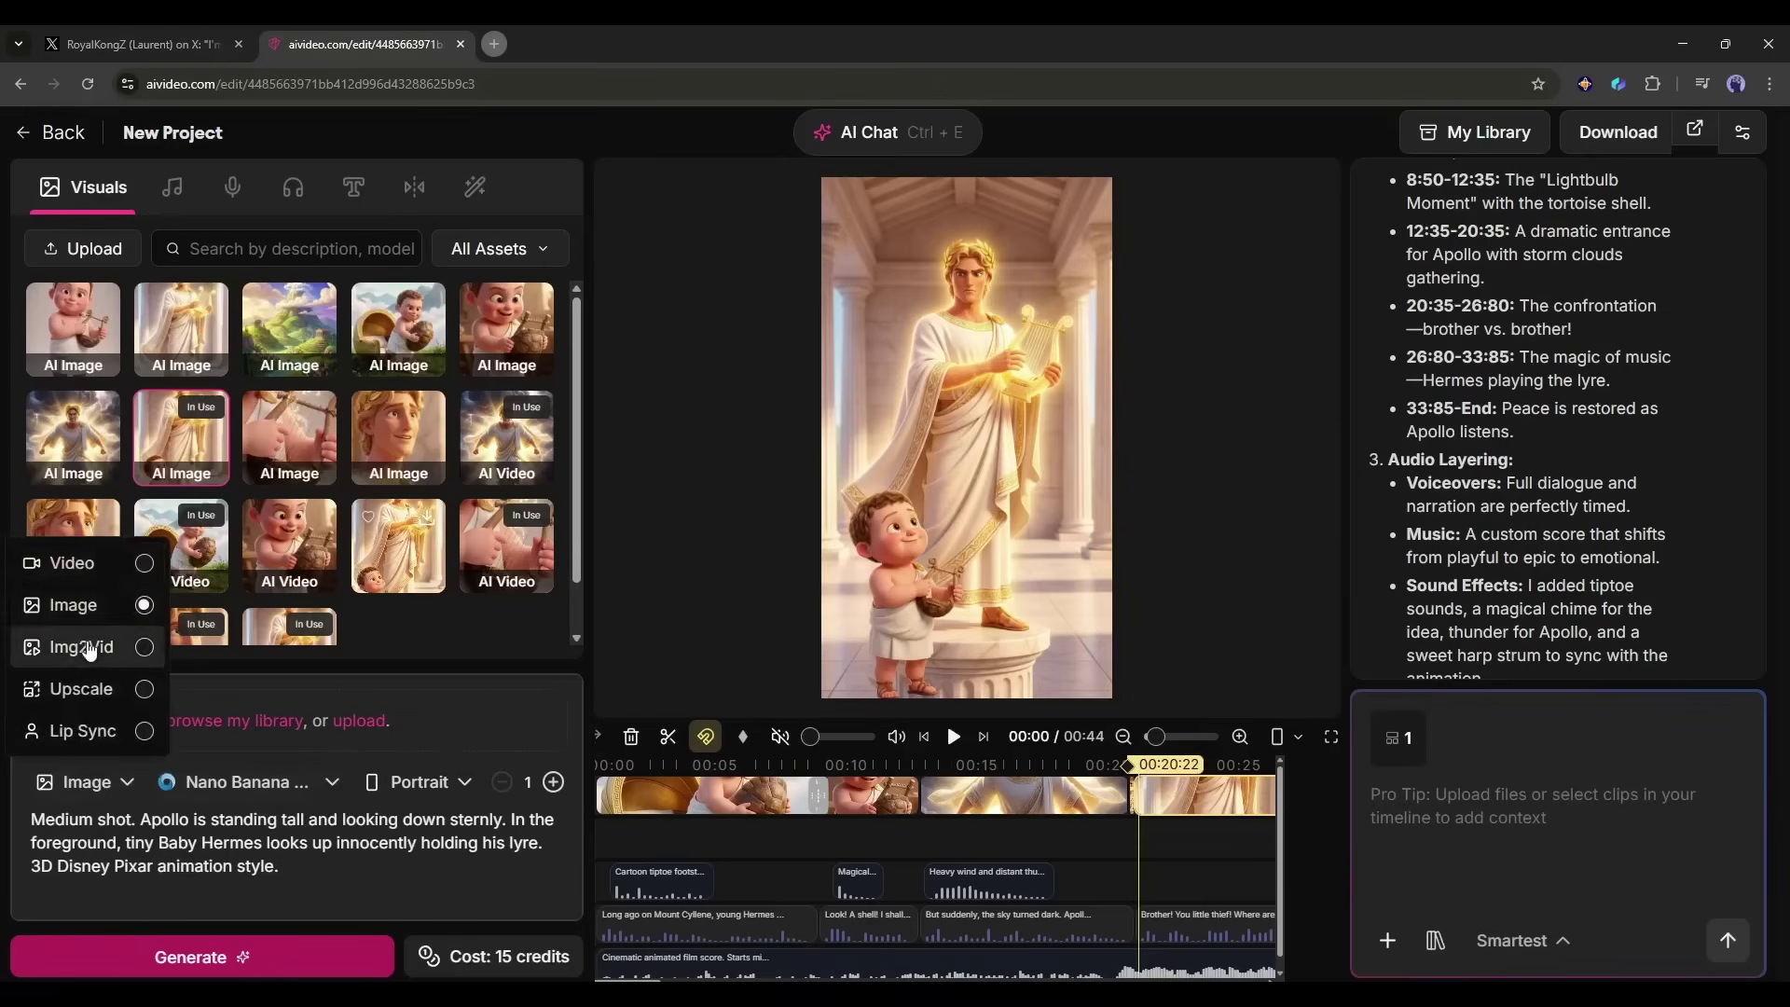
left_click(84, 647)
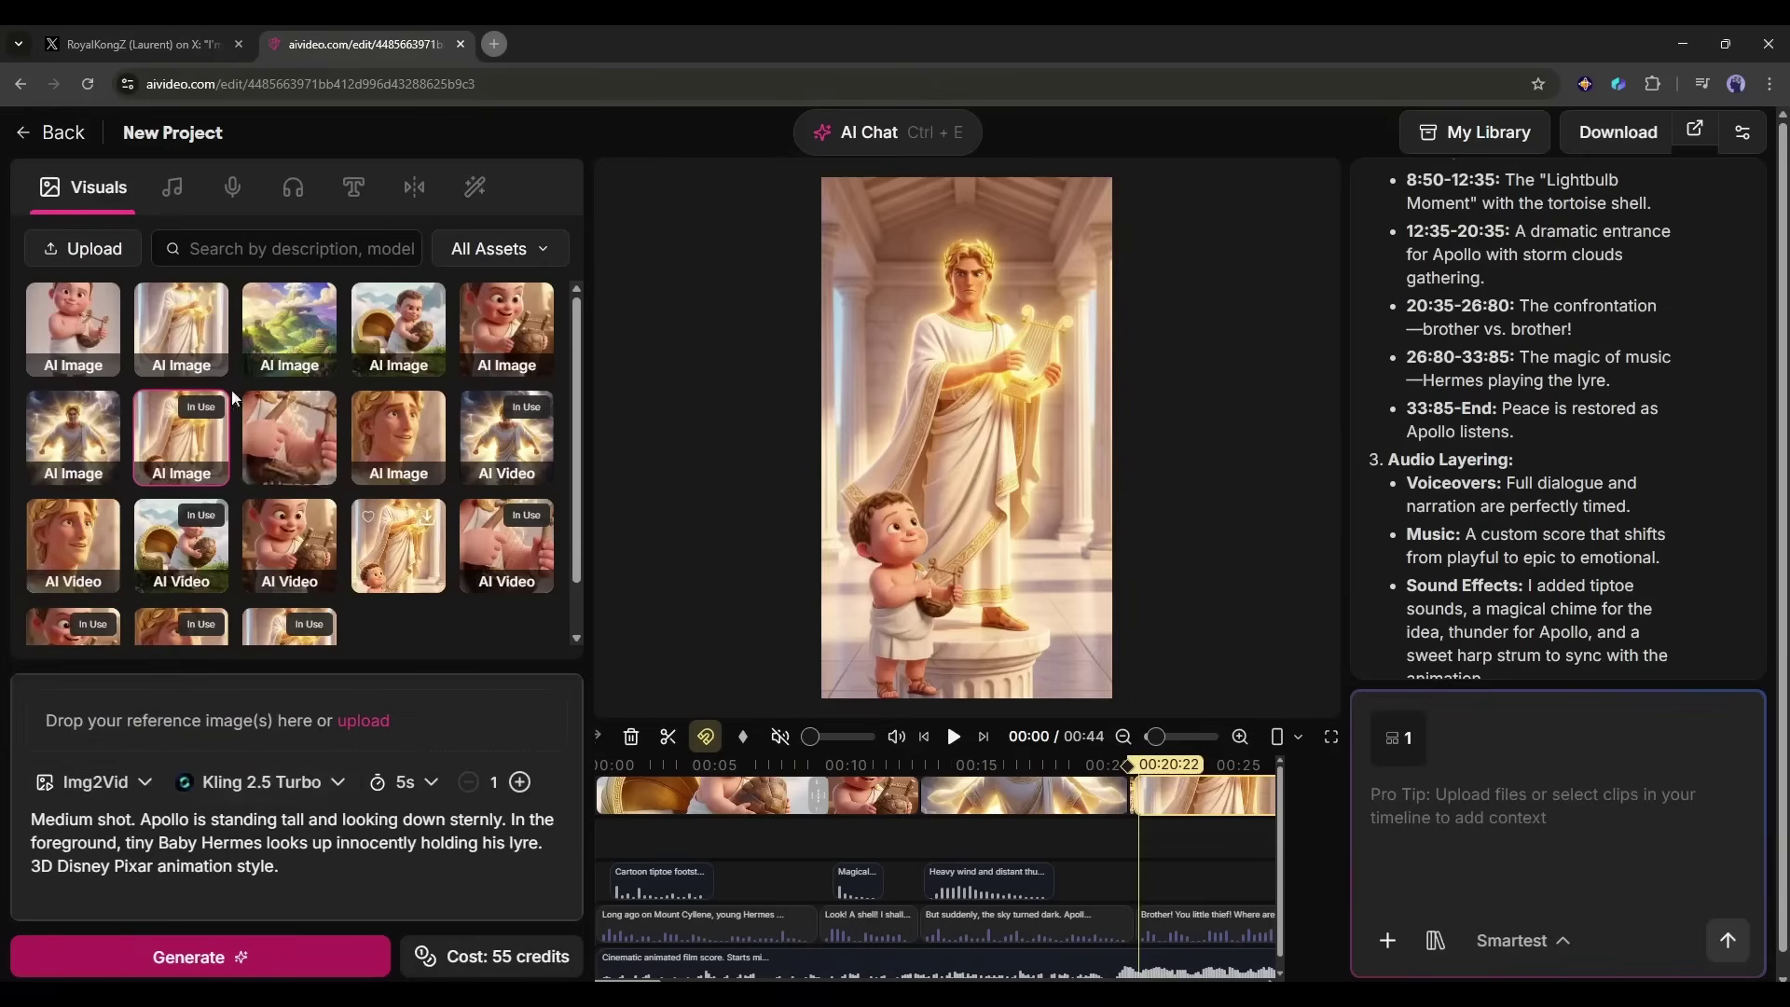
left_click_drag(172, 429, 199, 710)
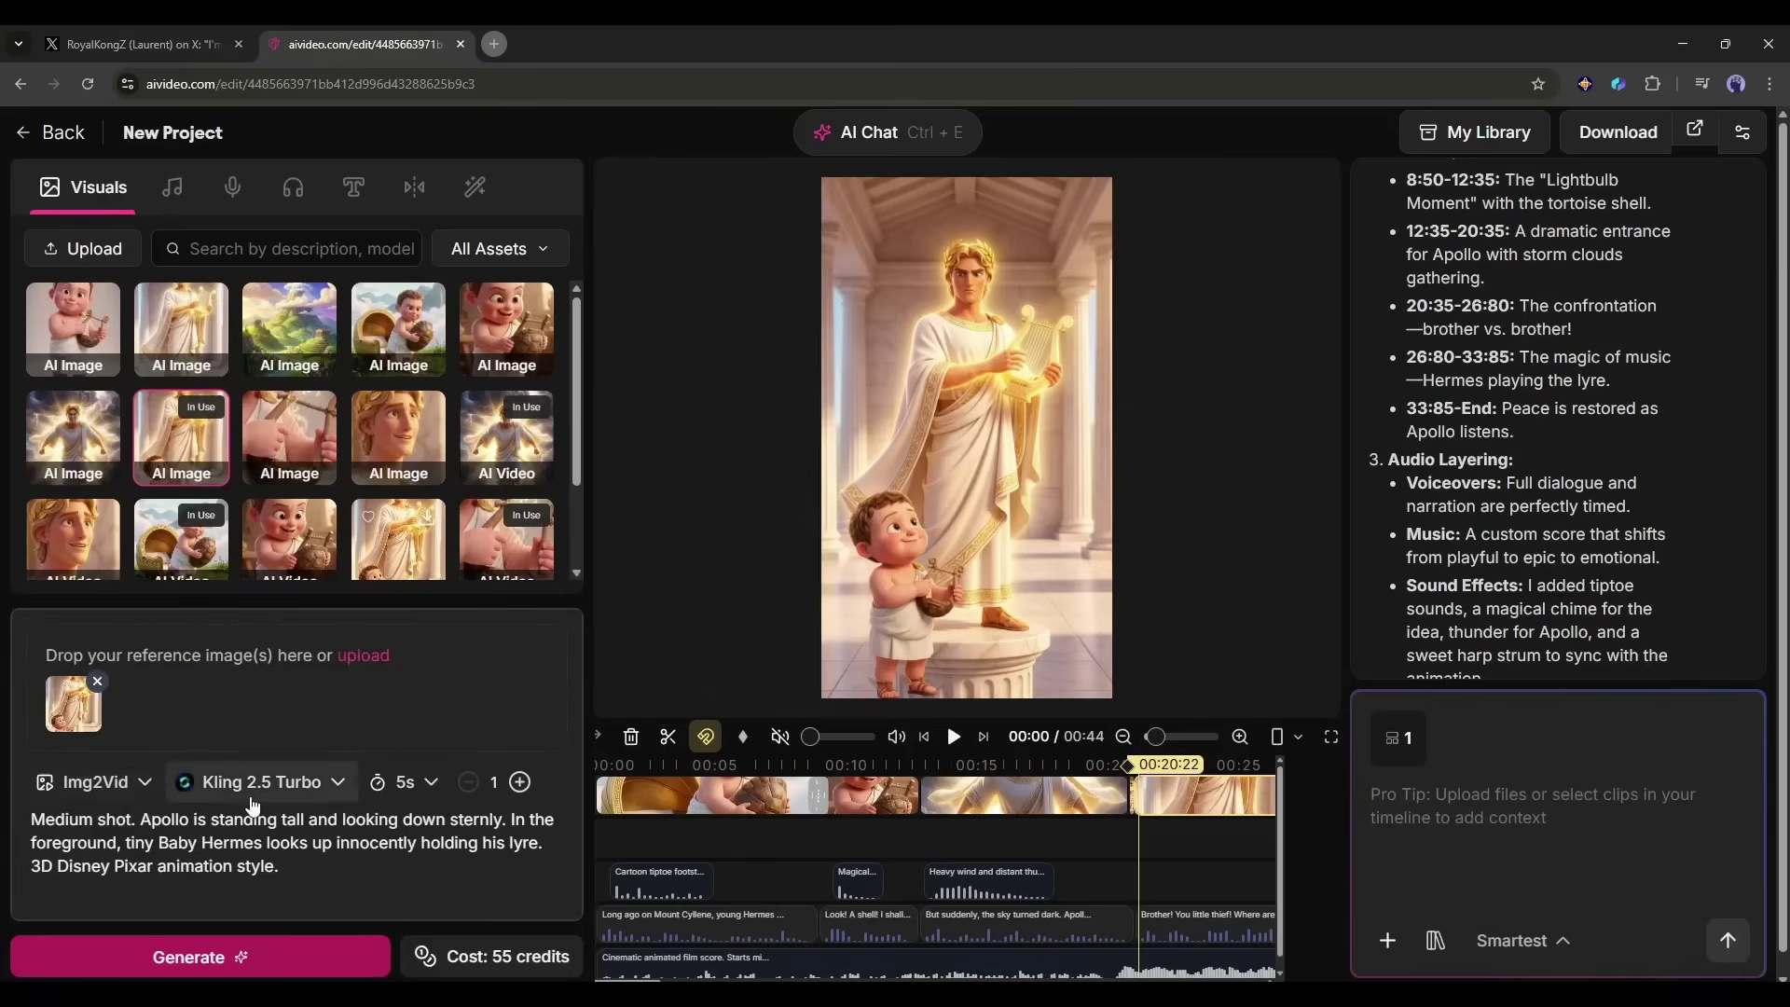
left_click(252, 798)
scroll(313, 655, "up", 2)
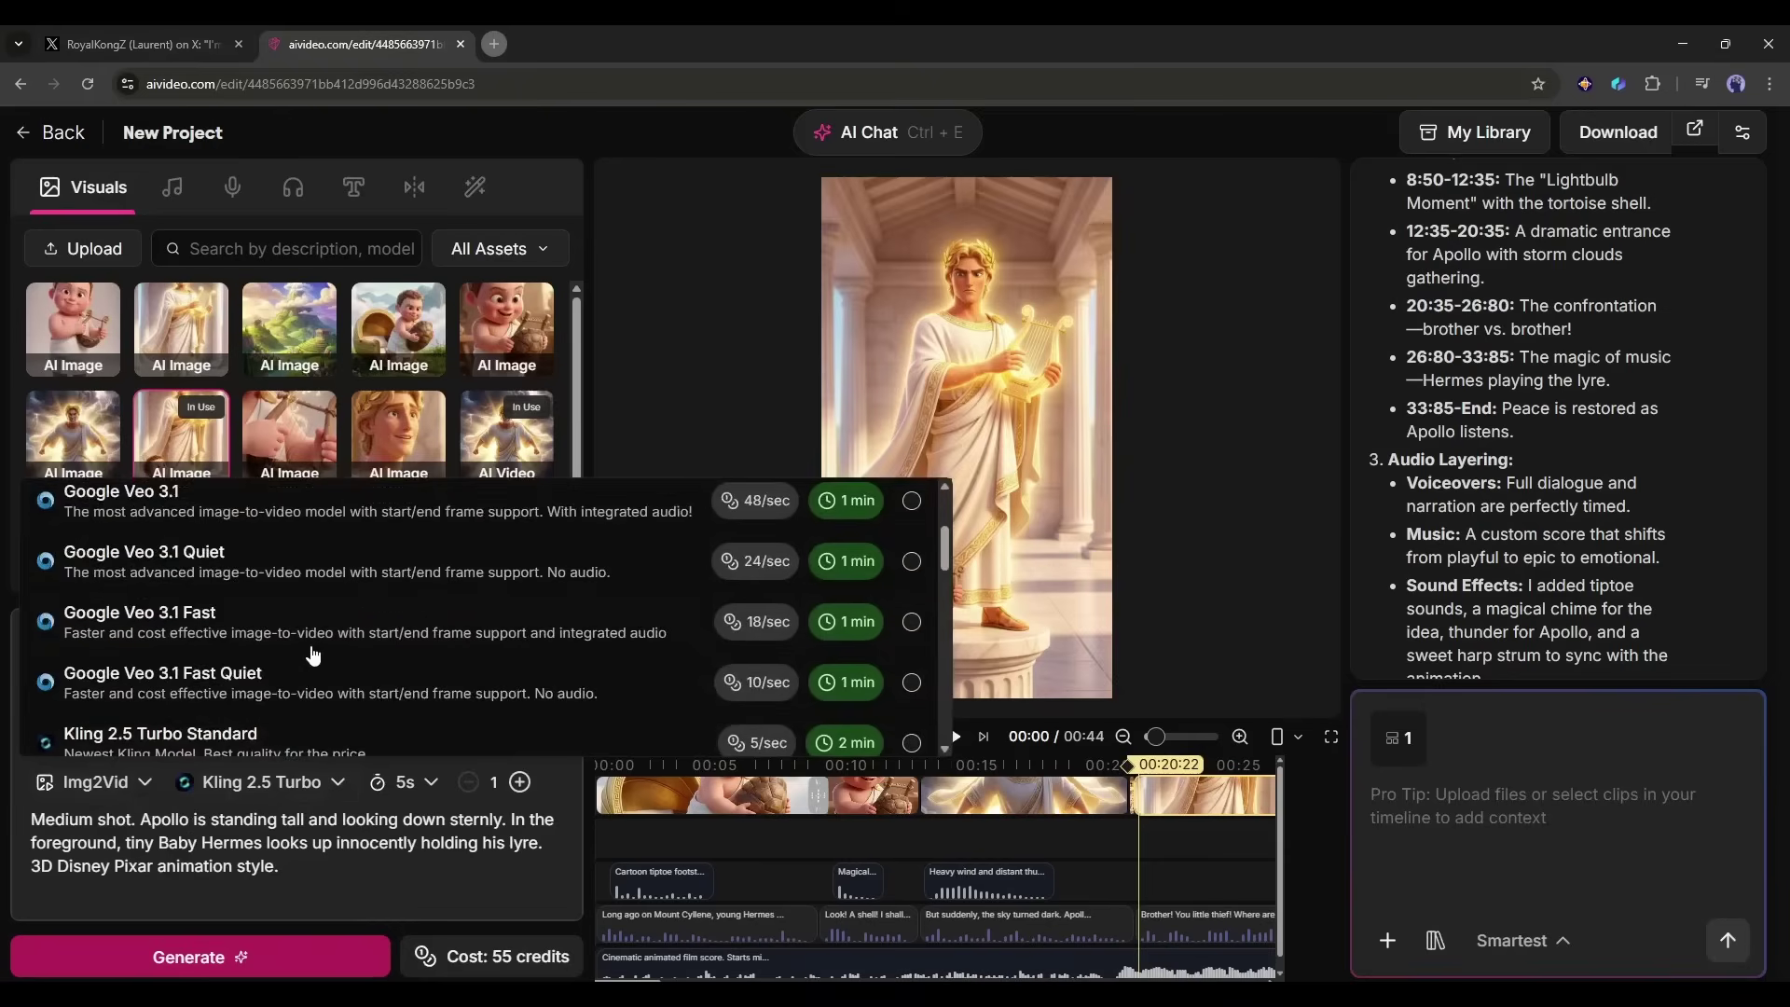
scroll(317, 643, "up", 1)
scroll(332, 623, "down", 1)
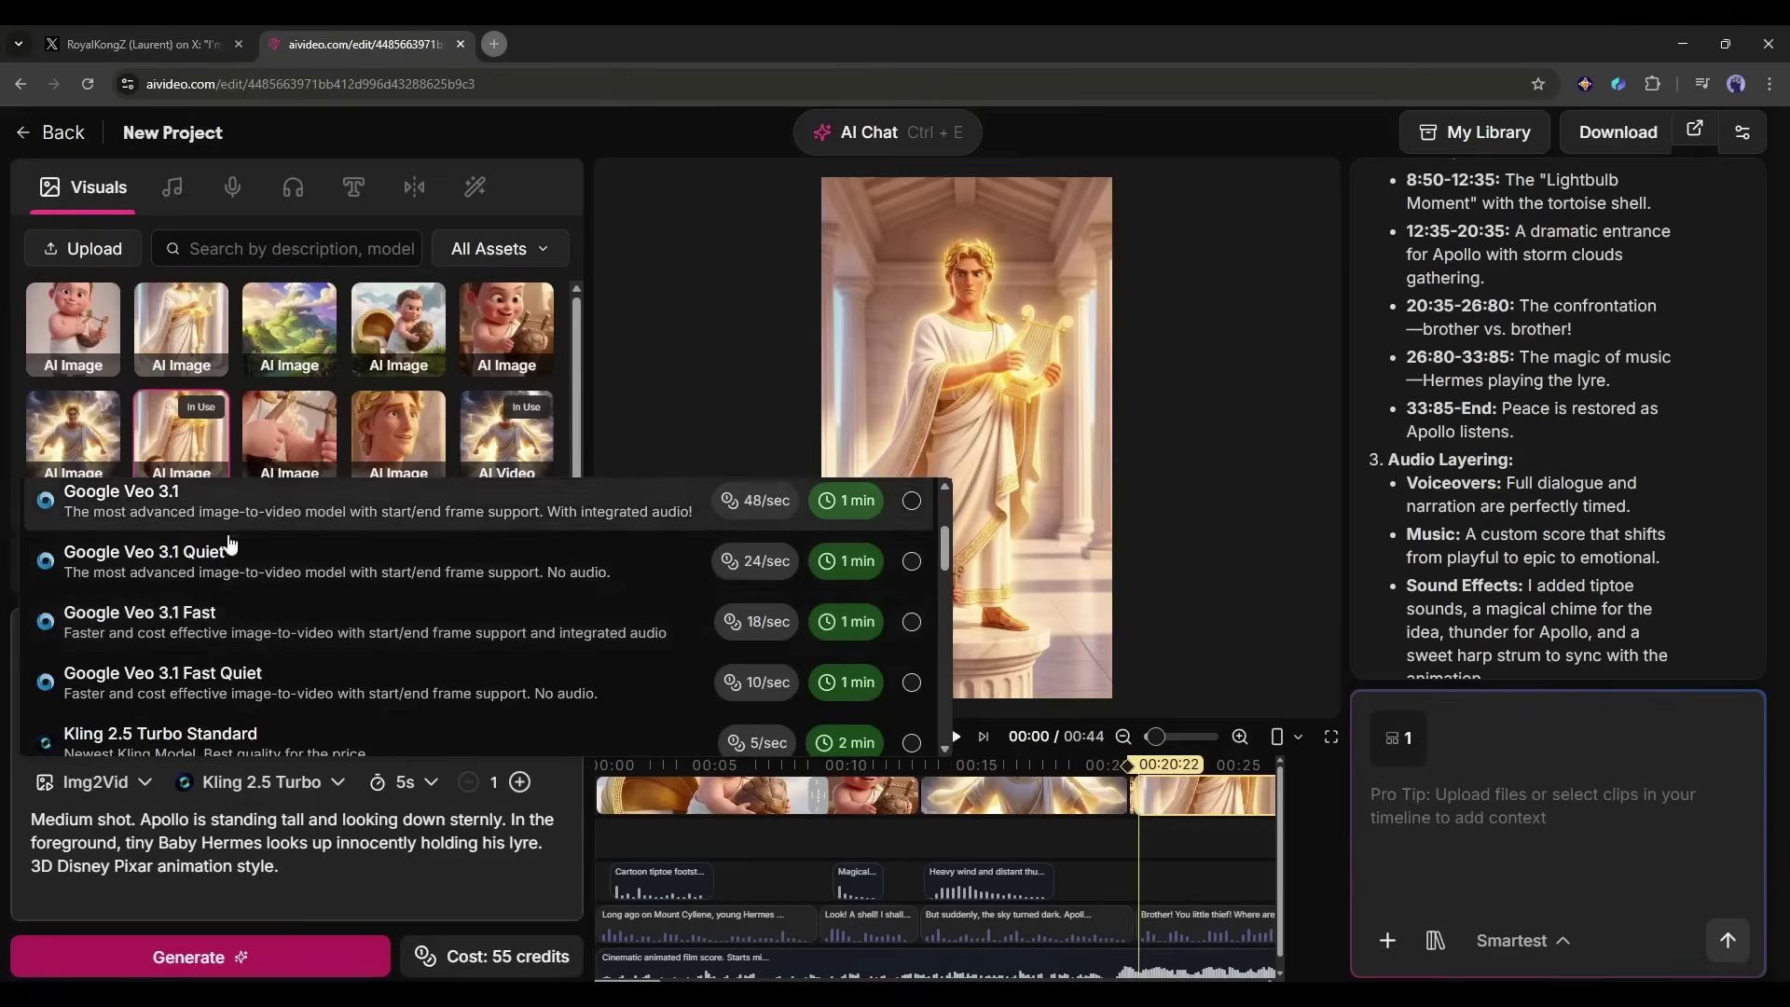
scroll(270, 625, "up", 3)
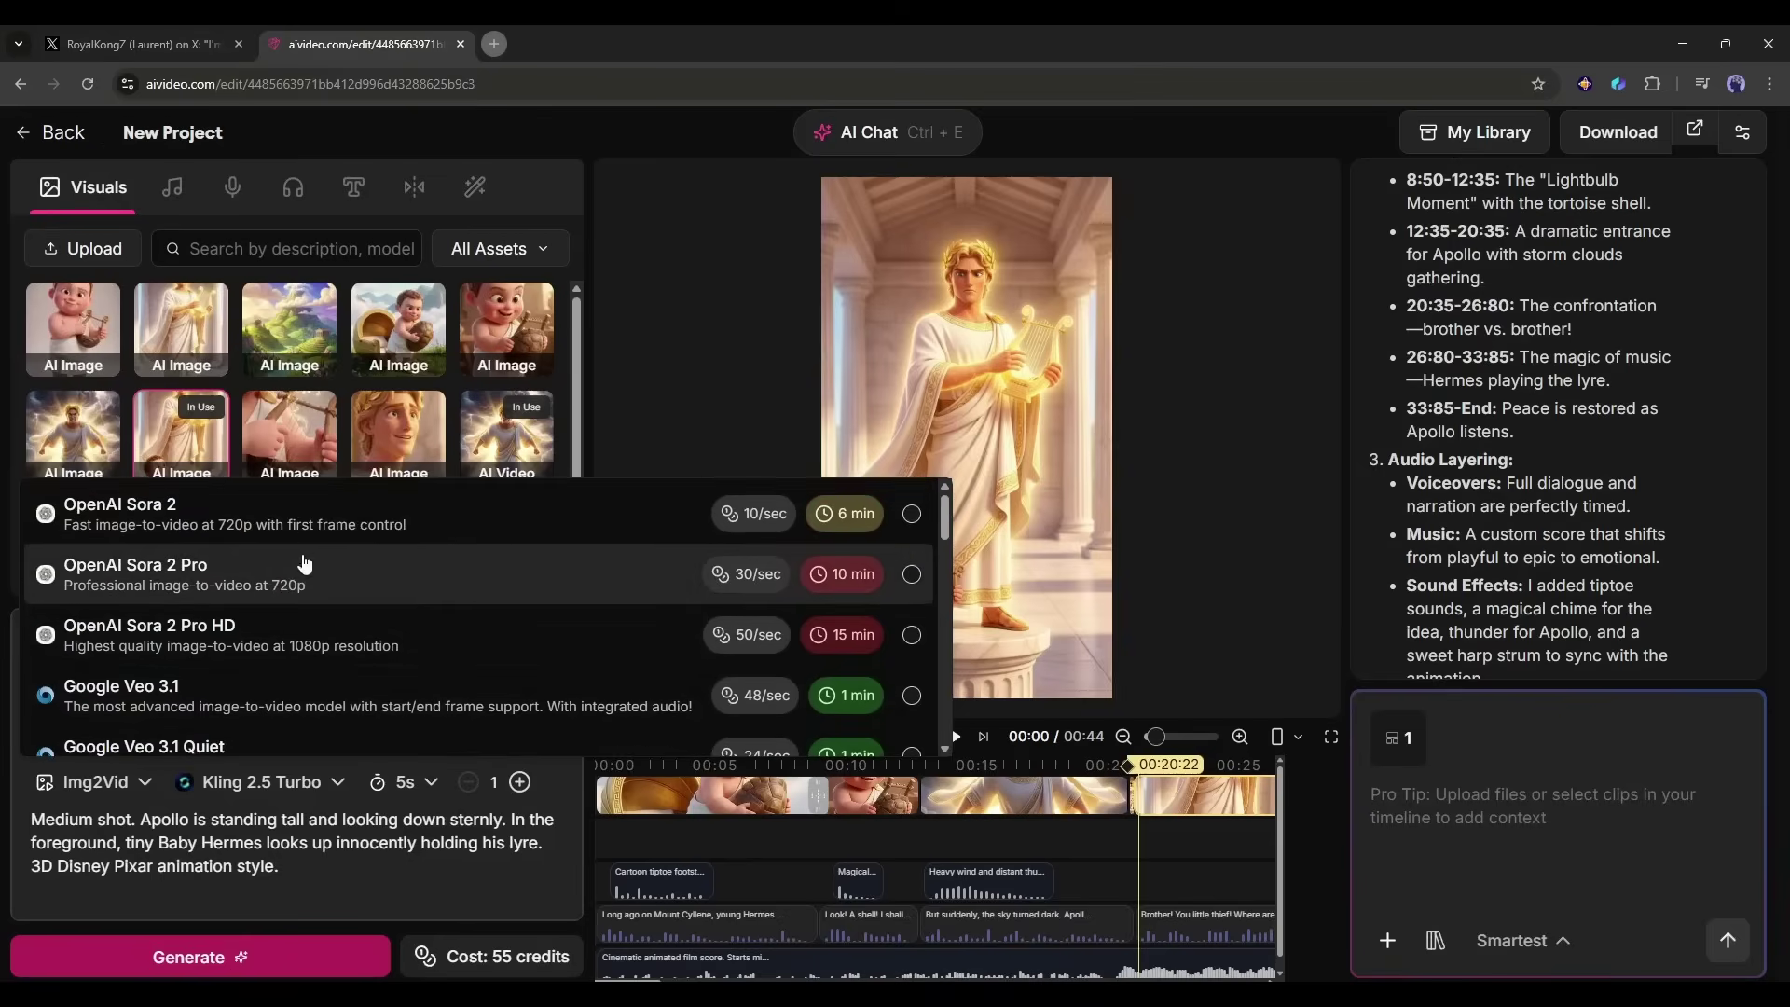
scroll(256, 596, "down", 1)
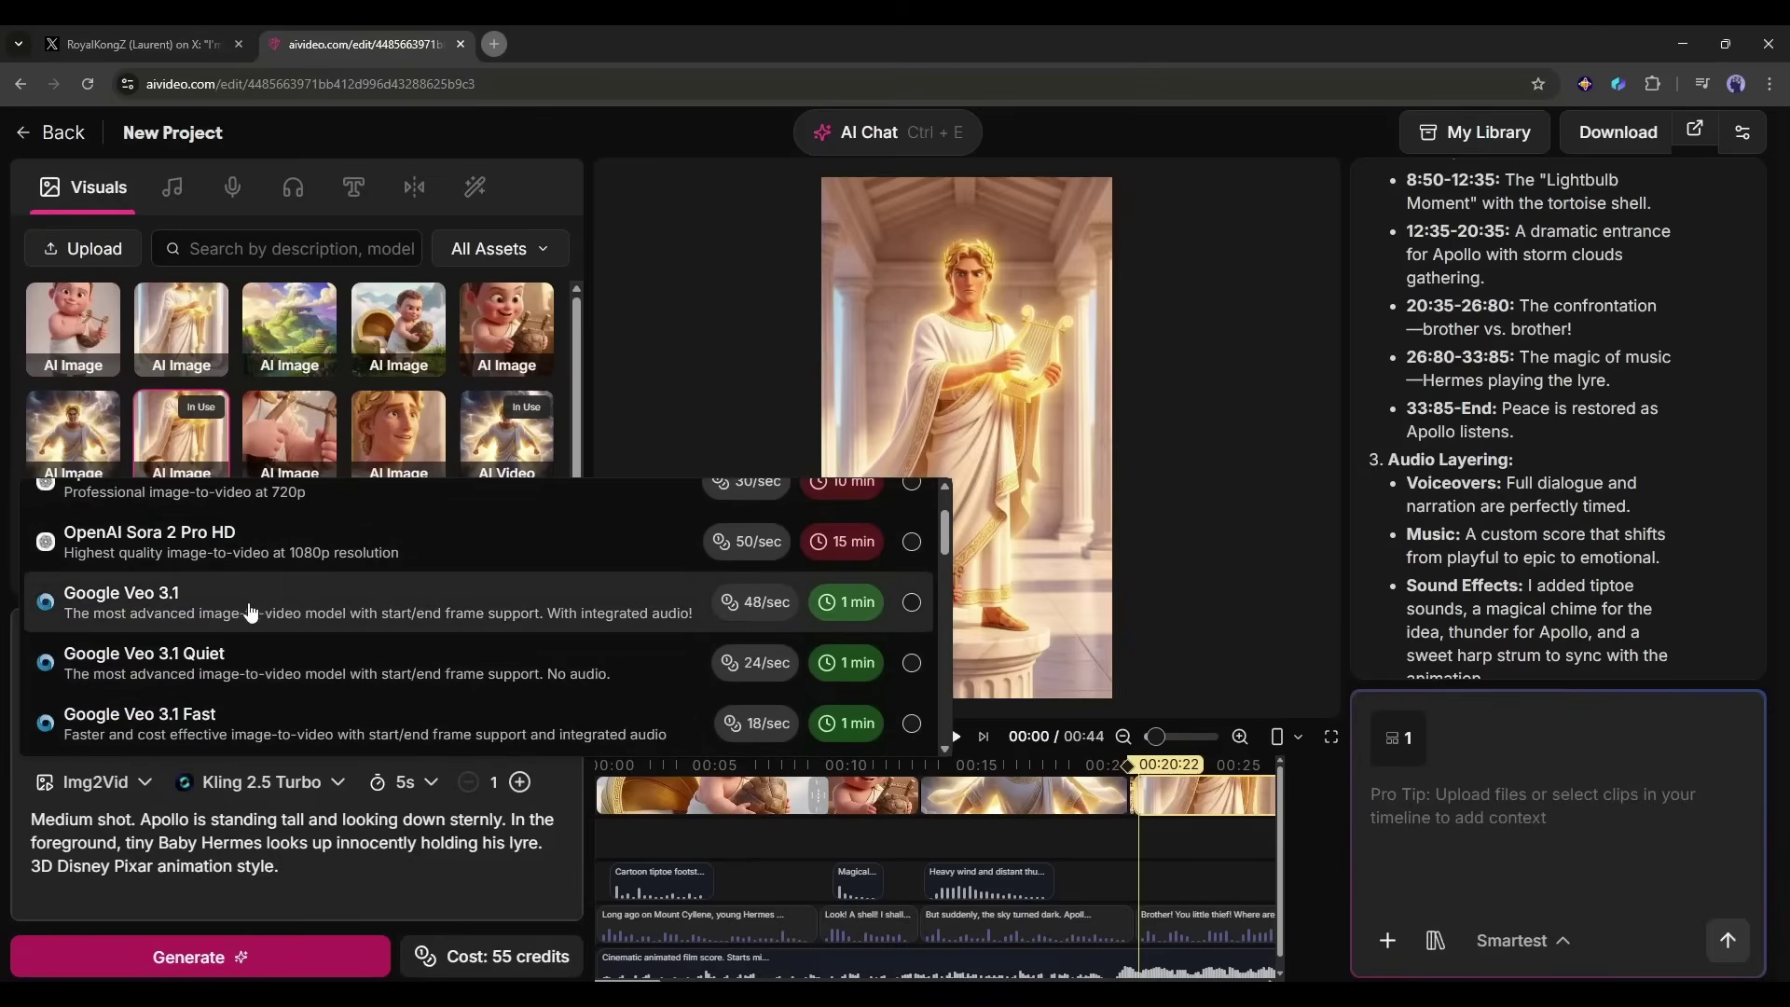
left_click(257, 604)
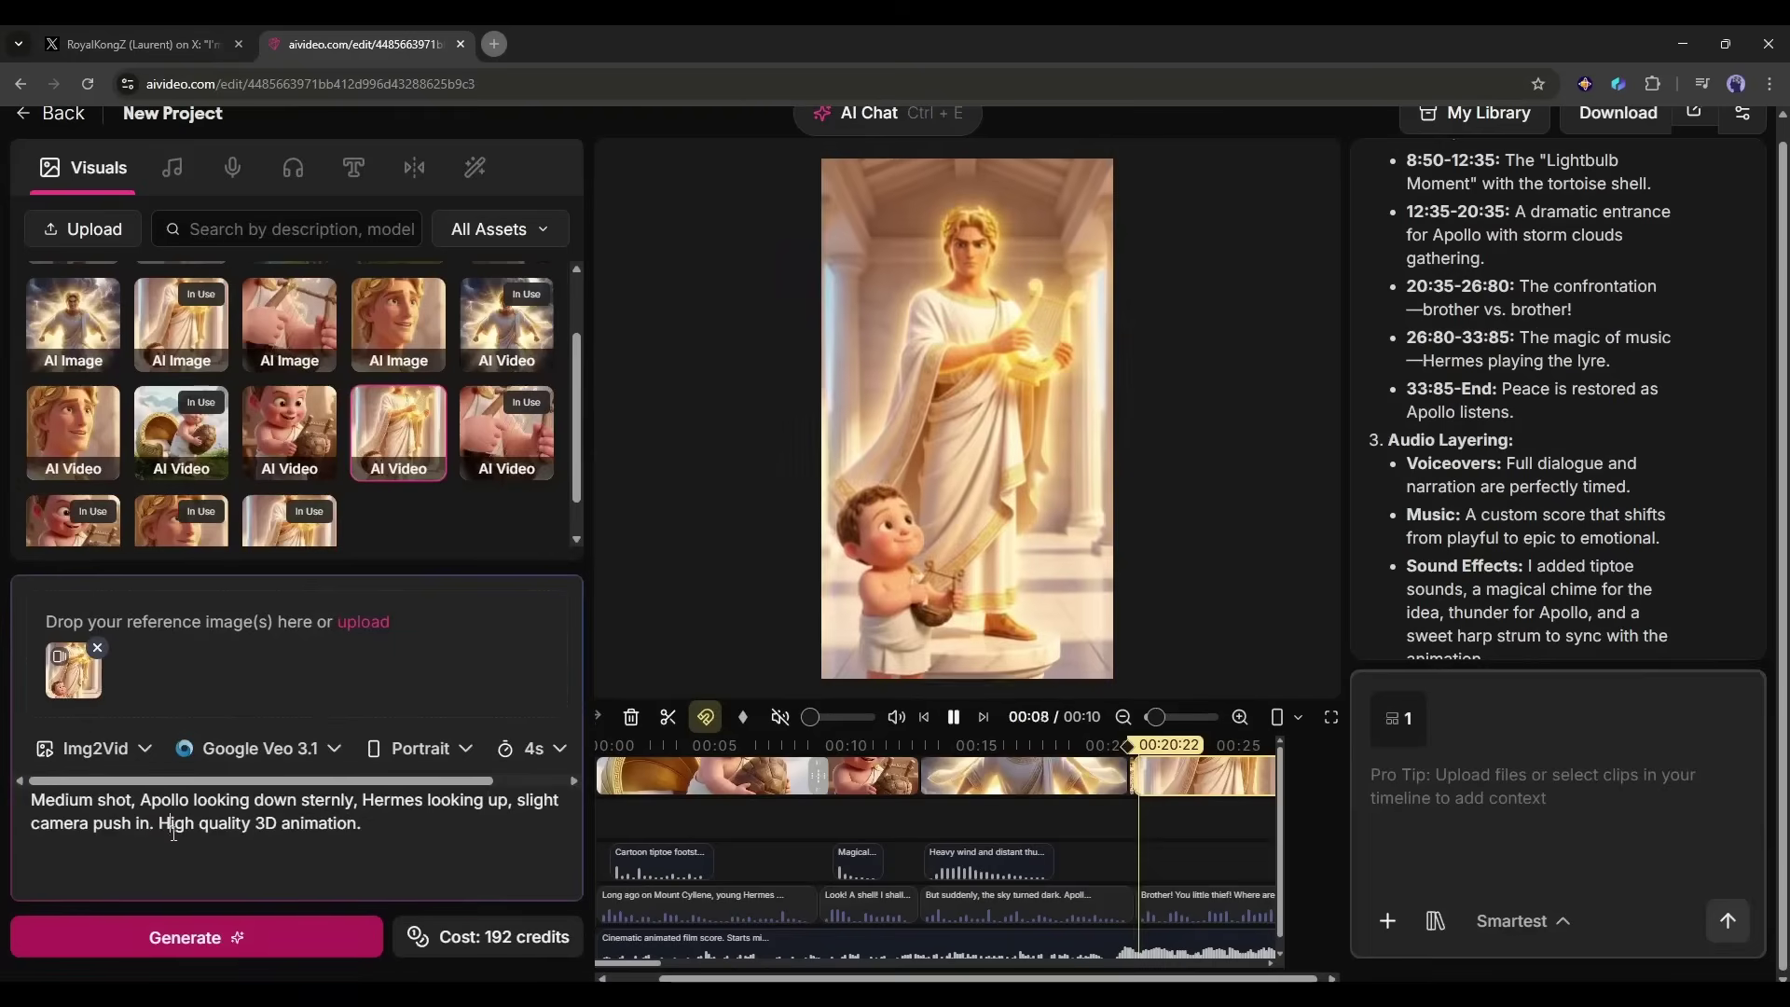
Step: Prompt Apollo saying "Brother, you little thief, where are my Cattle…", set 6s, and generate
type("Apollo is telling, \"Brother, you little thief, where are my Cattle?")
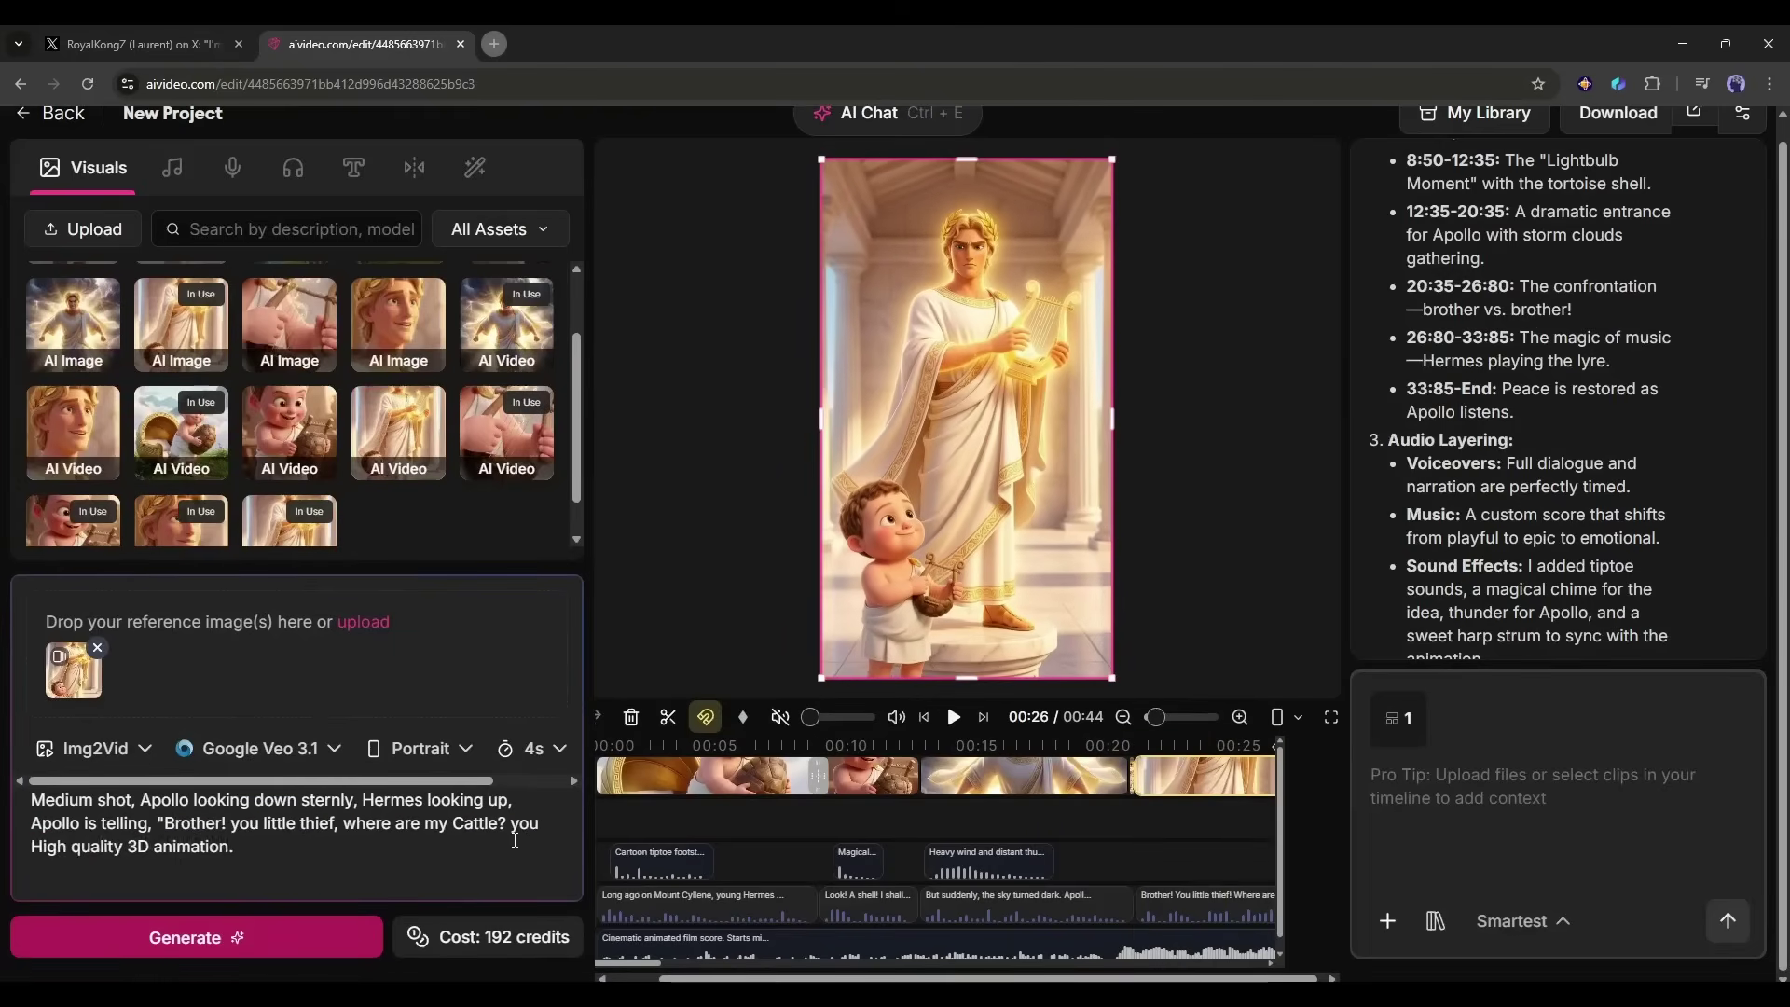
type("you shall pay for this trickery.\"  High quality 3D animation.")
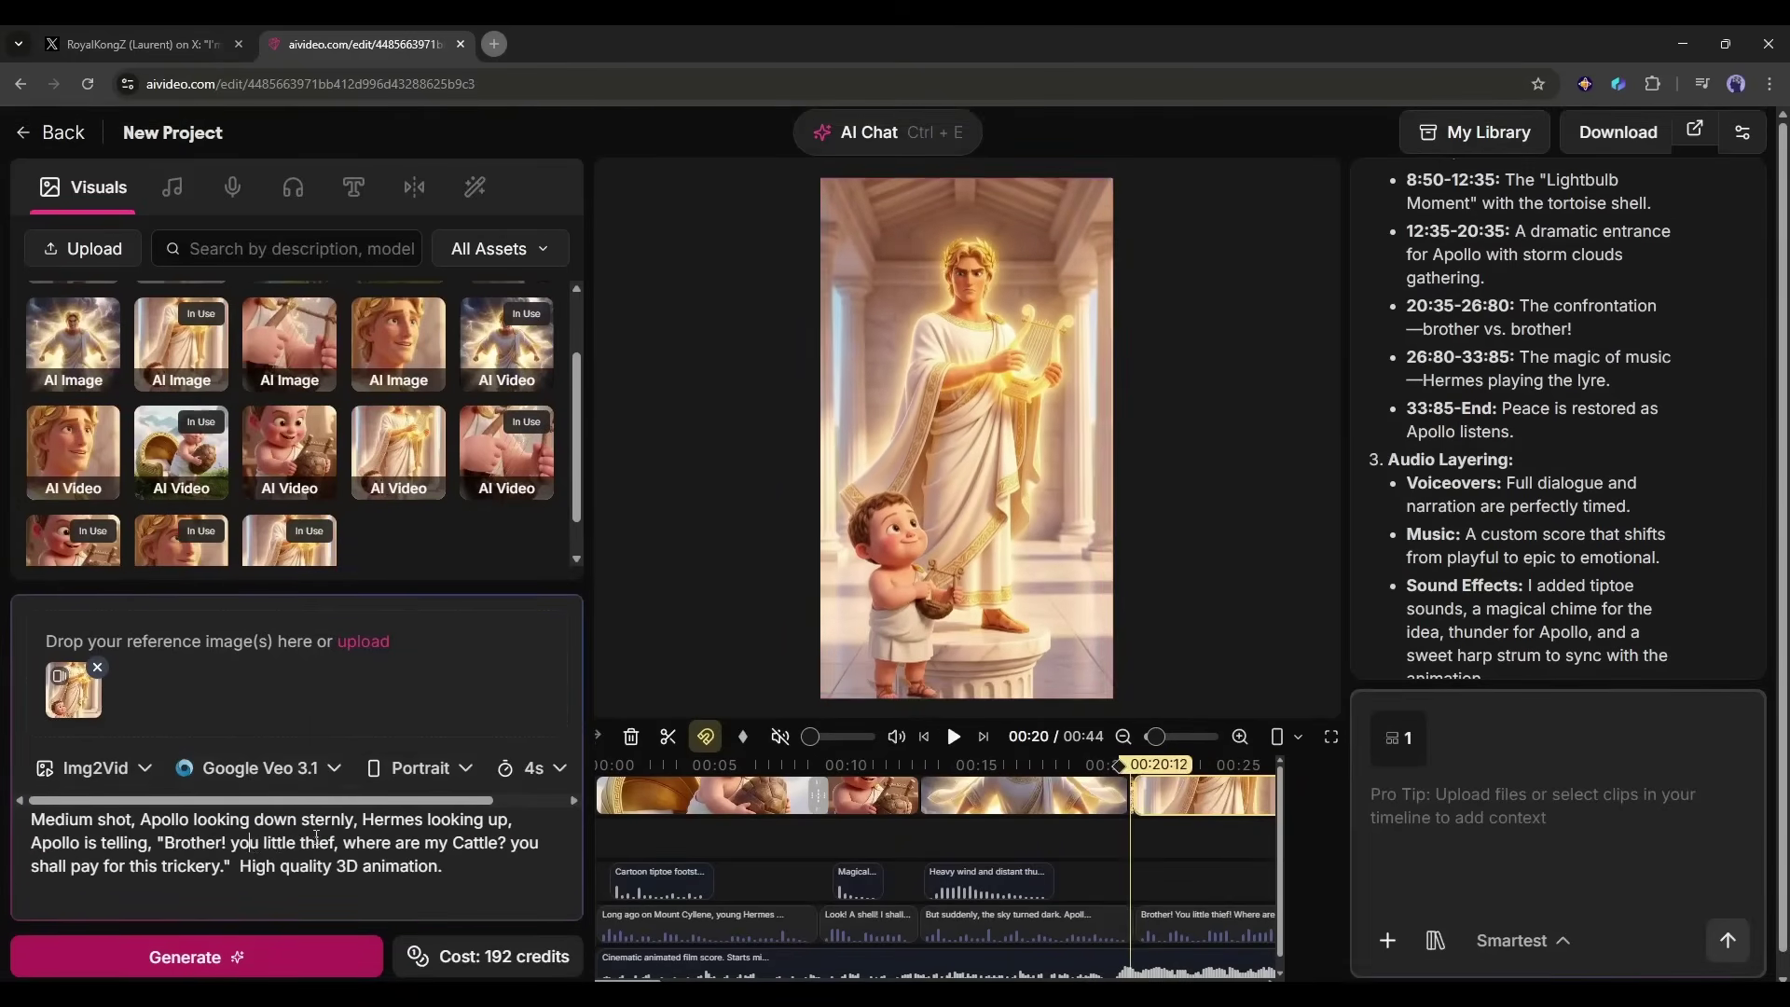
left_click(551, 775)
left_click(554, 677)
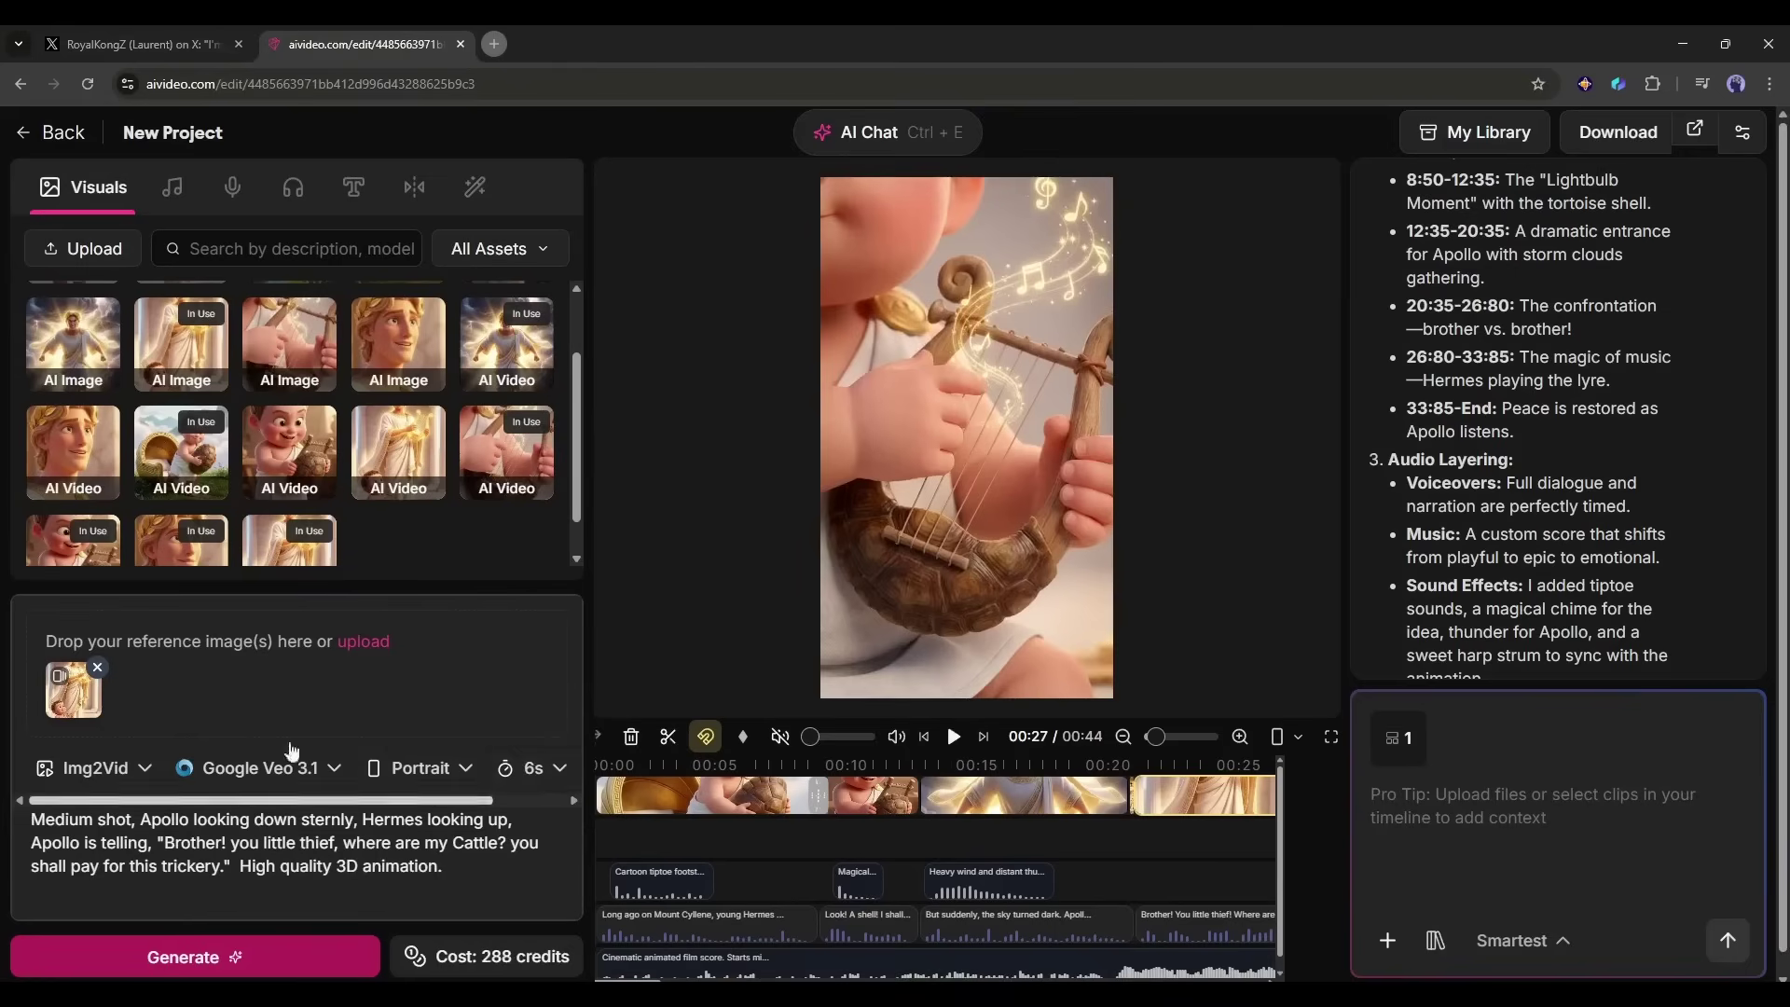
left_click(186, 958)
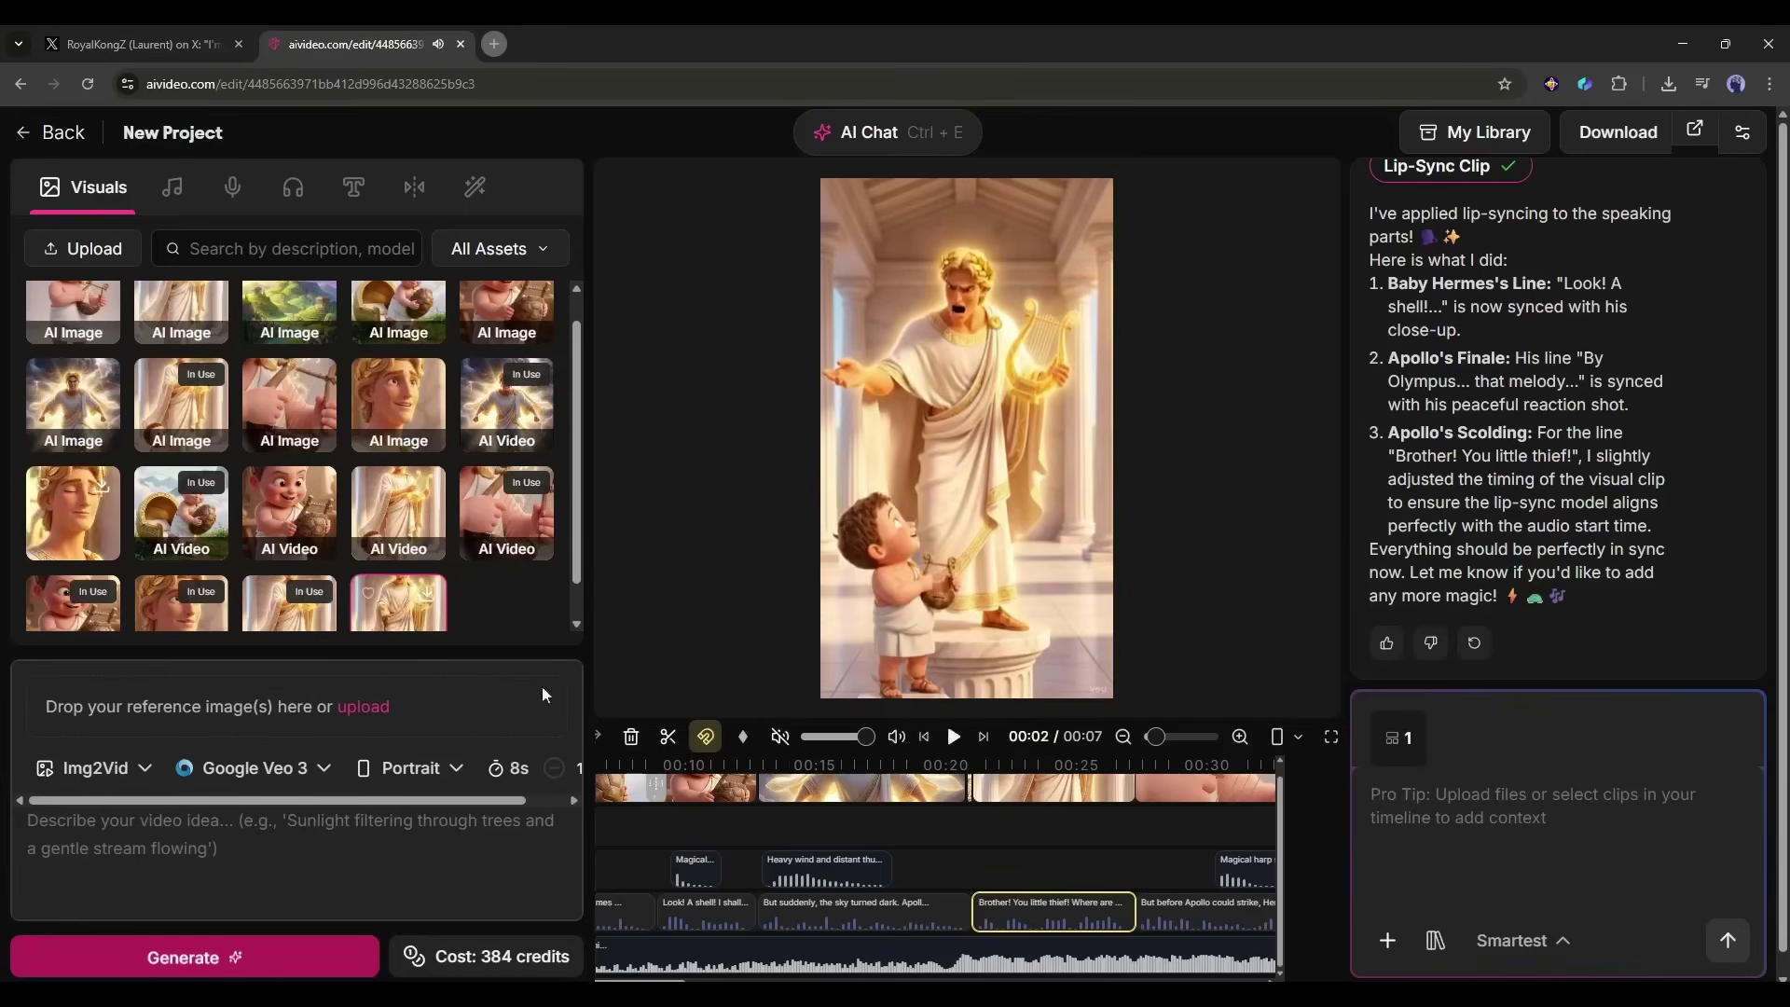
Step: Place the generated scolding clip at 00:20 and play it to check the lip-sync
left_click_drag(988, 787, 994, 763)
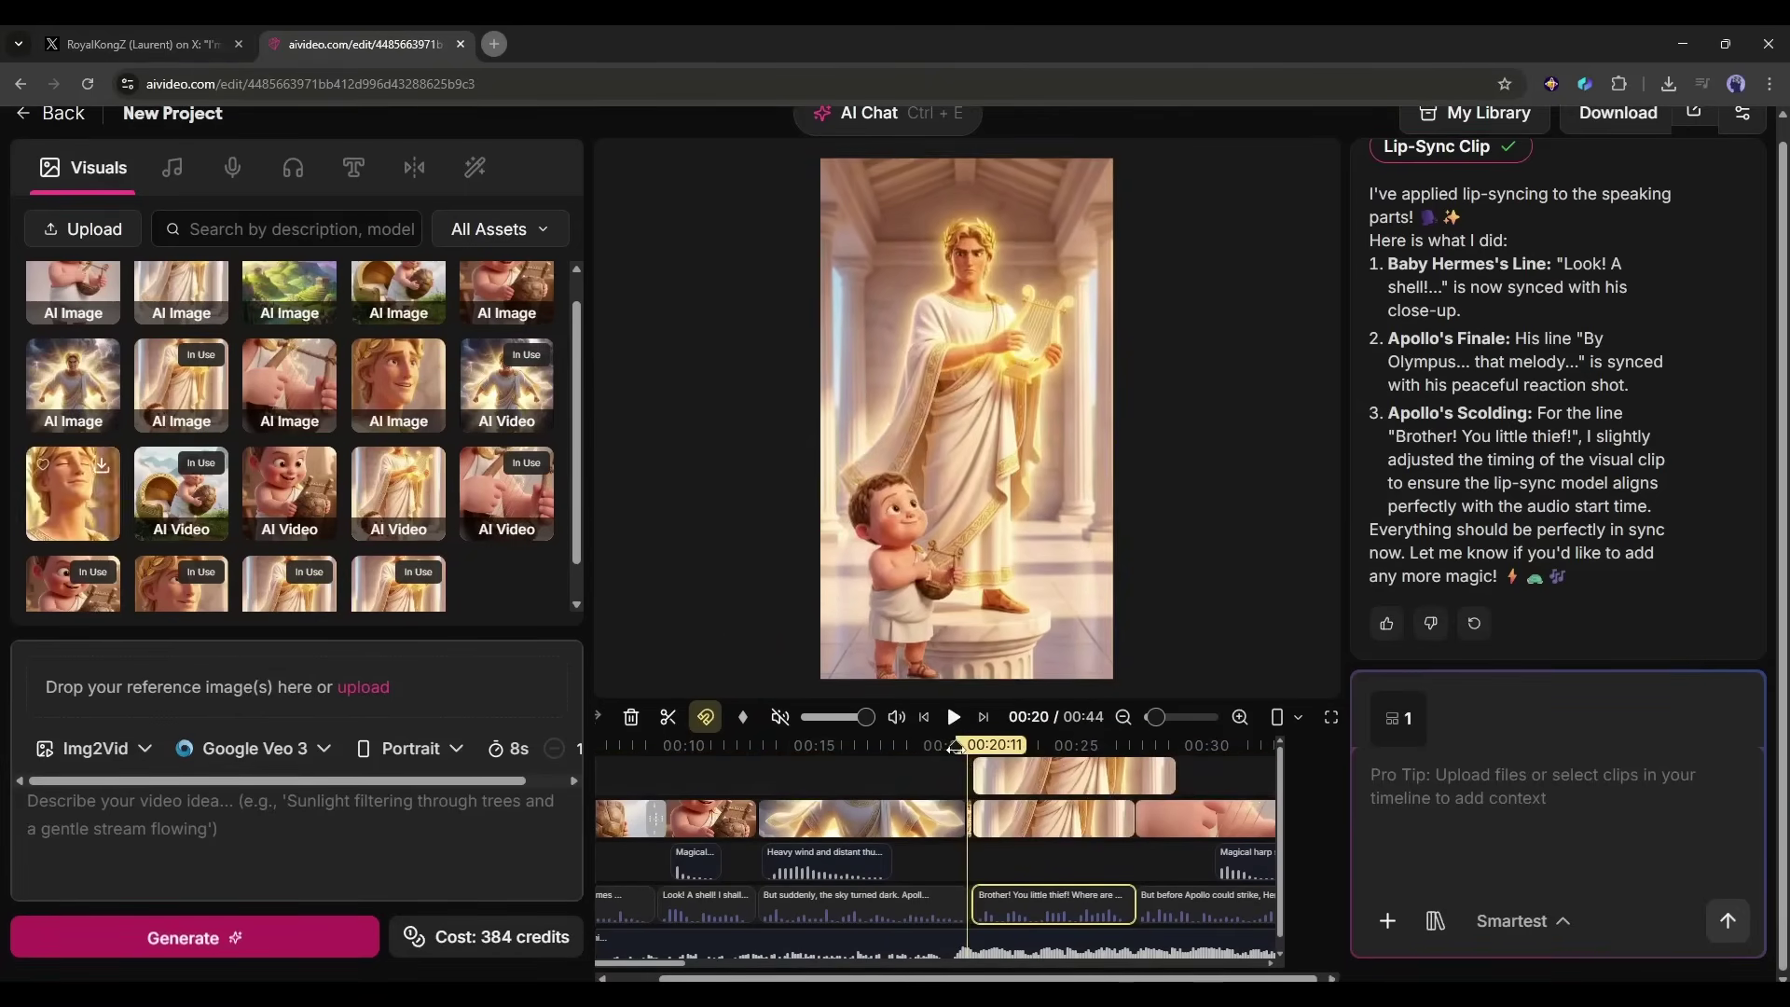
left_click(740, 762)
key("space")
left_click(935, 865)
key("space")
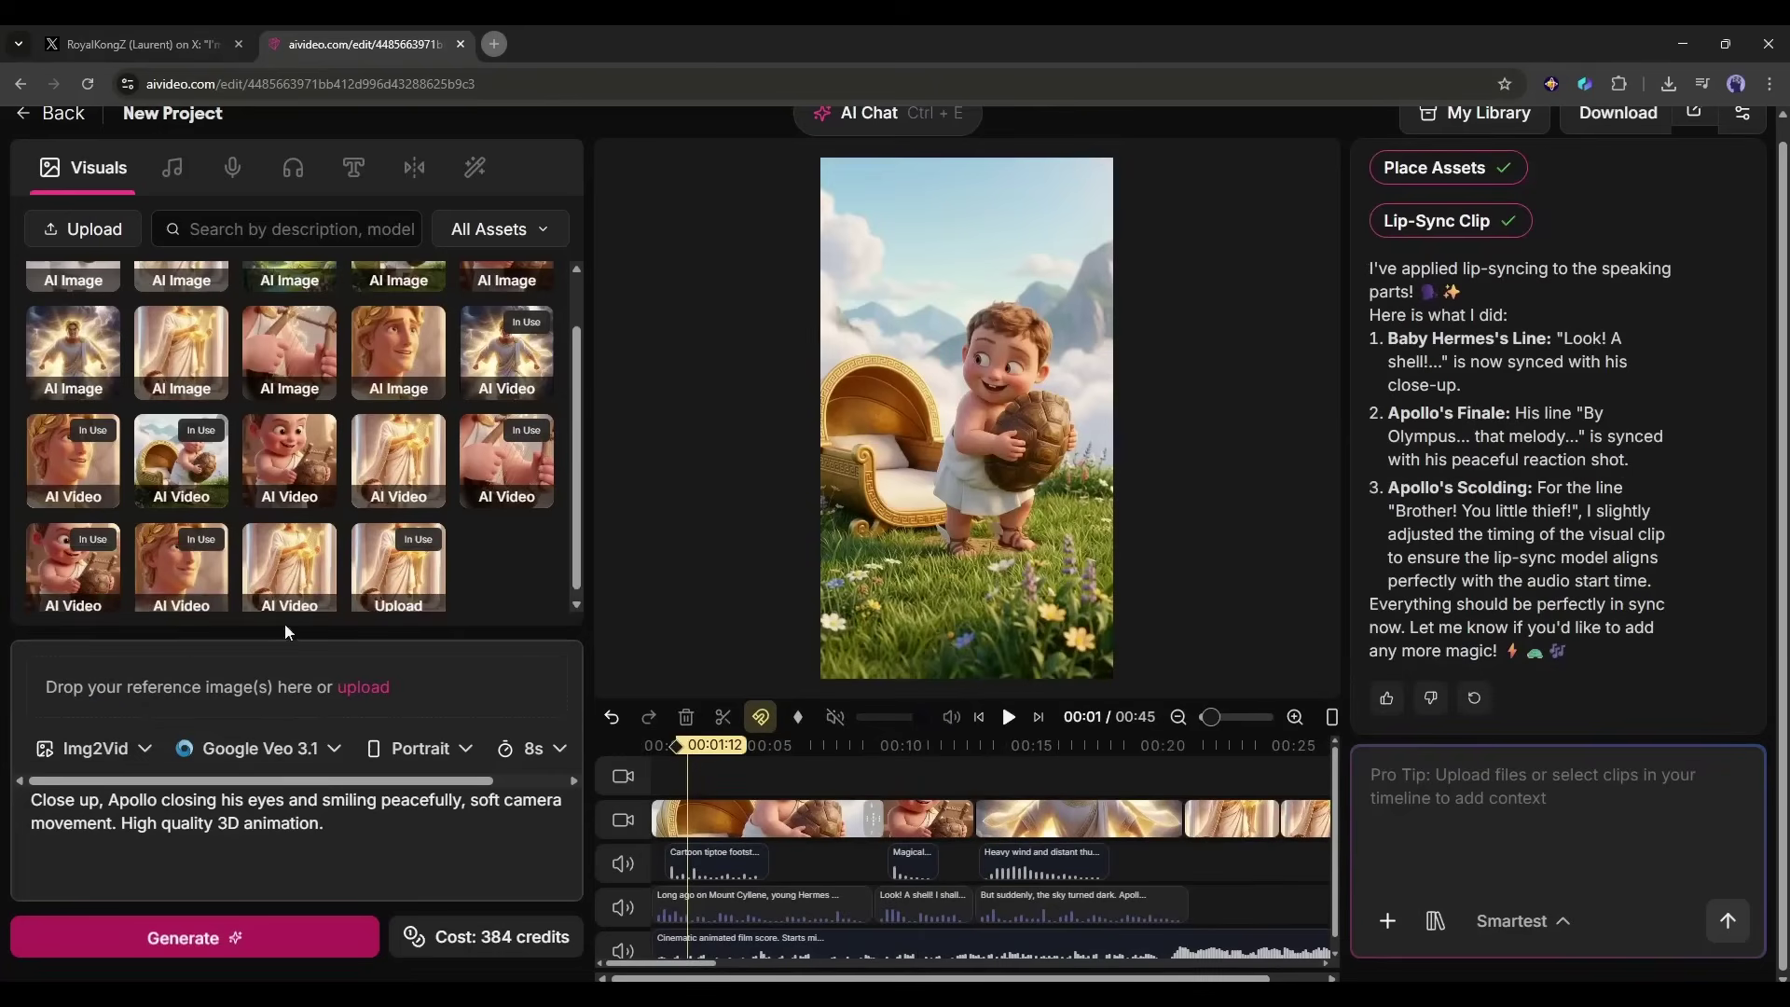
Step: Browse the Video and Image generation modes and their model lists, keeping Nano Banana
left_click(93, 748)
left_click(89, 536)
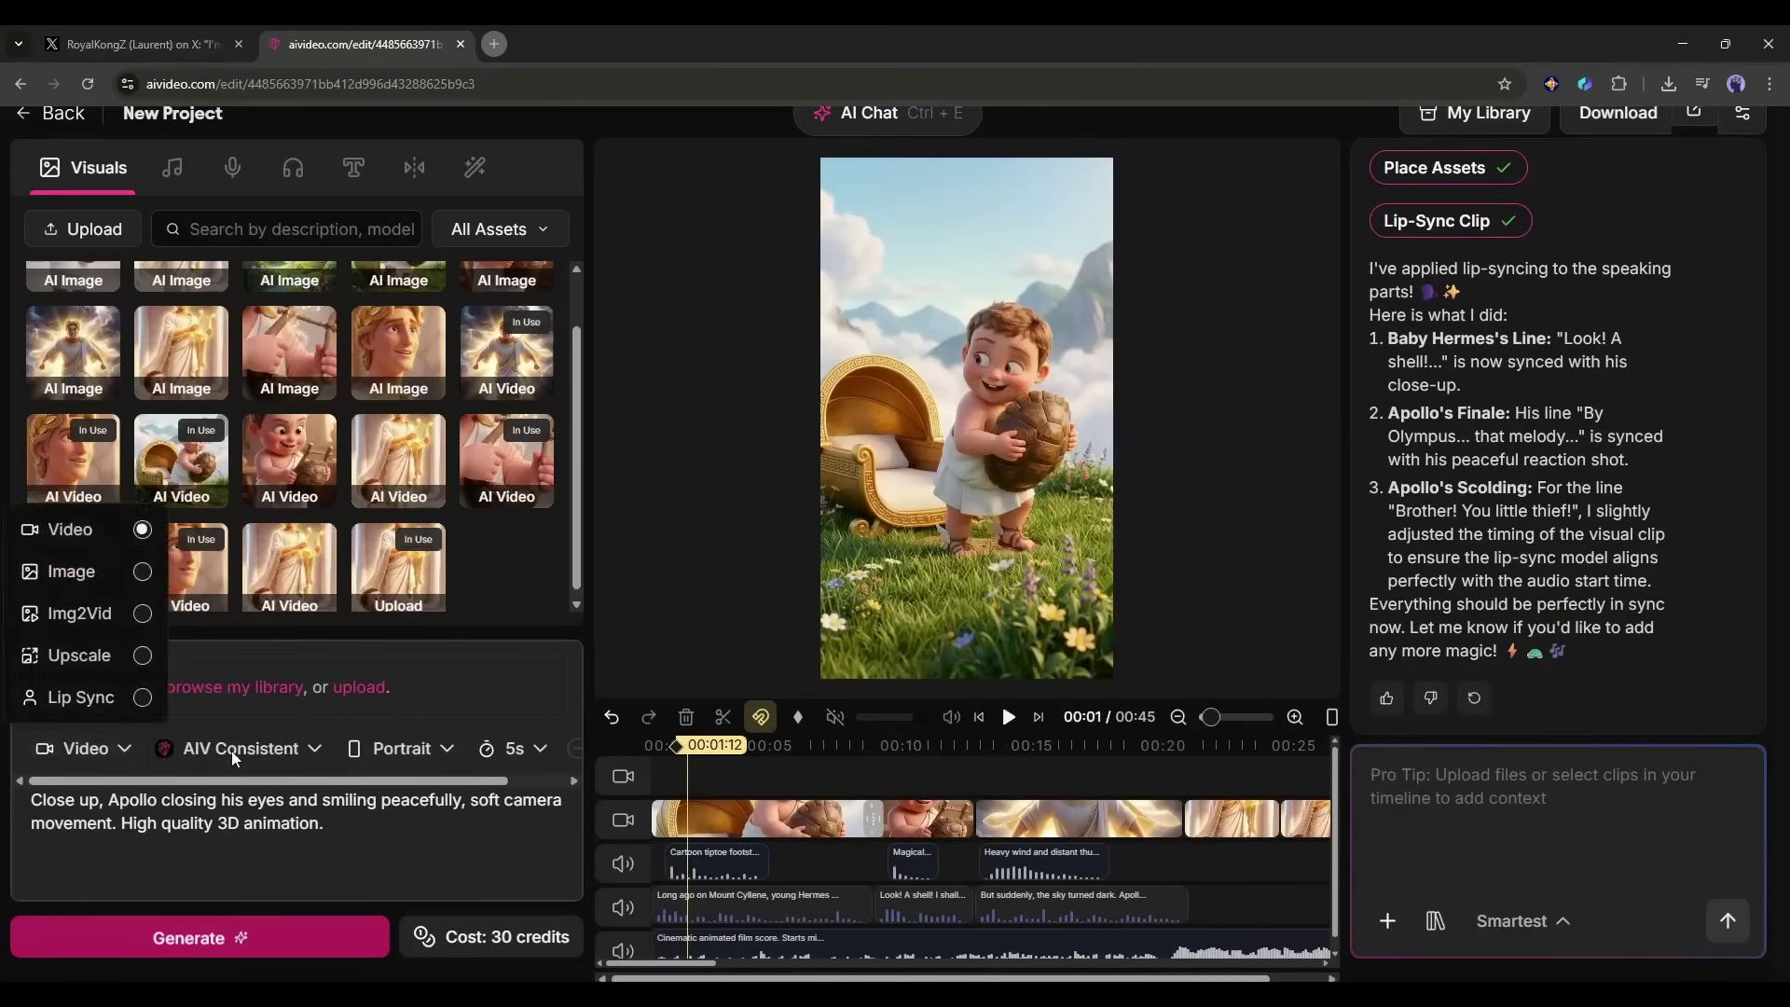
left_click(240, 748)
scroll(229, 653, "down", 5)
left_click(93, 748)
left_click(75, 567)
left_click(238, 759)
scroll(289, 597, "down", 6)
scroll(289, 597, "down", 3)
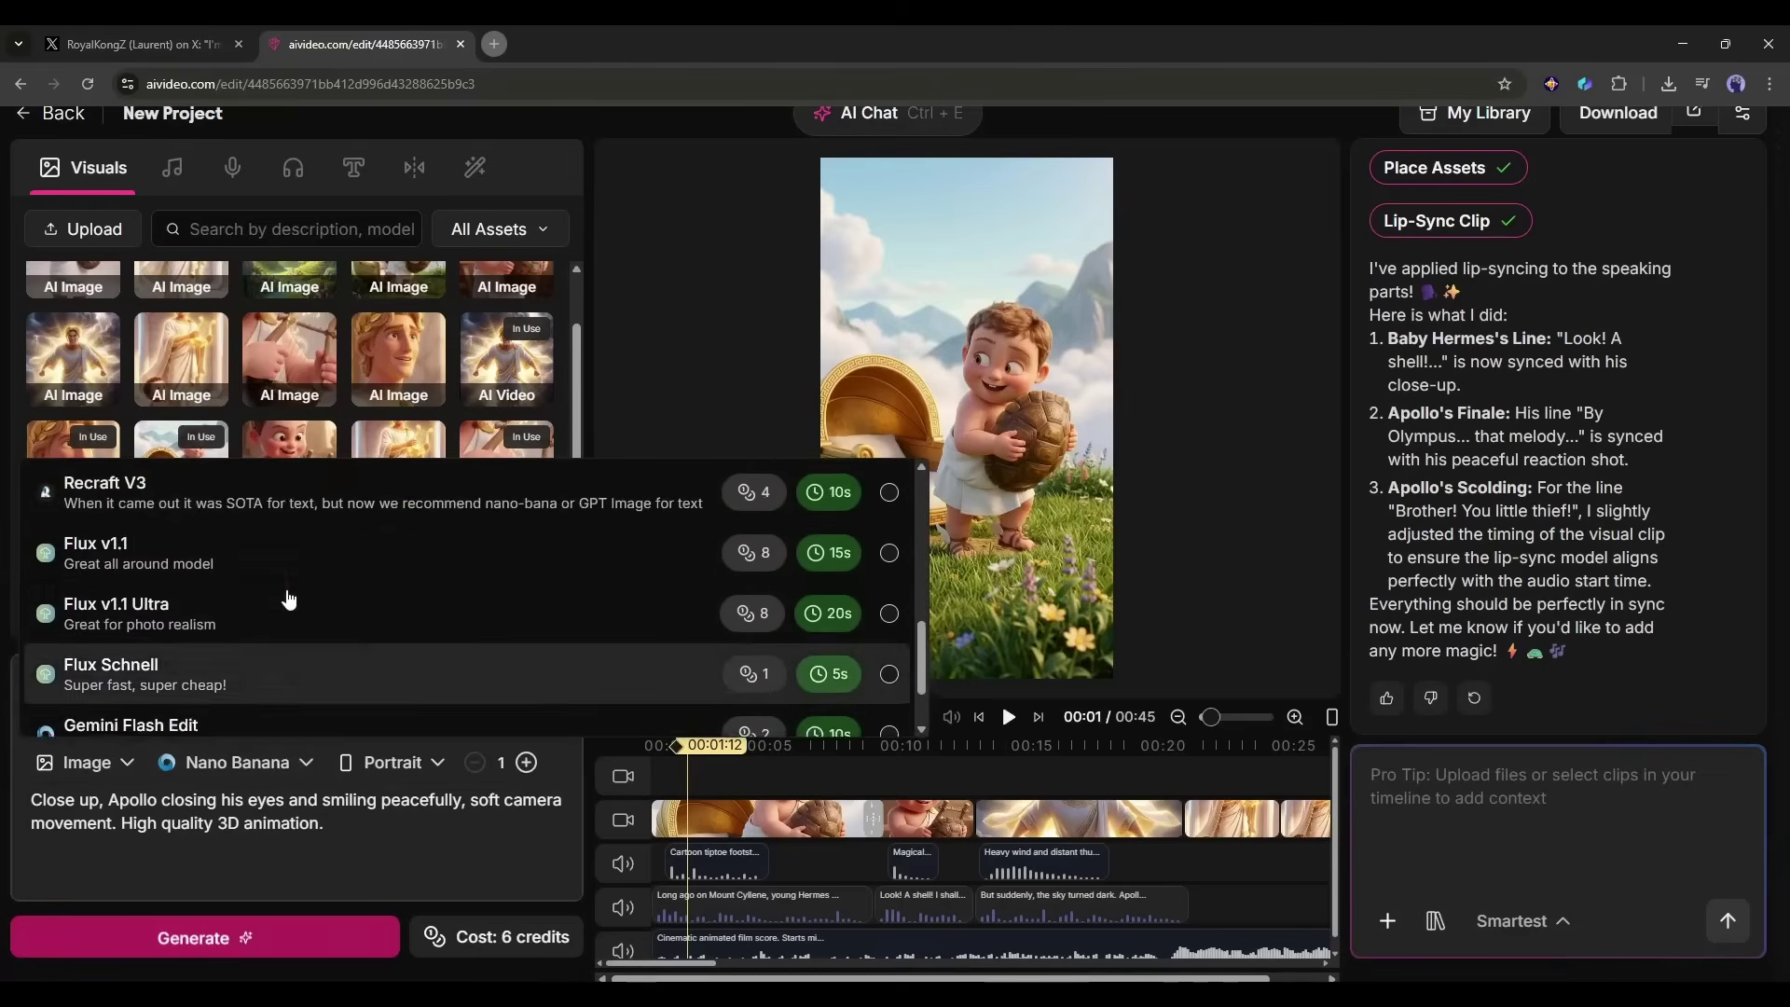
scroll(233, 680, "up", 8)
left_click(121, 550)
Step: Switch the generator to Lip Sync mode and check its model options
left_click(85, 762)
left_click(74, 667)
left_click(265, 752)
left_click(265, 753)
Step: Browse the Music, Voiceovers (Elevenlabs) and SFX libraries, ending on the Captions options
left_click(166, 168)
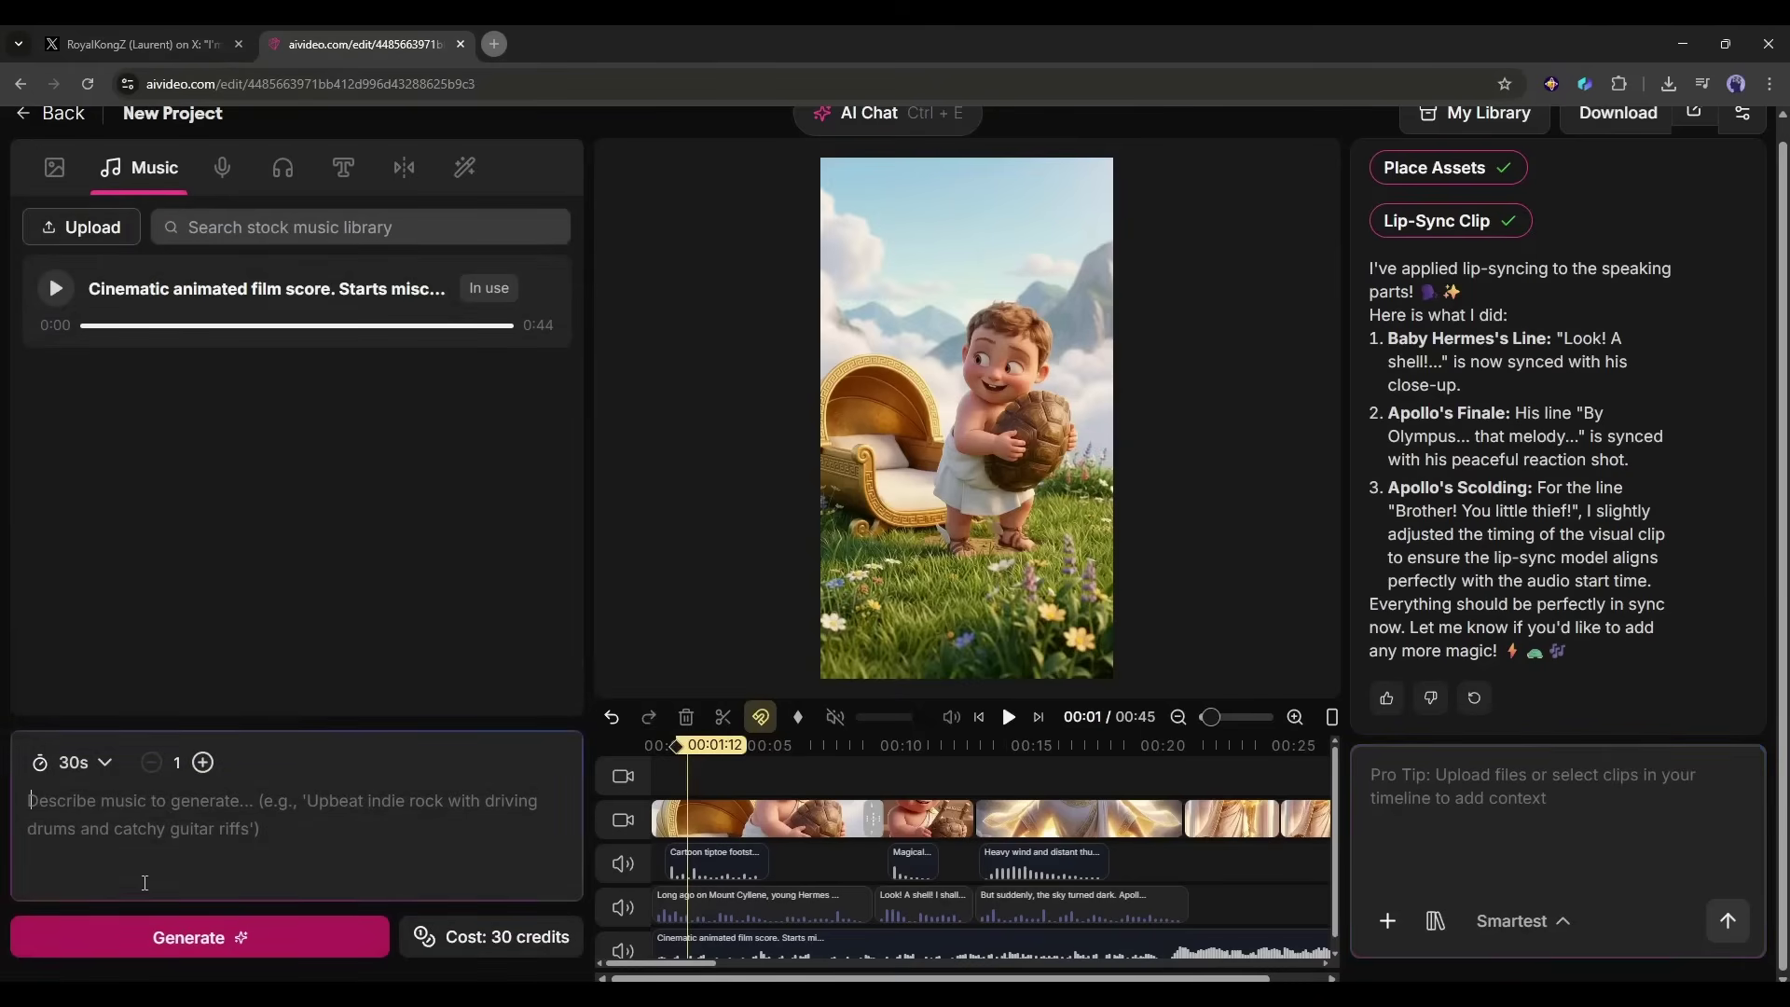
left_click(223, 169)
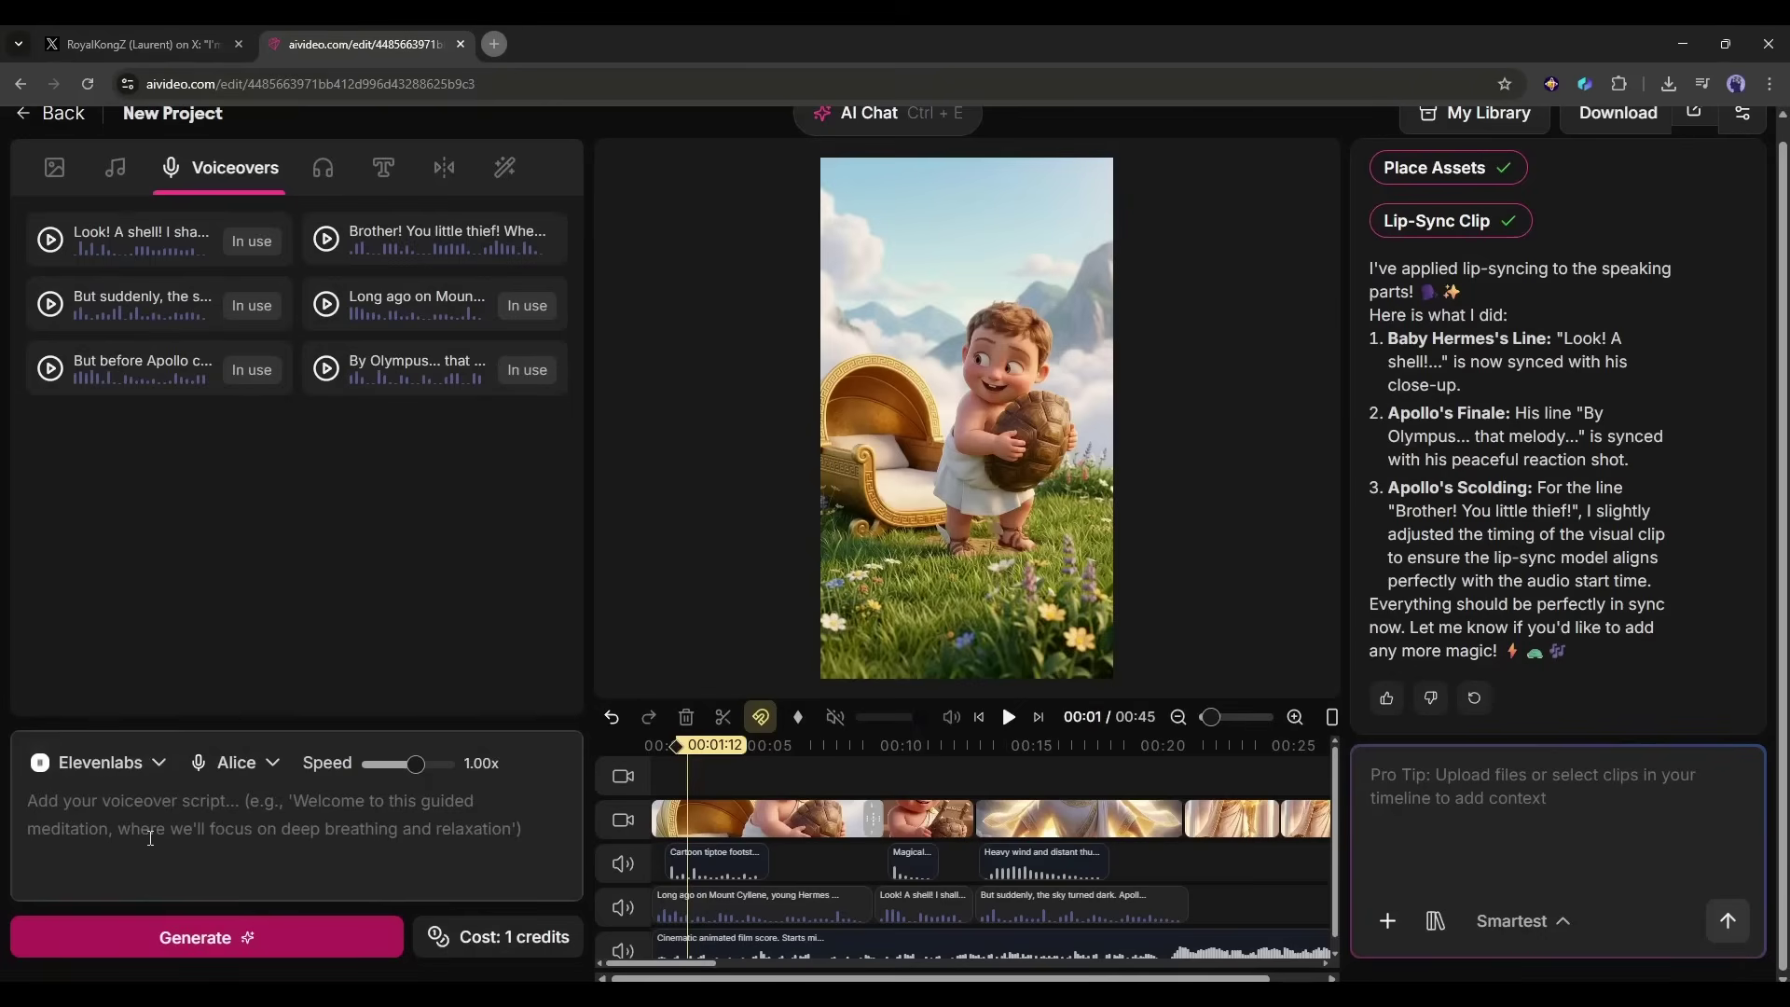
left_click(100, 763)
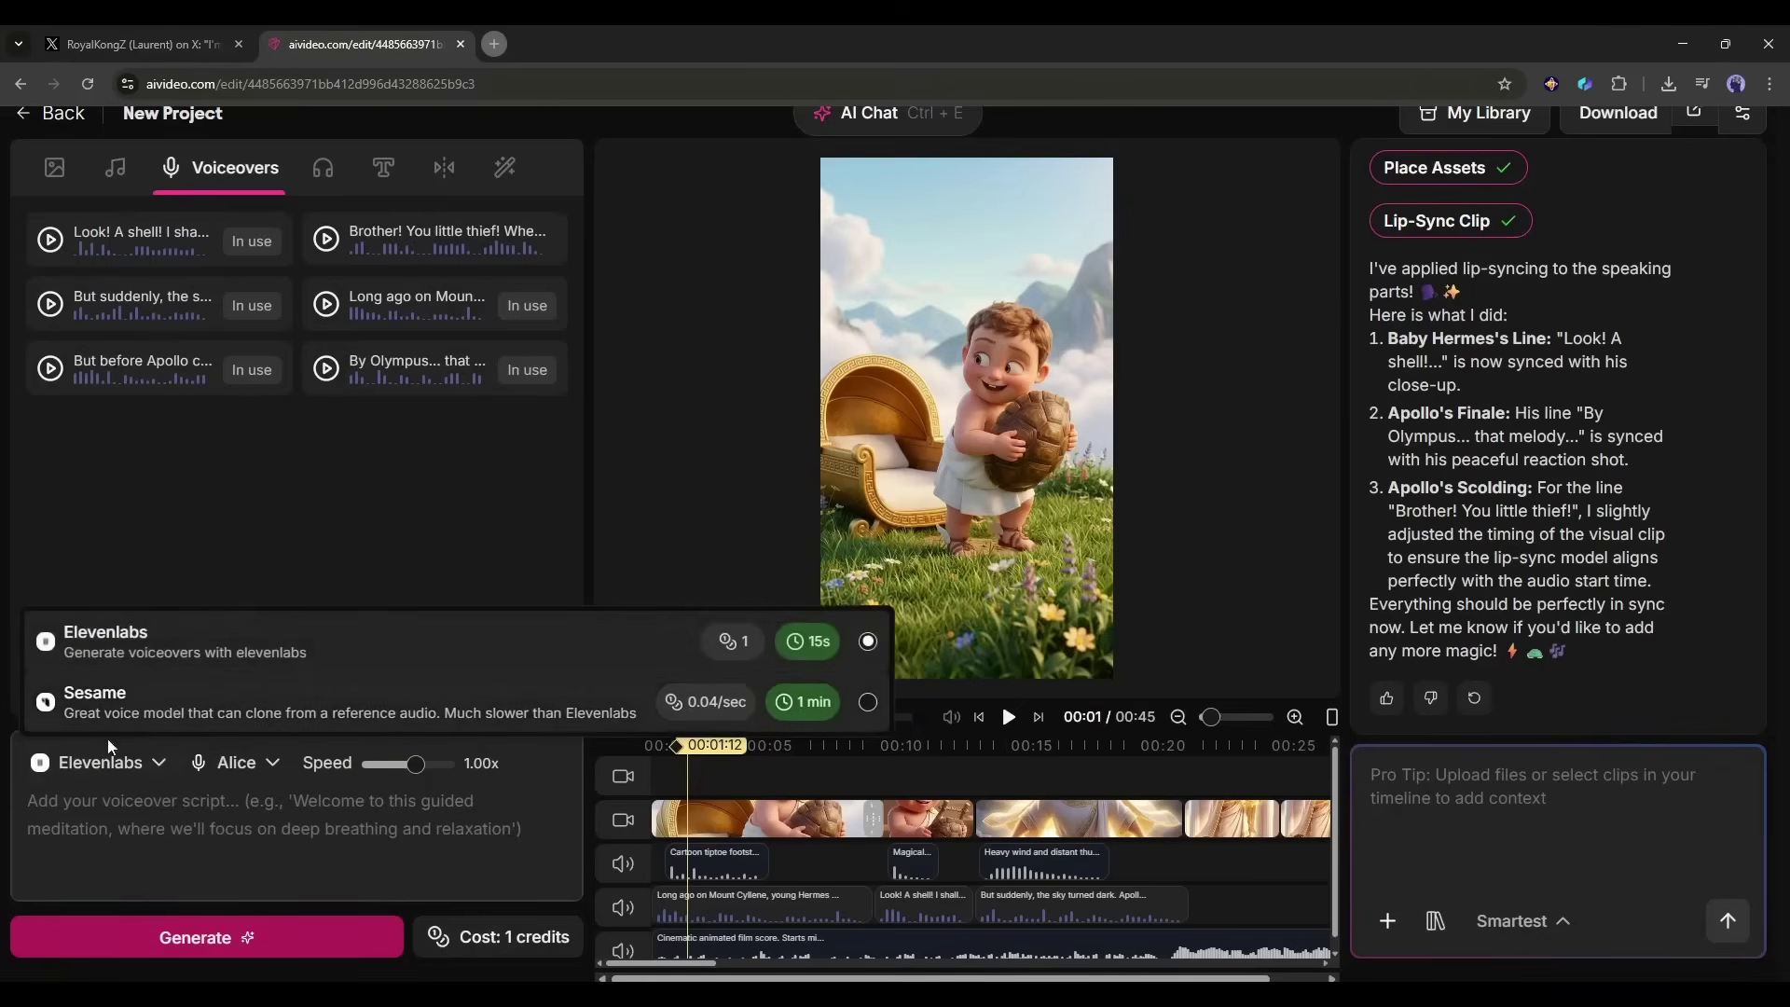
left_click(241, 770)
left_click(322, 168)
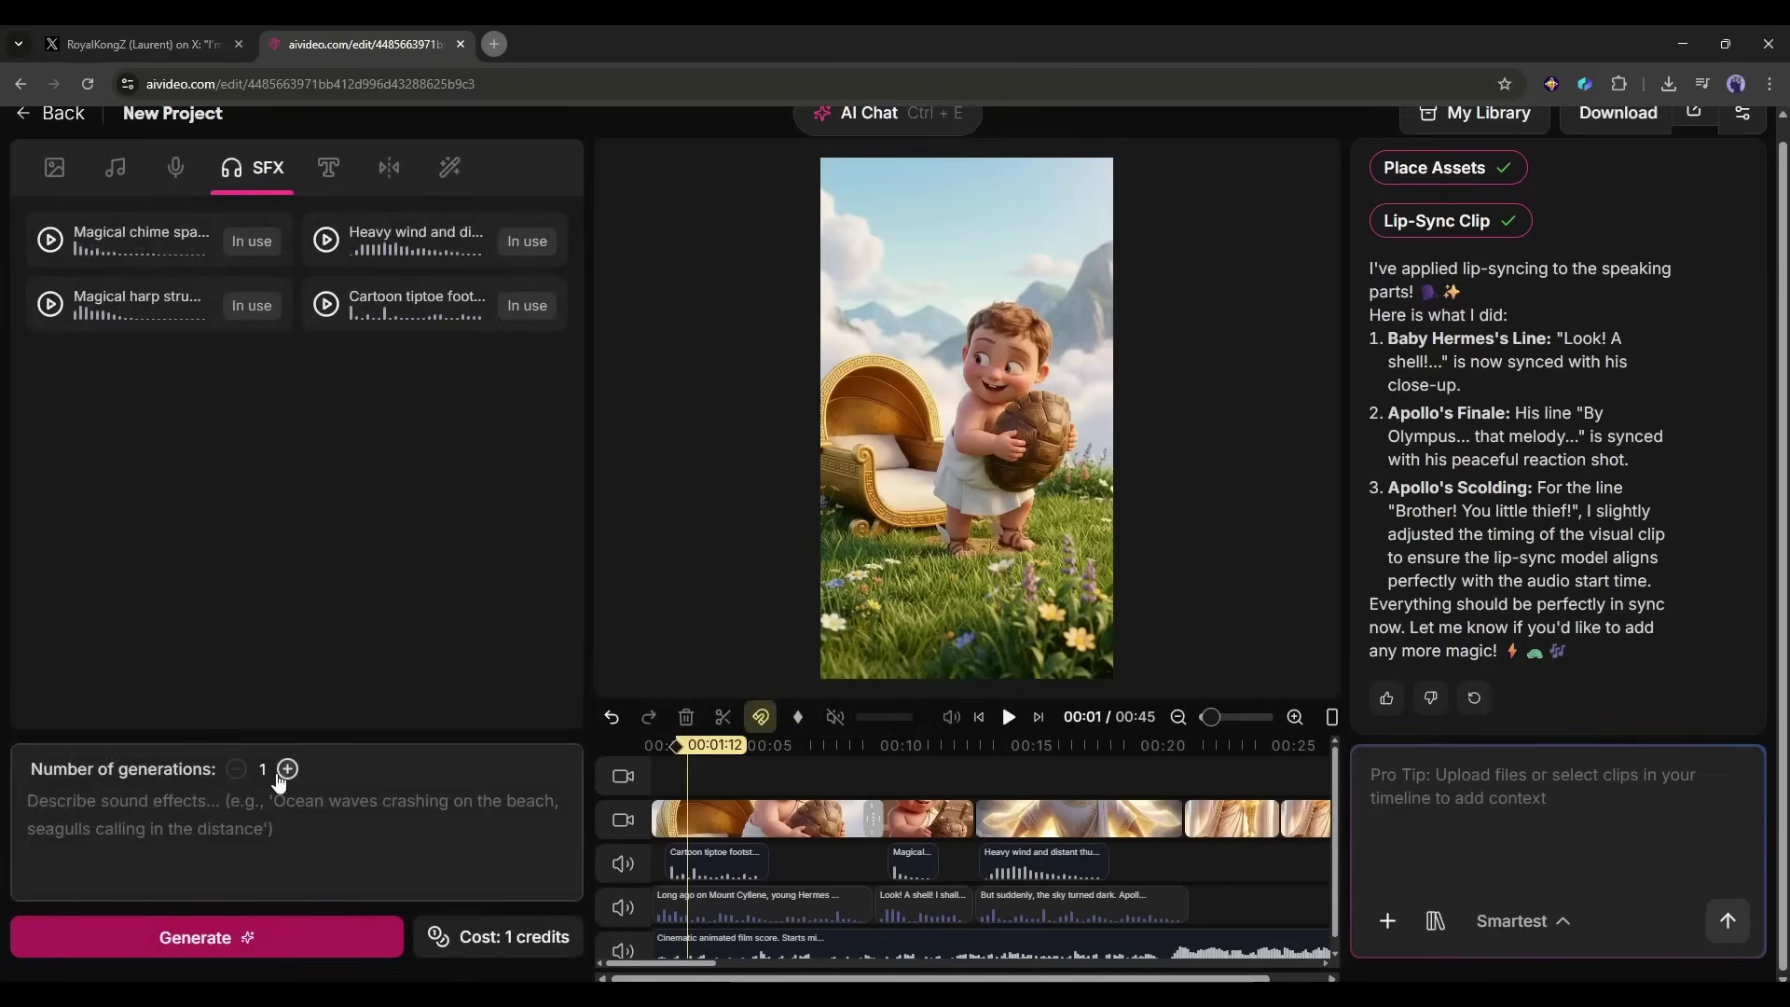
left_click(311, 186)
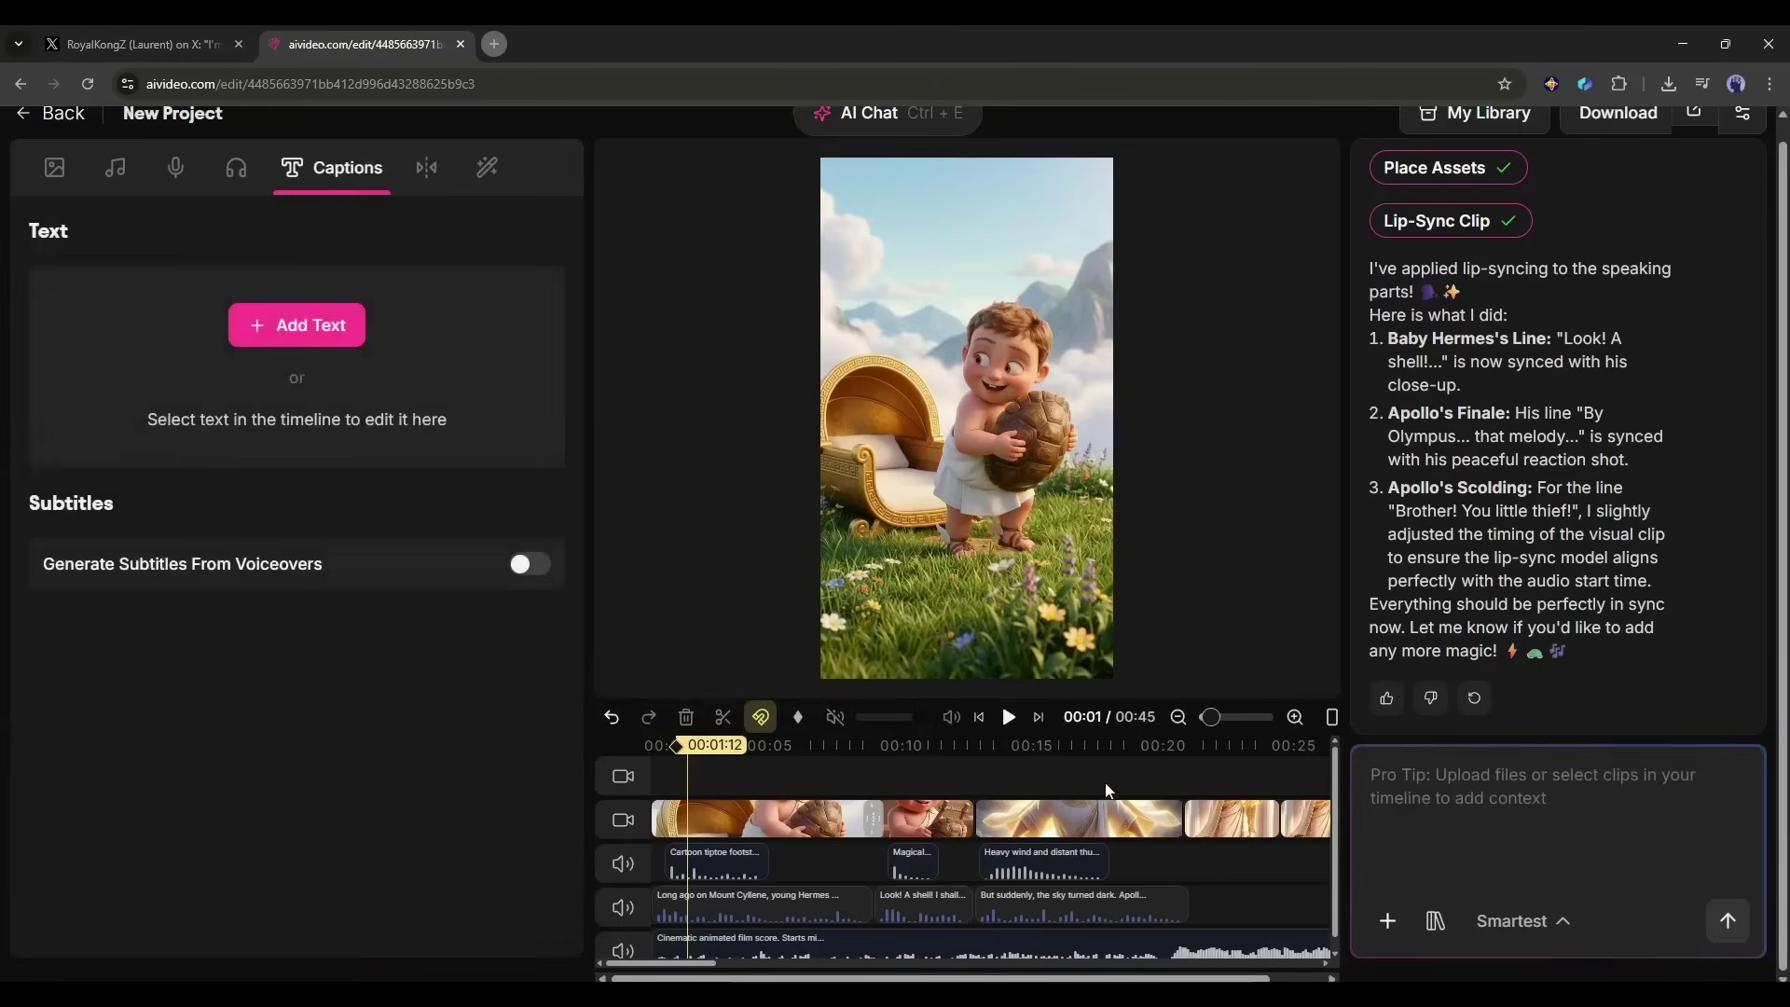
Step: Drop a Pull Out transition on a clip boundary, preview it near the flying Apollo shot, then show Effects
scroll(249, 566, "up", 1)
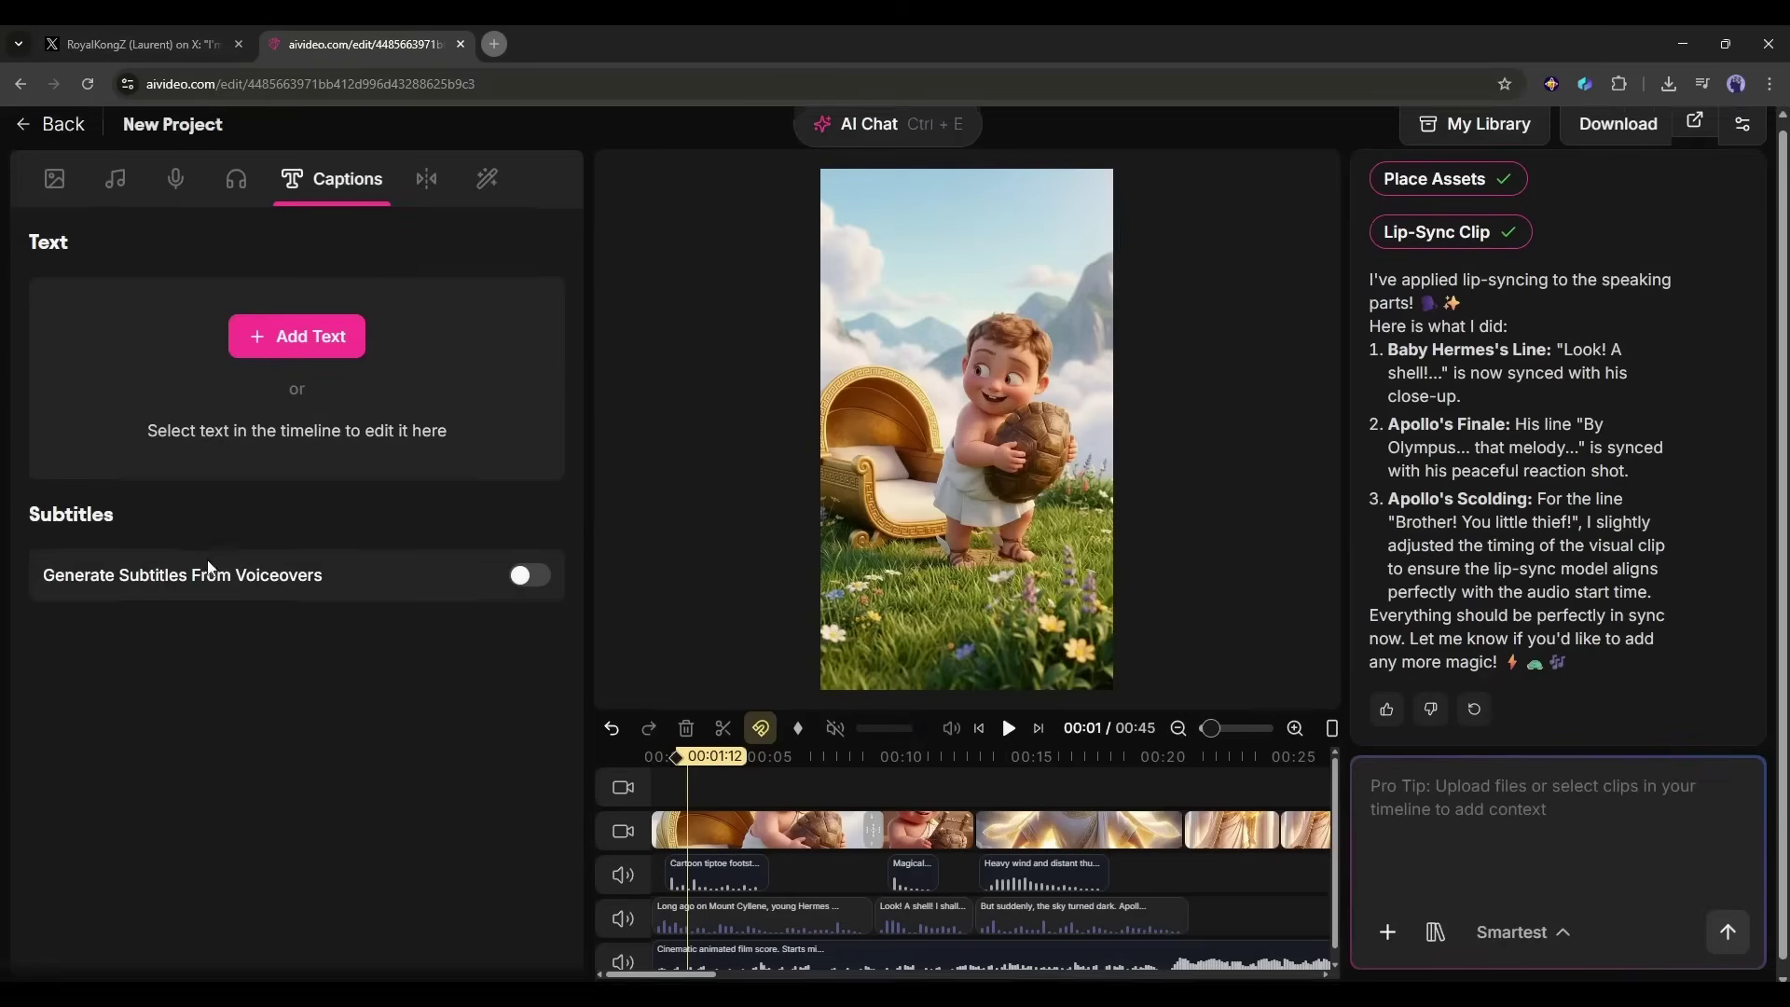
left_click(425, 191)
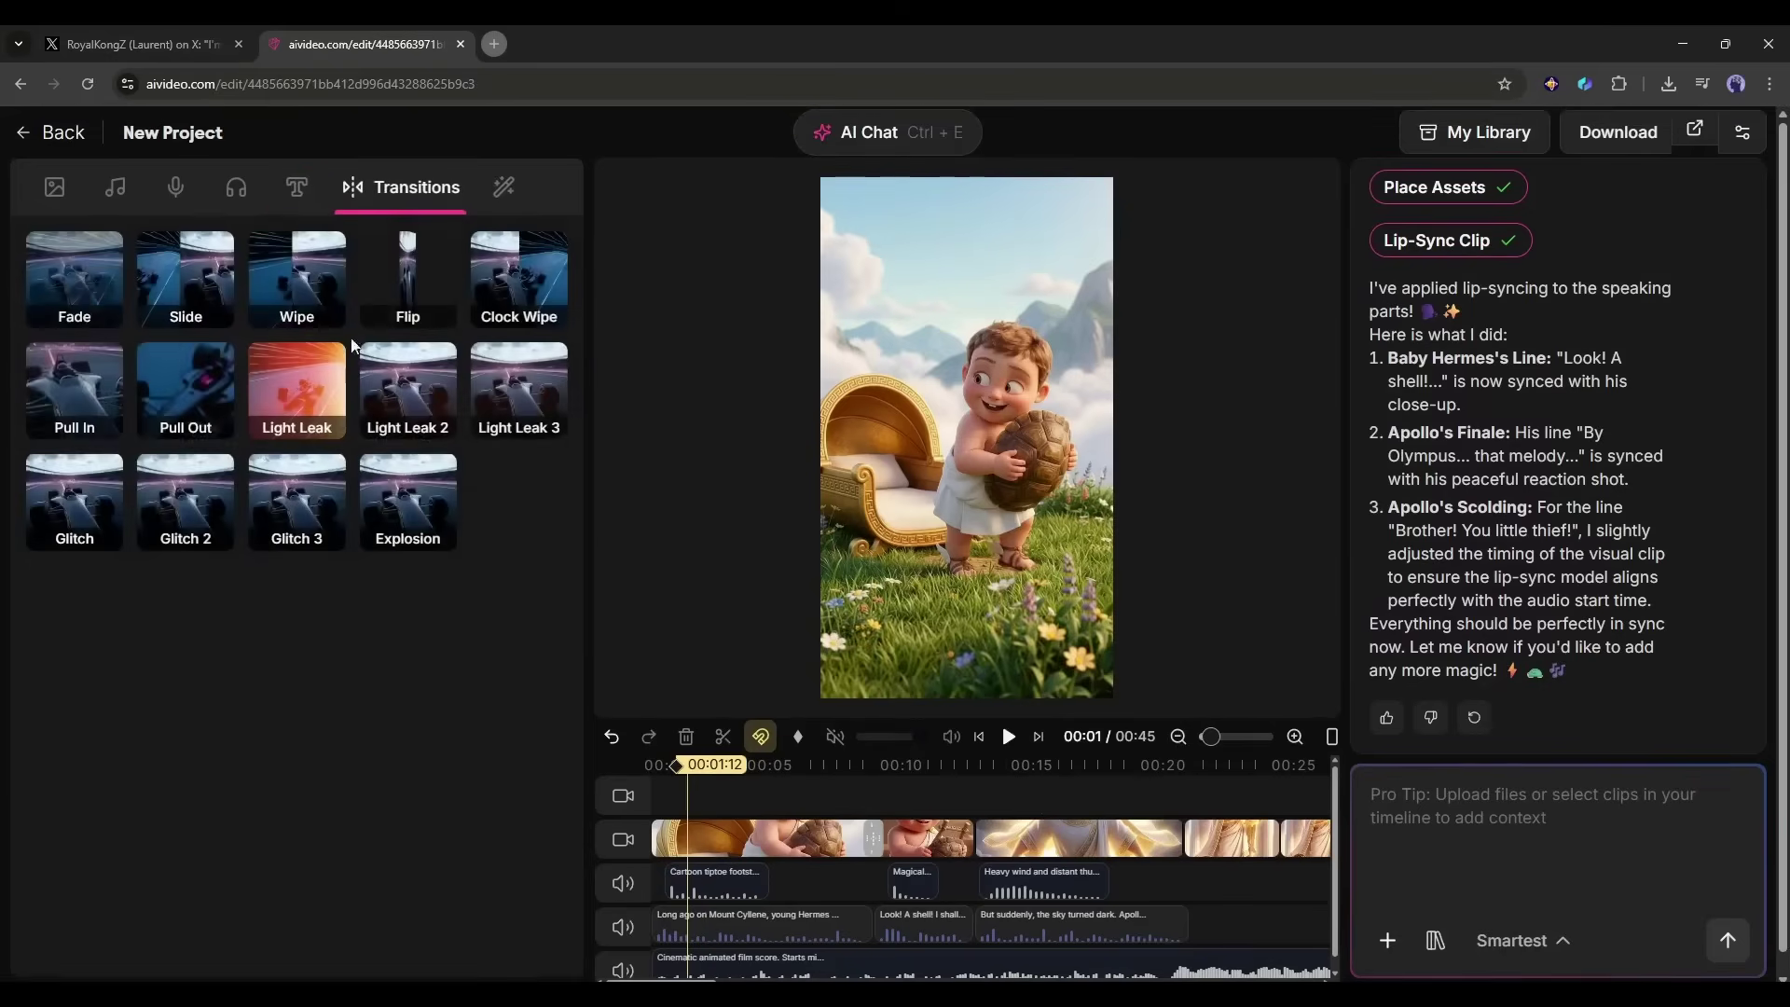
left_click_drag(186, 387, 863, 817)
left_click(1157, 751)
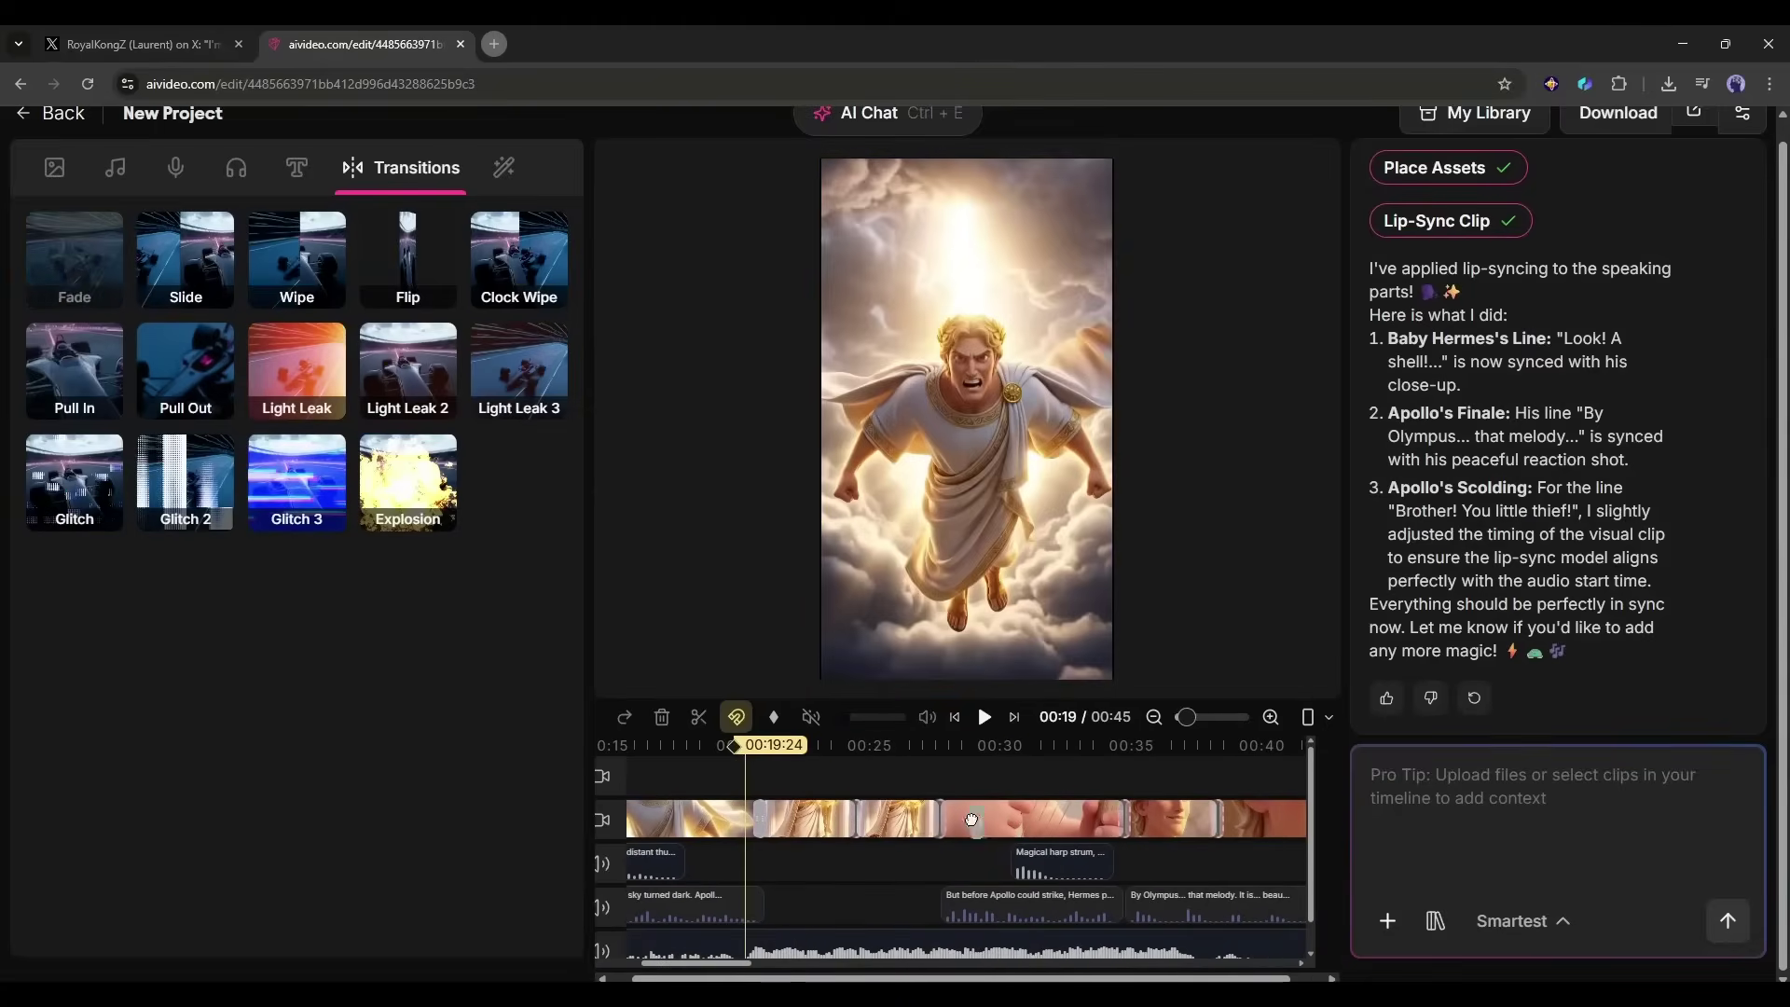
key("space")
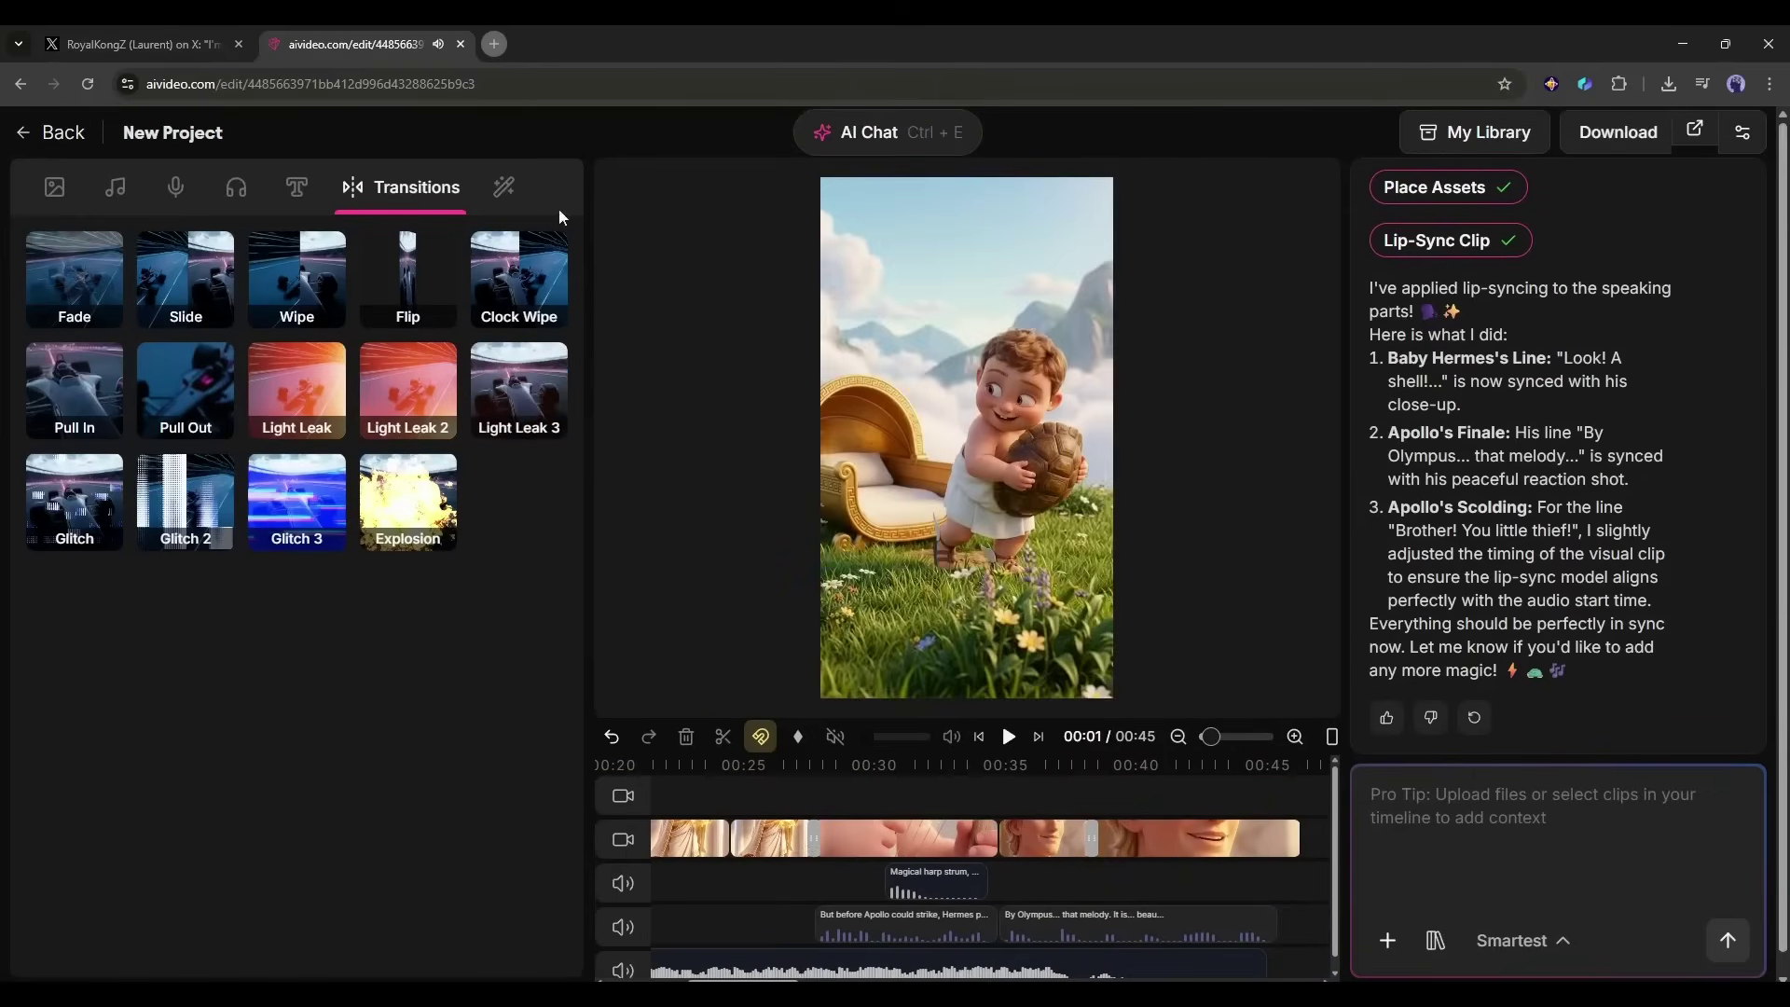
left_click(506, 189)
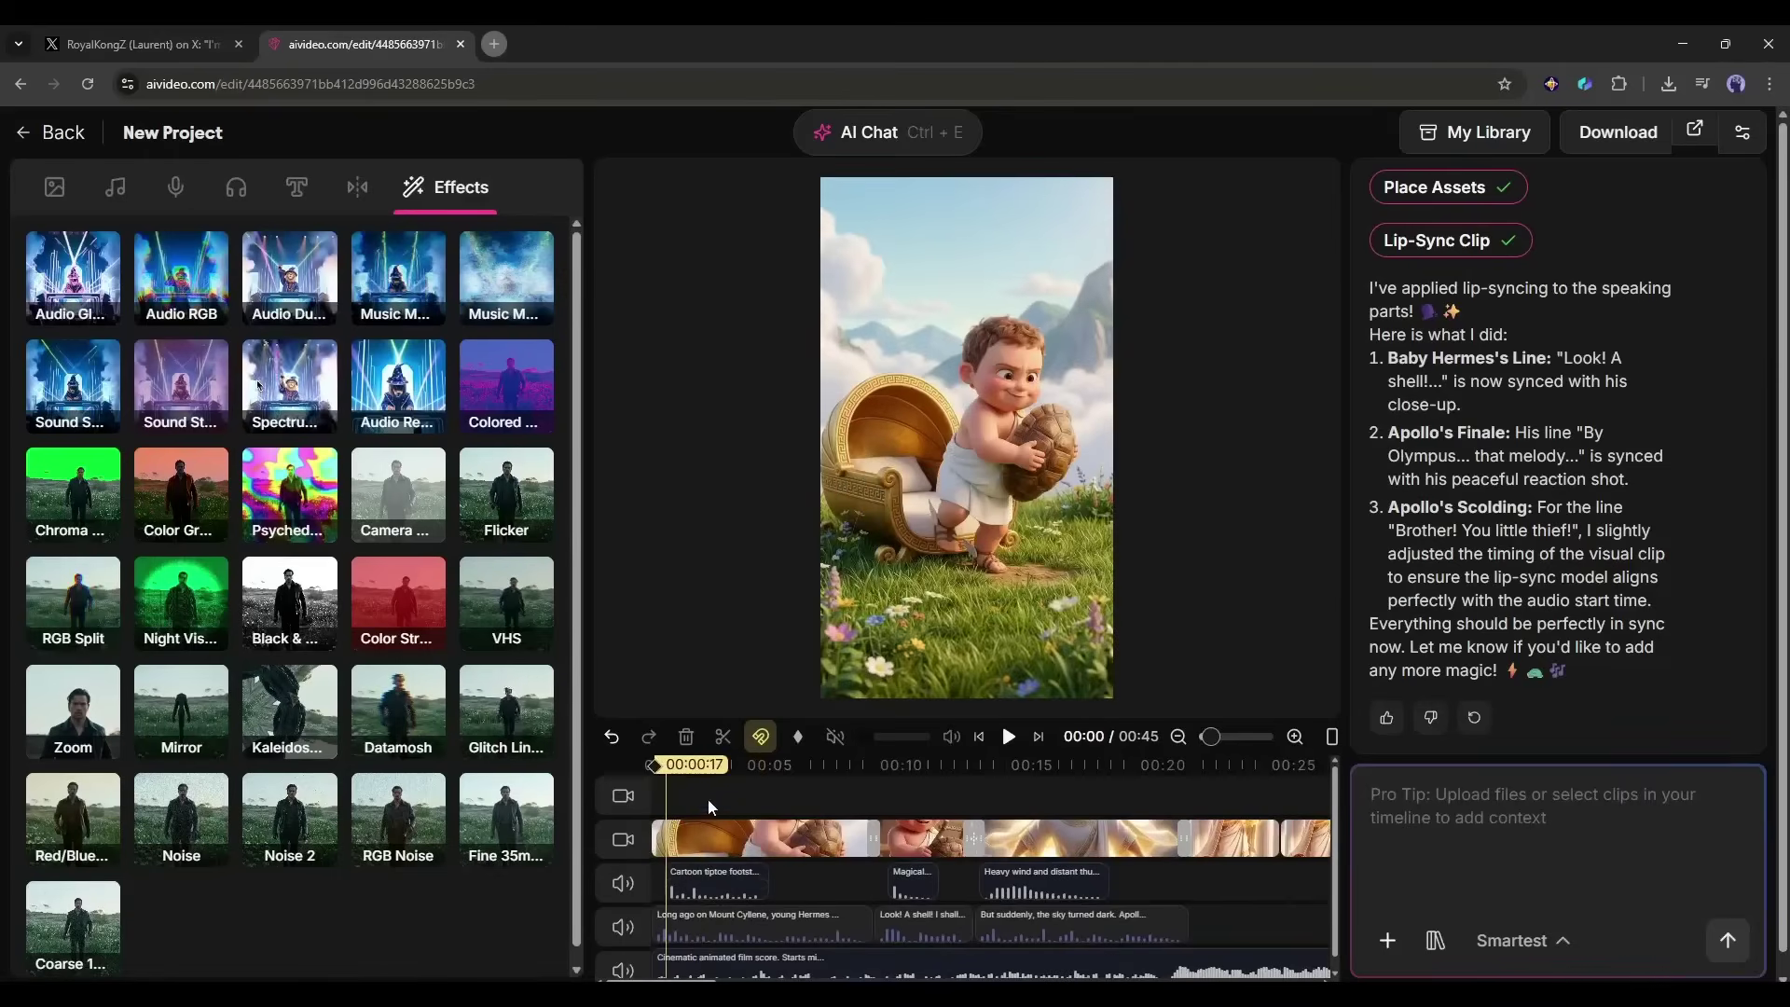
Step: Preview the short up to Apollo in the storm clouds, rewind to the start, and export it for download
left_click_drag(763, 764, 1113, 798)
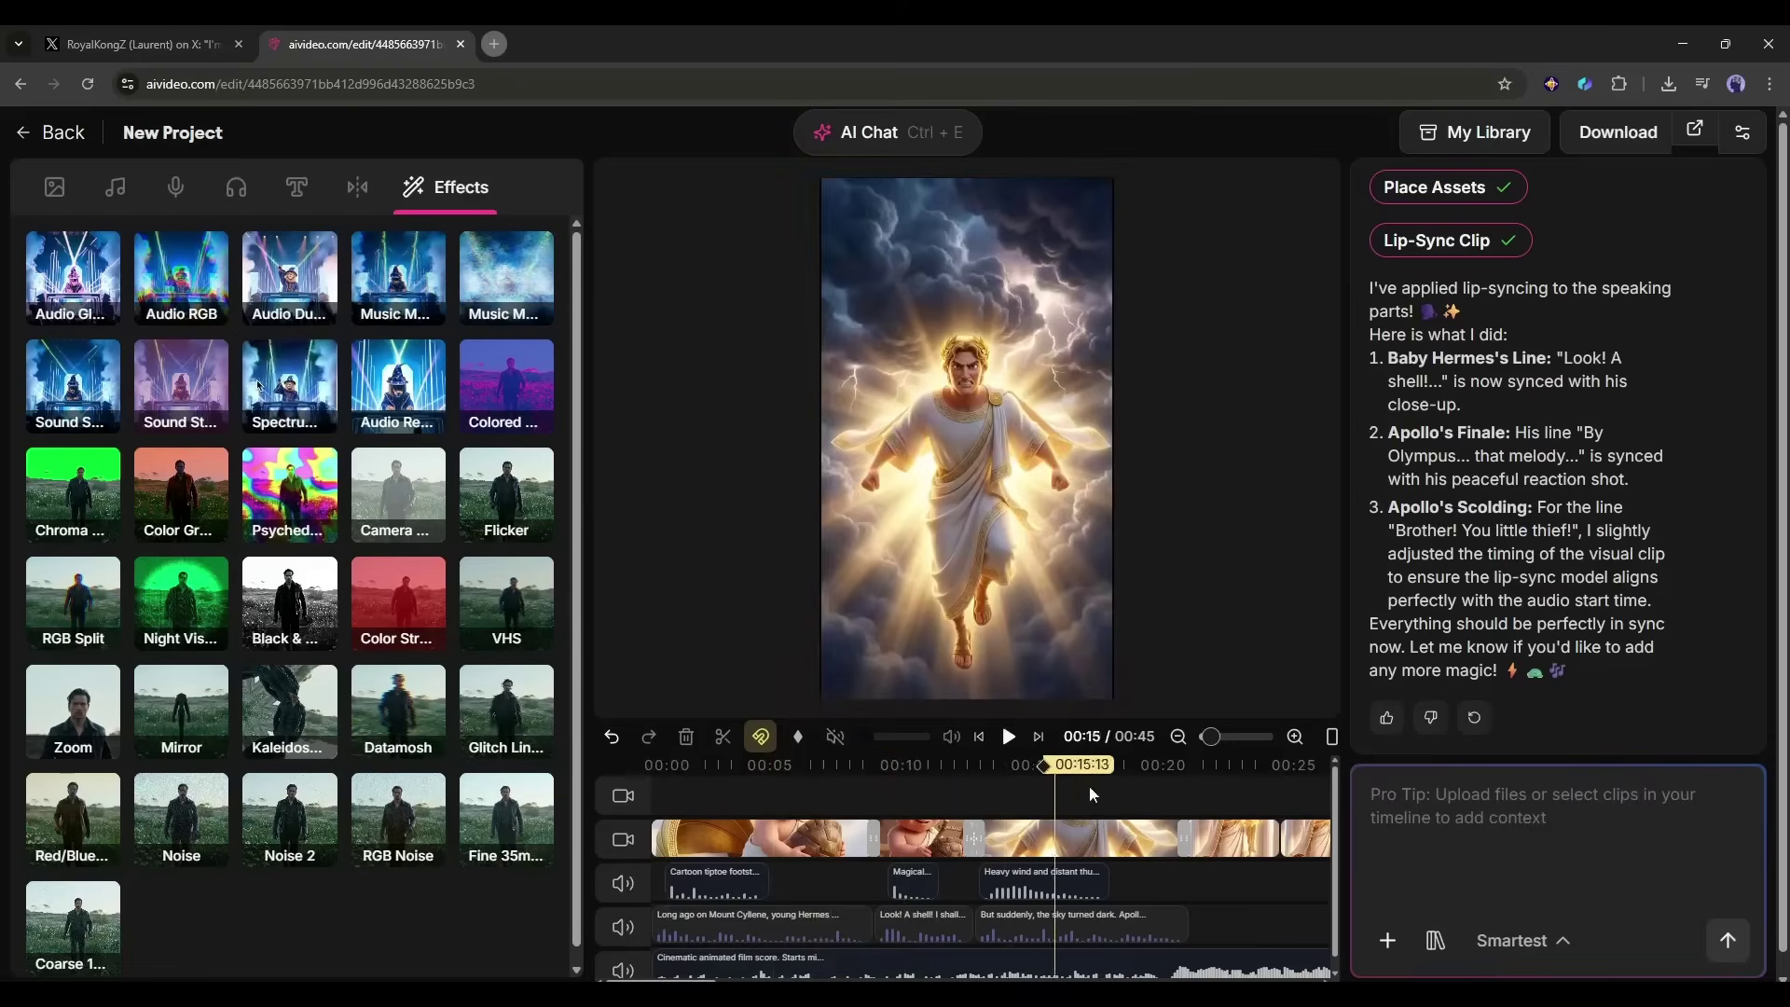
left_click(665, 764)
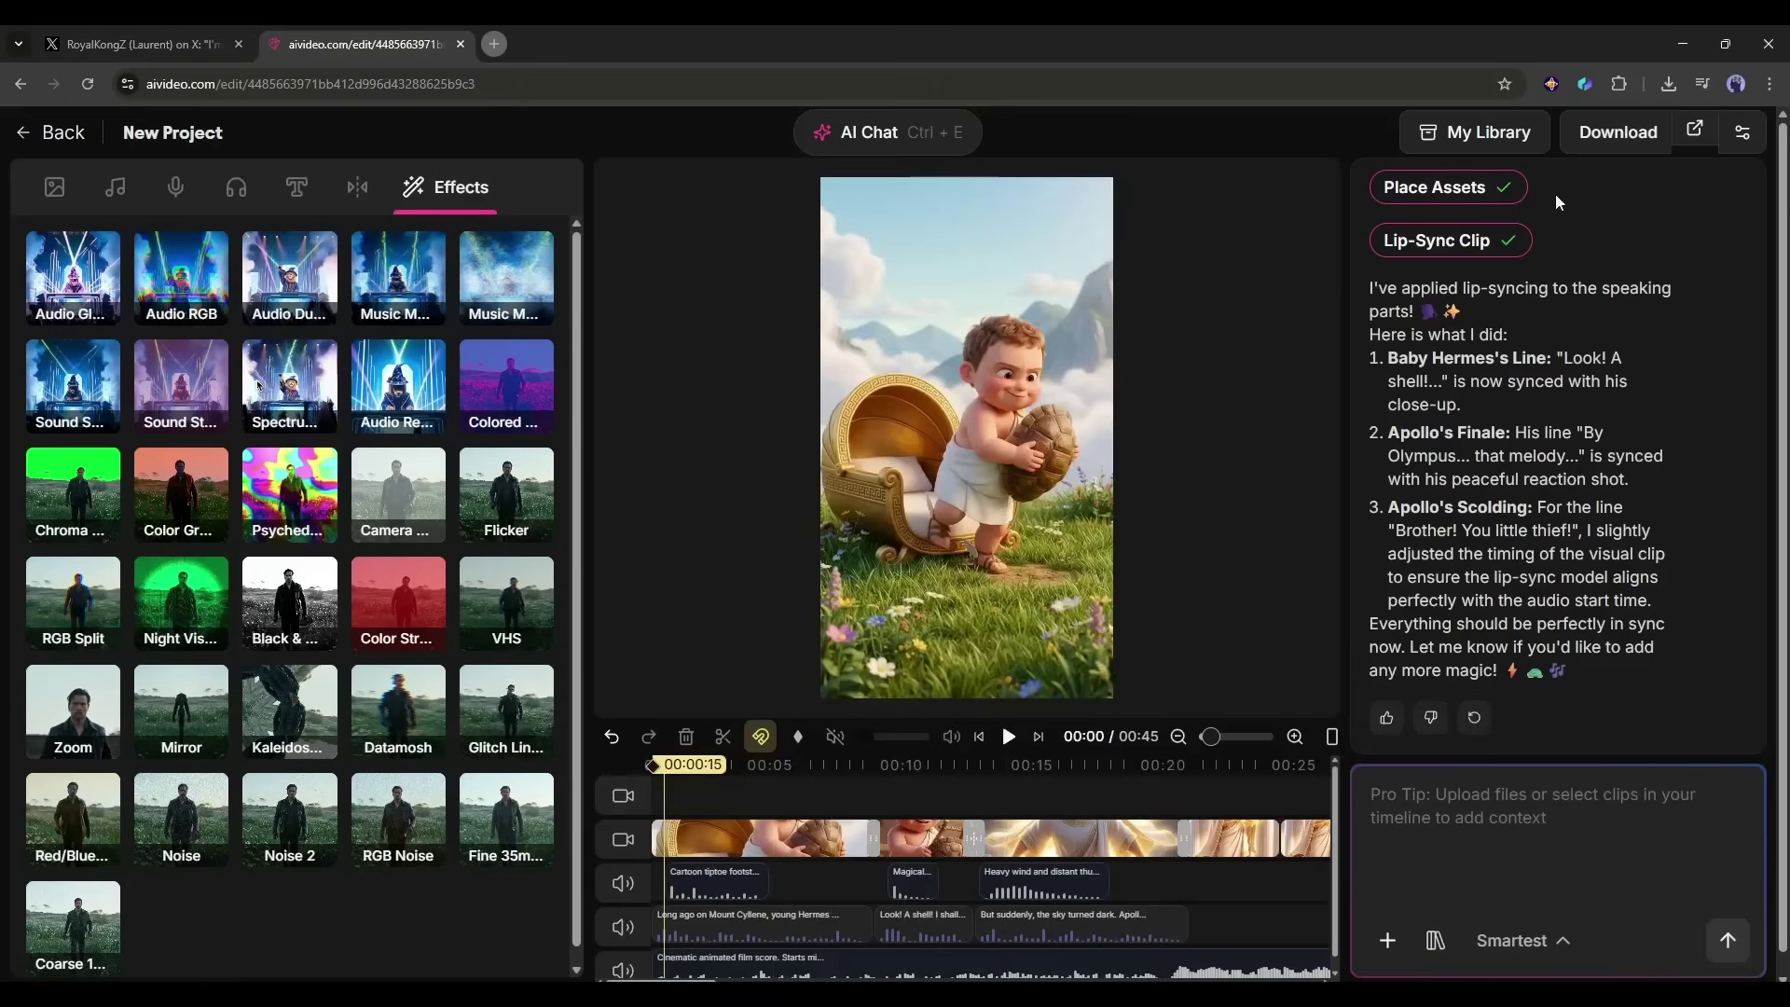
left_click(1606, 139)
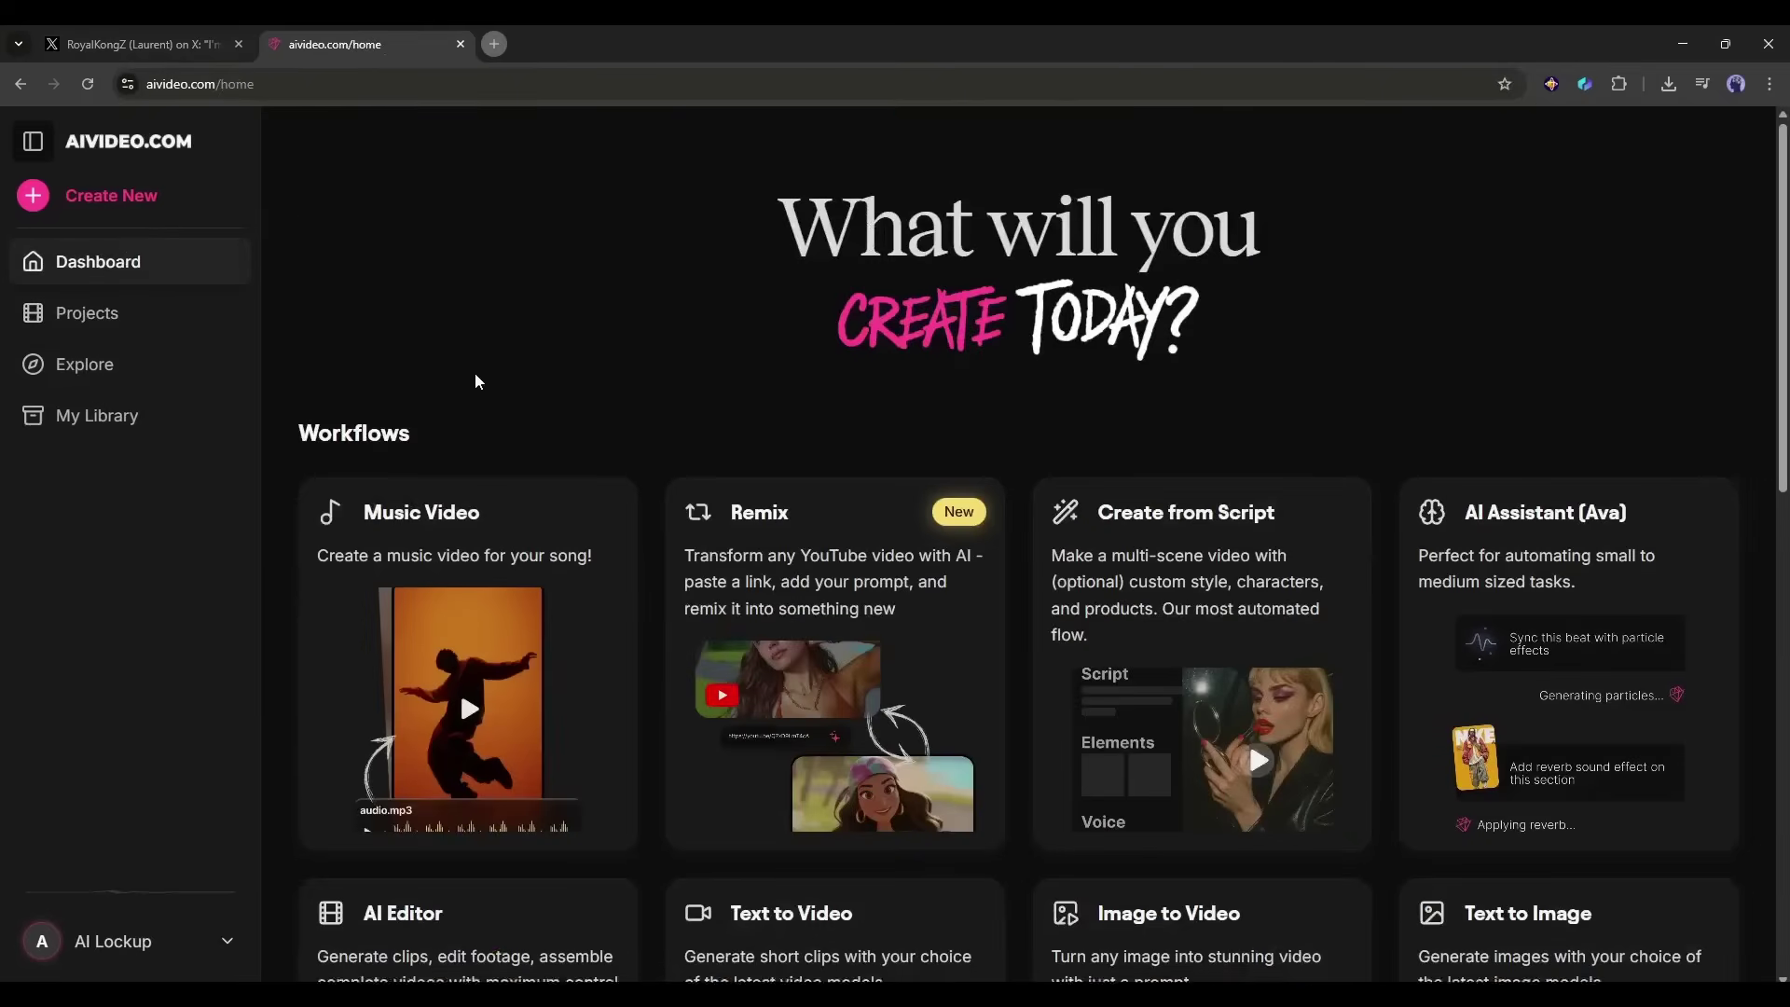
Step: Check the video model list in the Text to Video tool, then return to the dashboard
scroll(1208, 203, "down", 3)
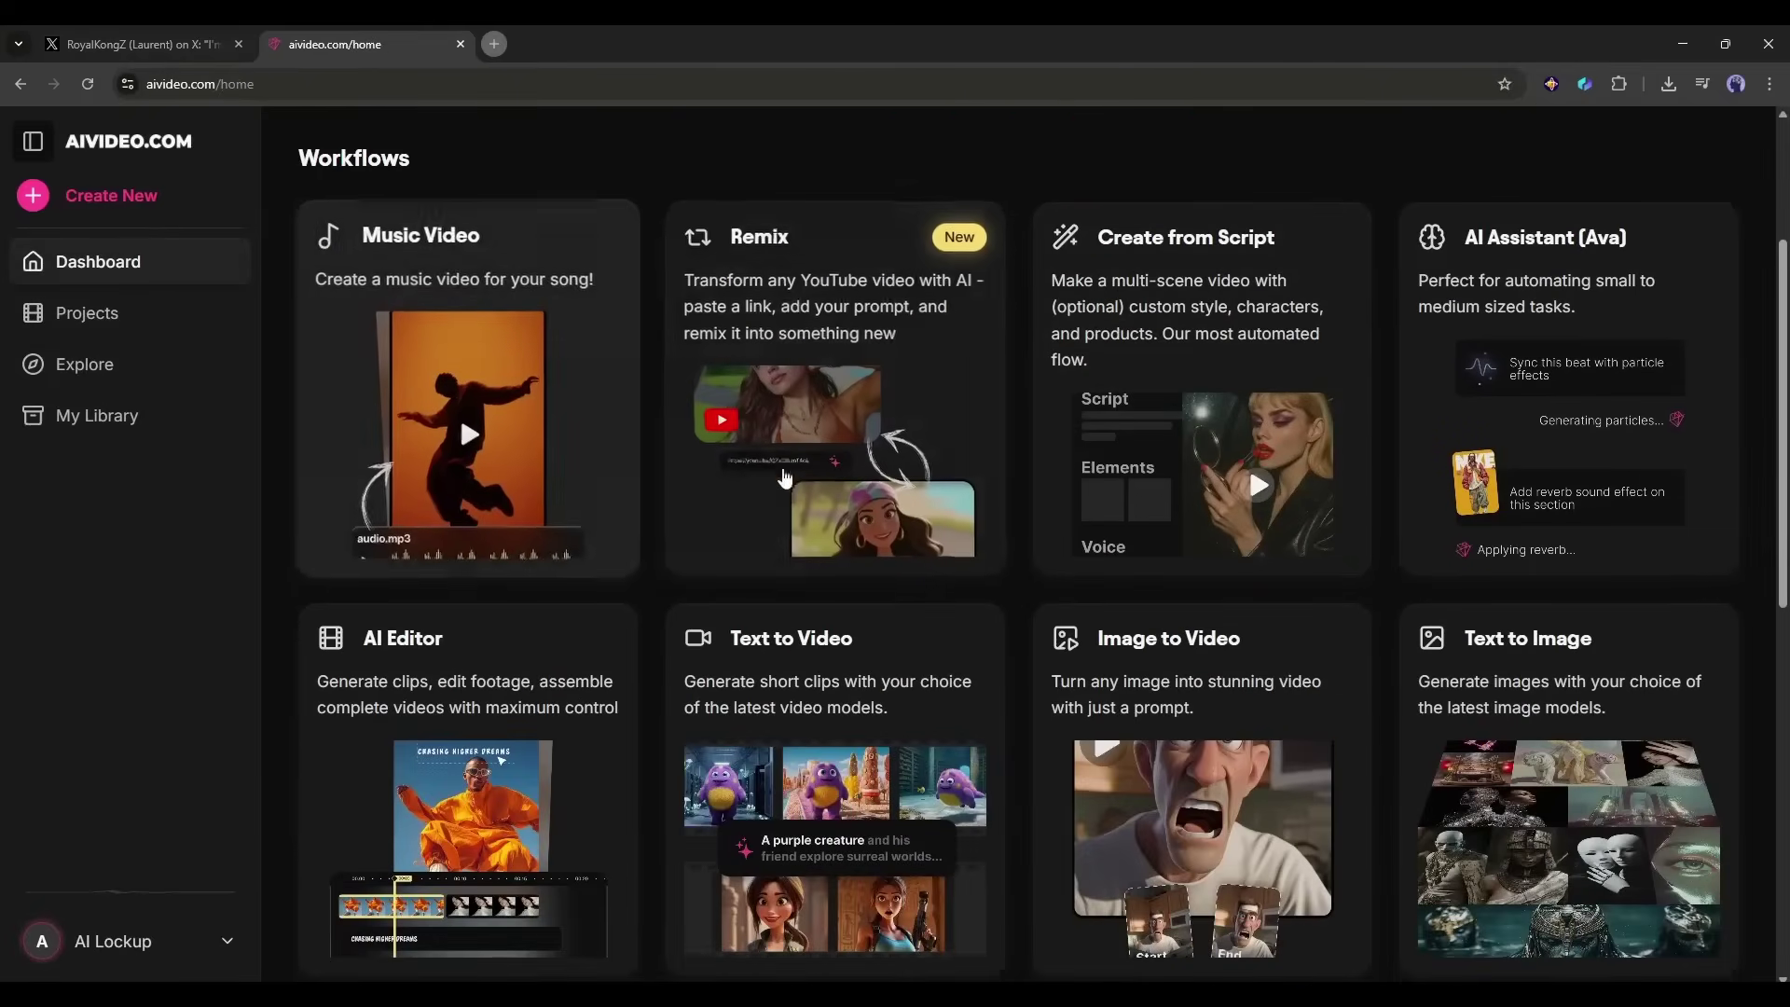
scroll(491, 428, "down", 3)
left_click(681, 663)
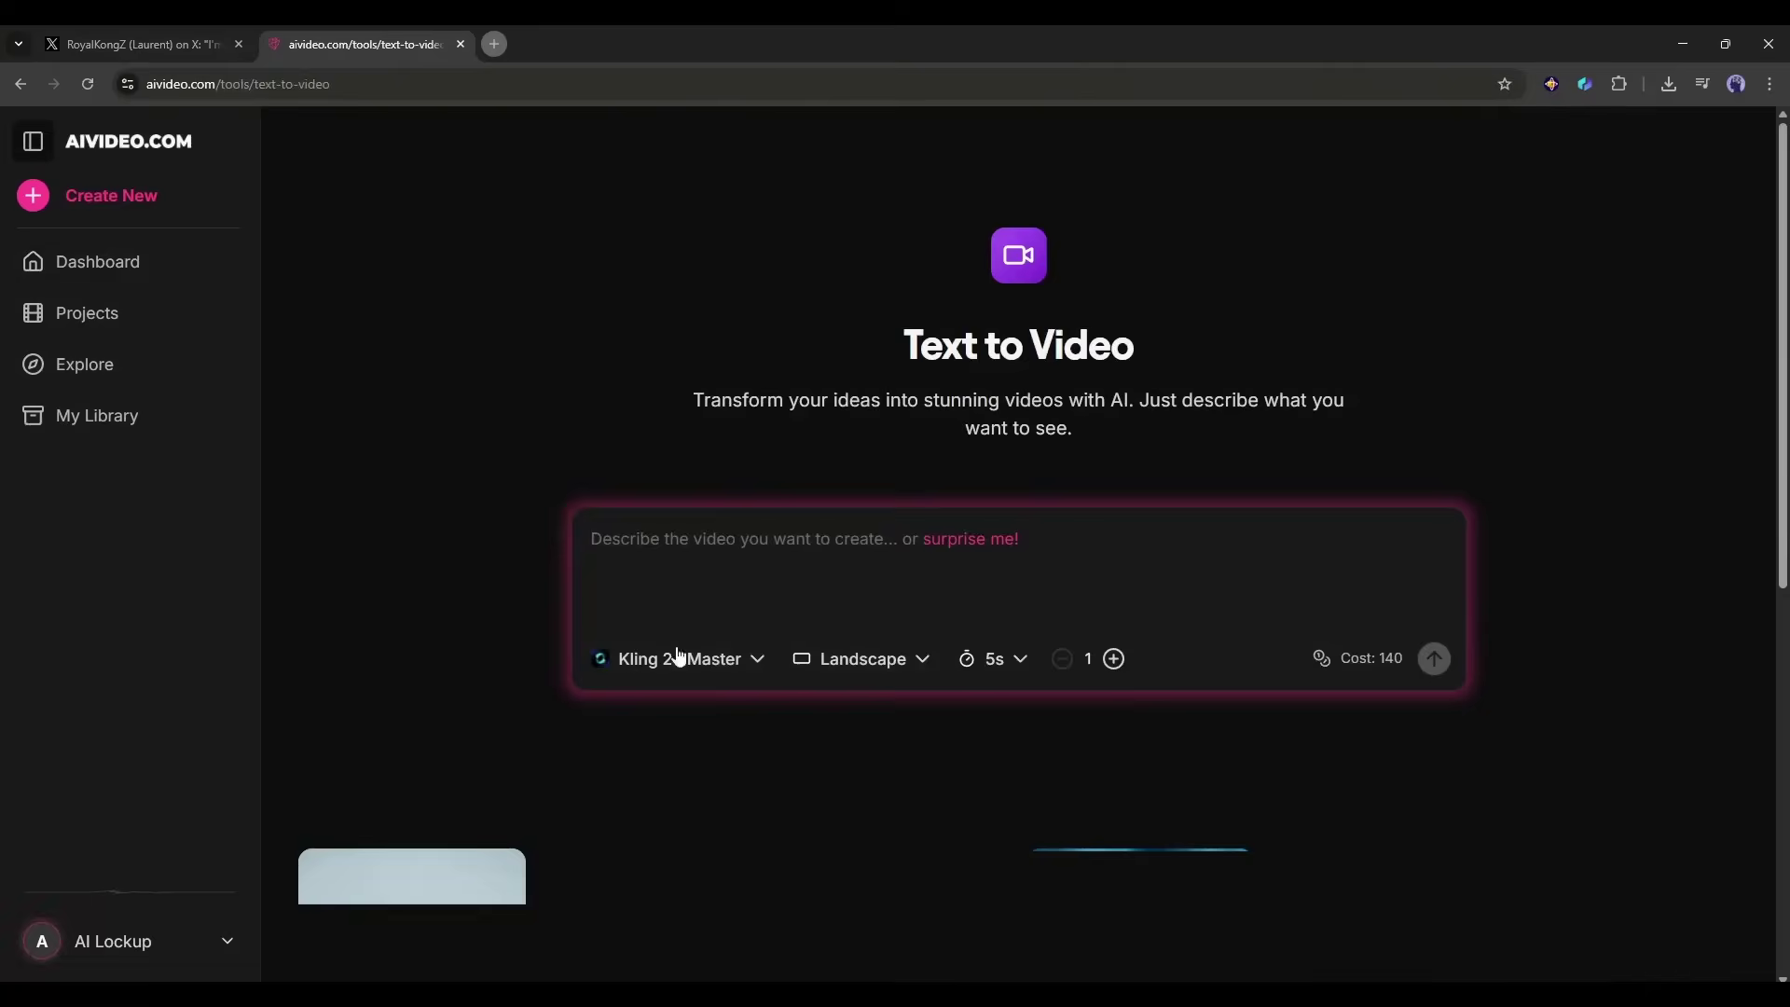
left_click(681, 660)
key("alt+Left")
Step: Browse the Text to Image model list, keep Imagen 4, and return to the dashboard
left_click(1522, 528)
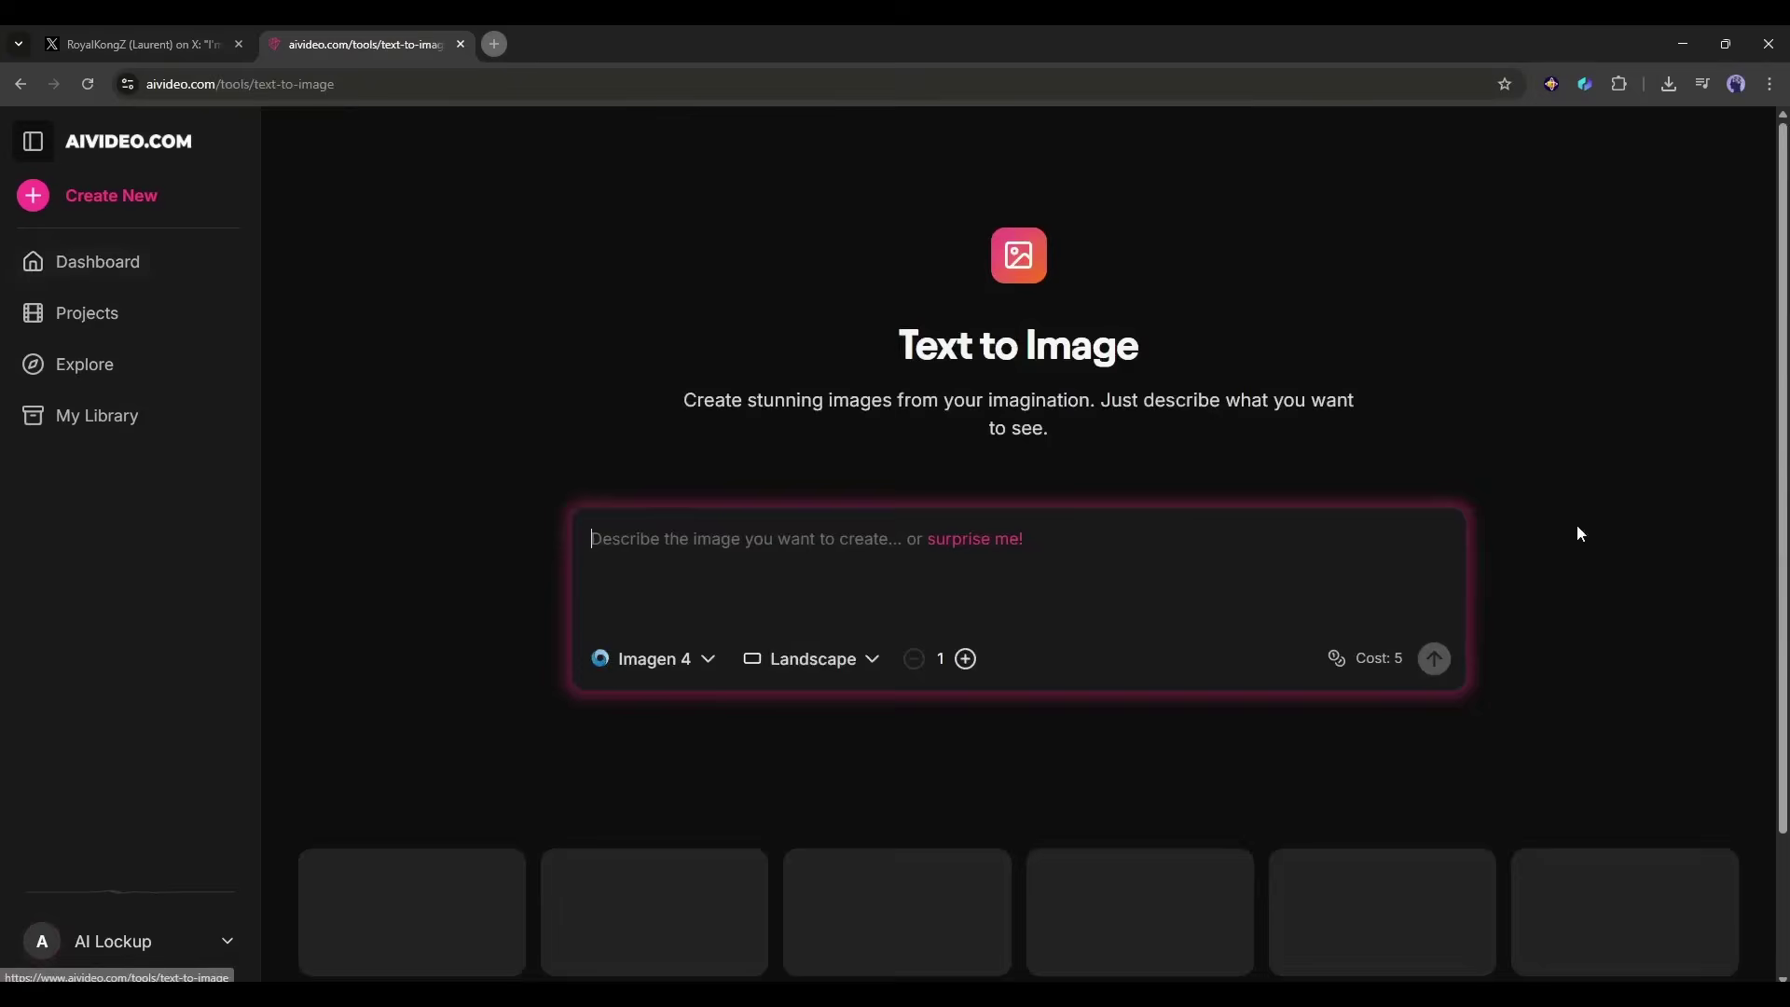
left_click(666, 660)
scroll(560, 432, "down", 5)
scroll(551, 511, "up", 10)
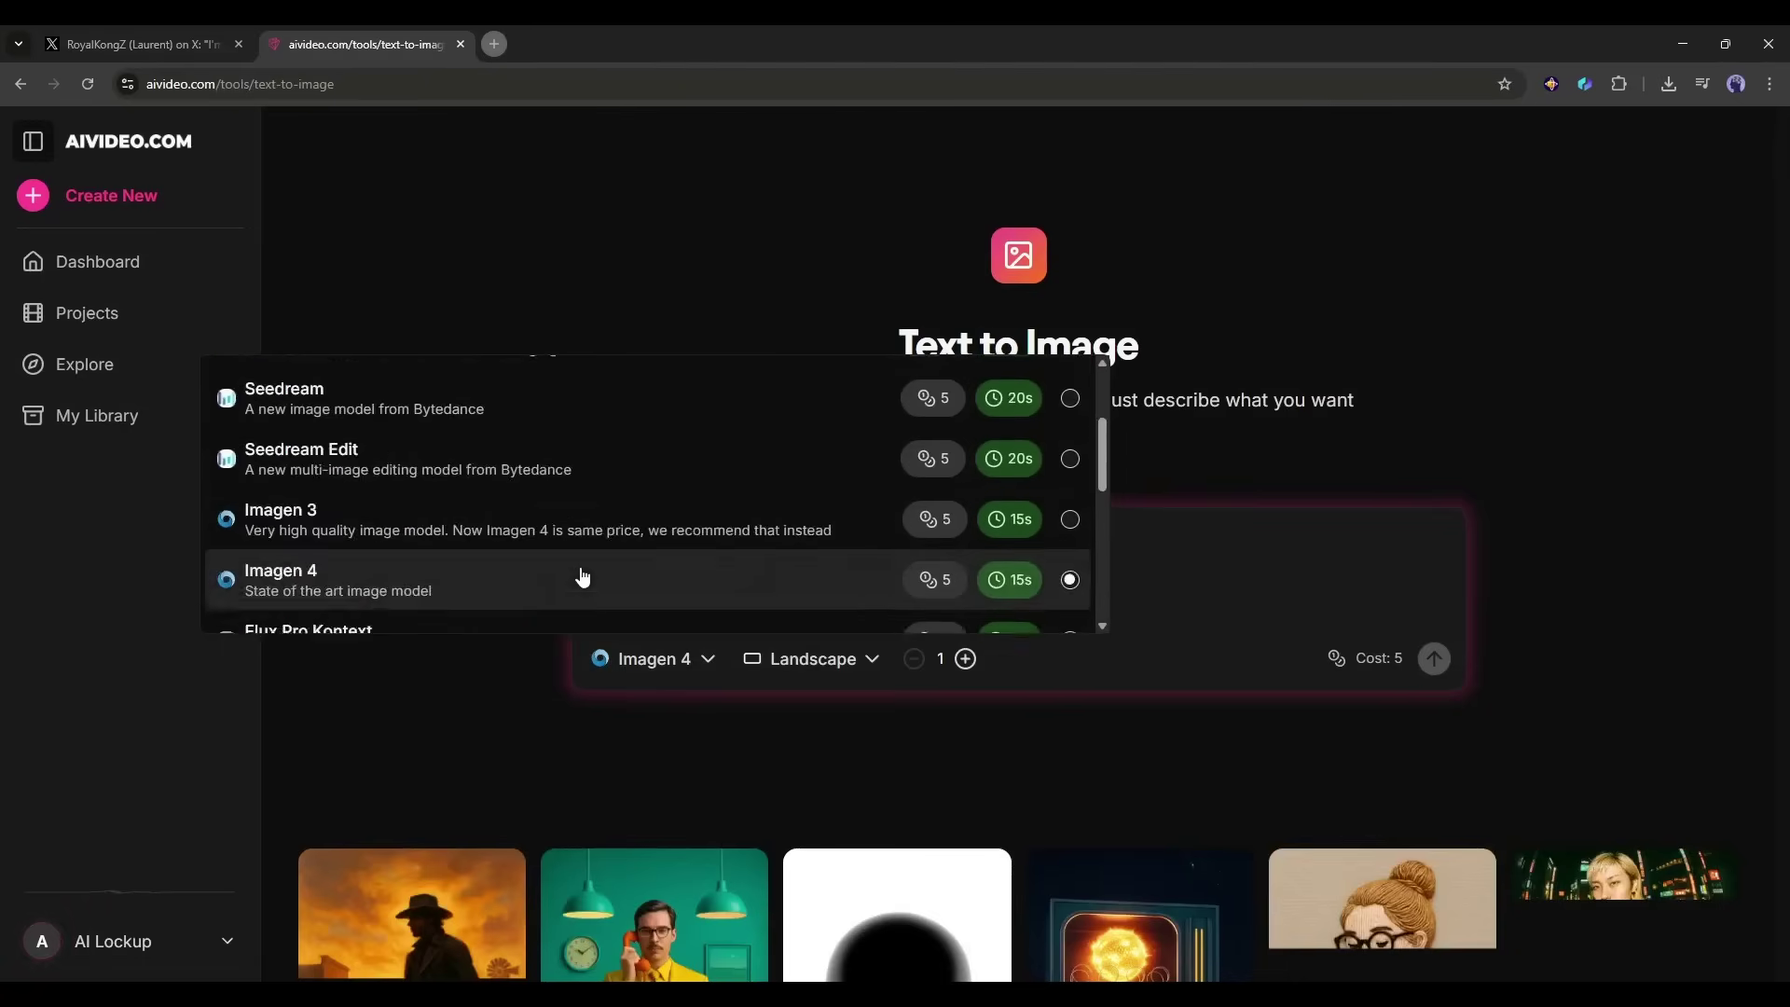
left_click(718, 346)
key("alt+Left")
Step: Expand the dashboard with See more to browse the additional workflows
scroll(1318, 559, "down", 6)
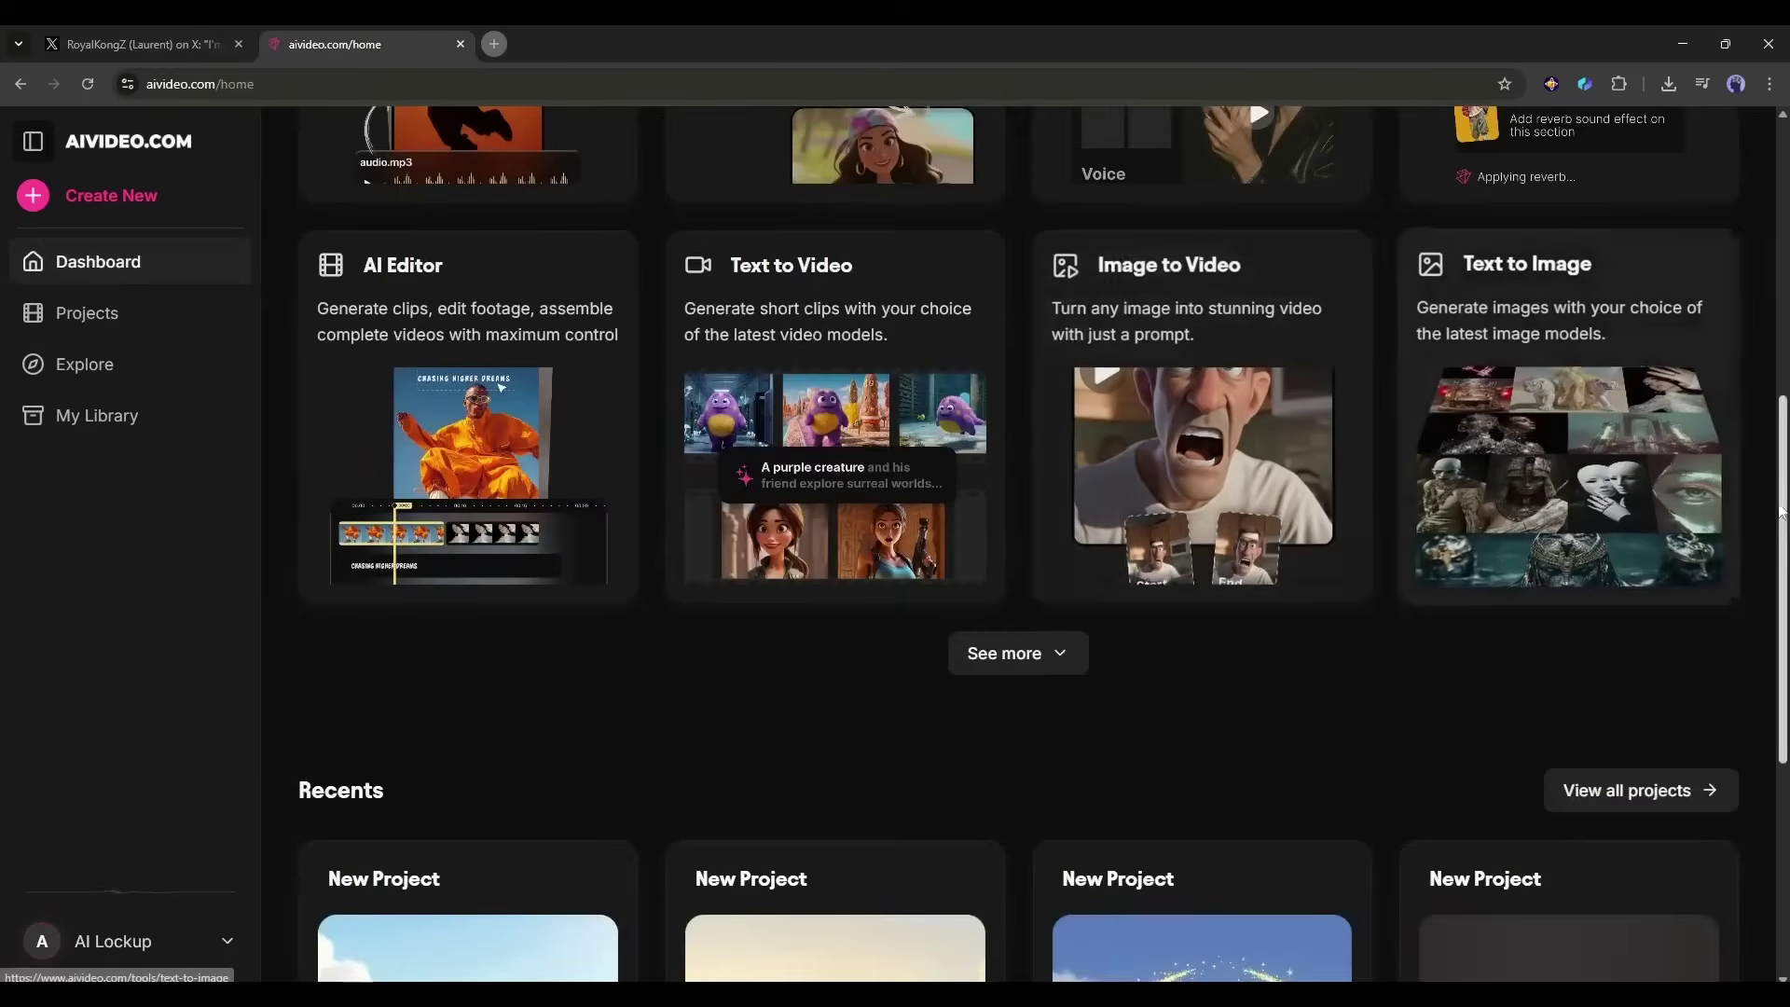
left_click(1023, 668)
scroll(608, 760, "down", 2)
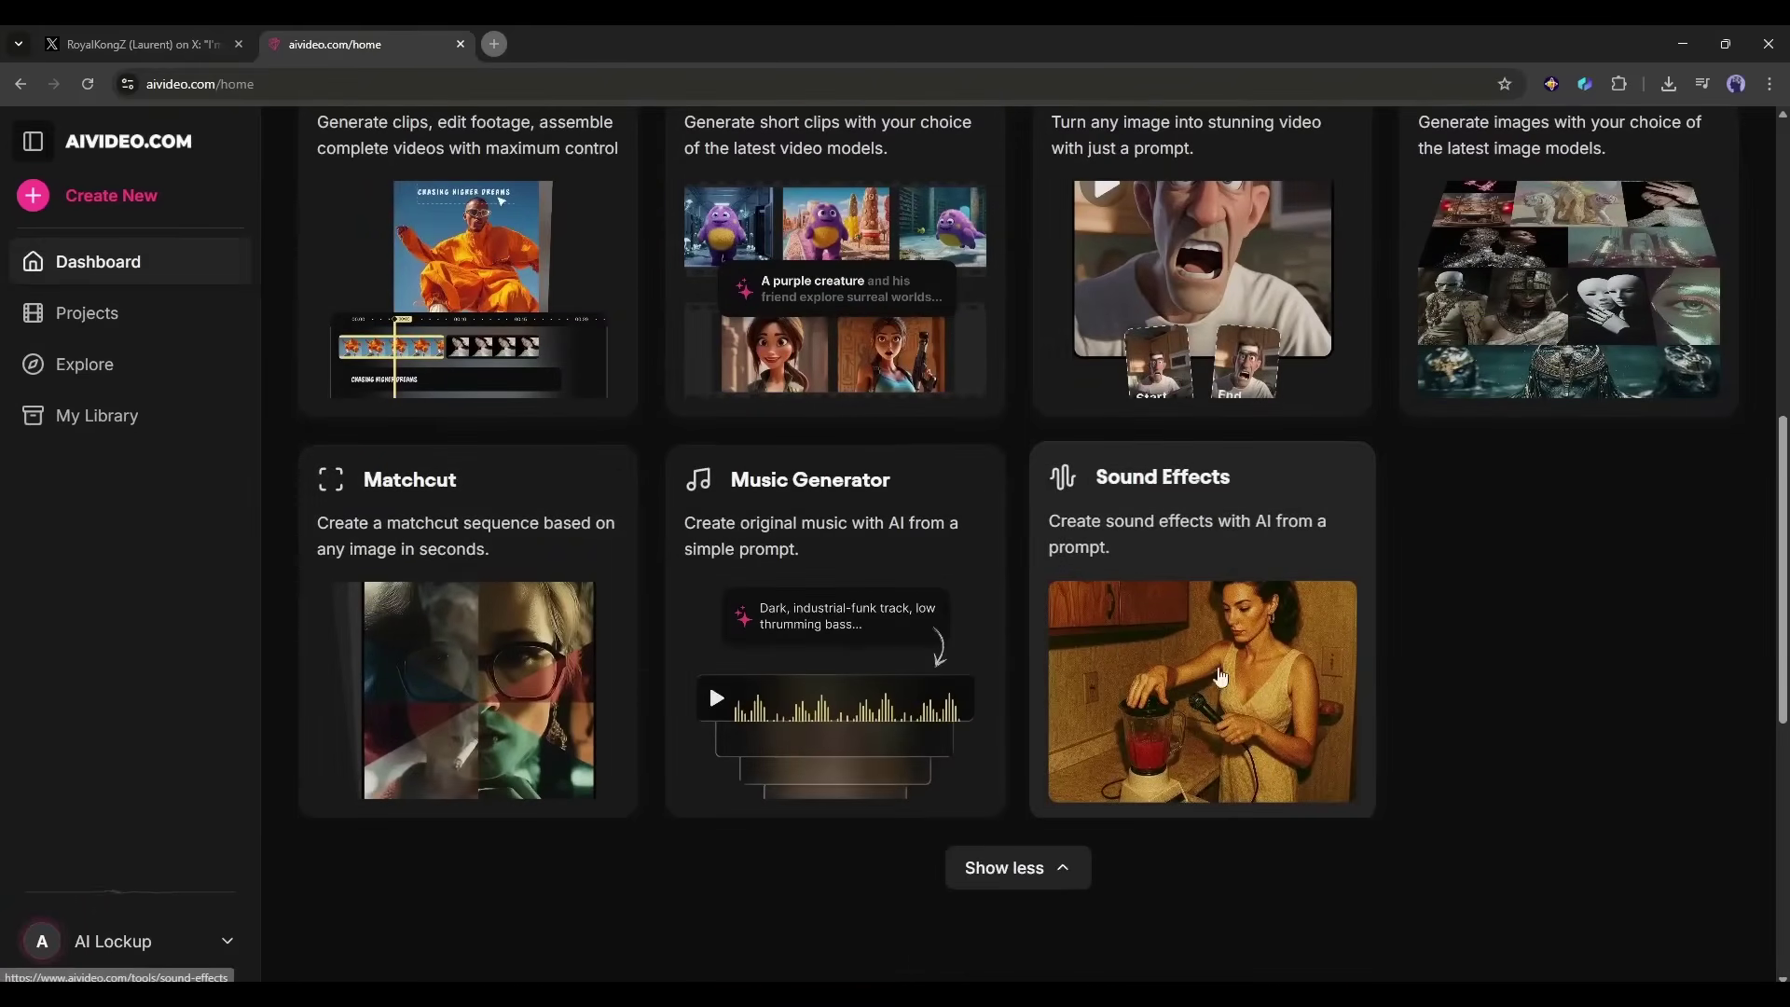
scroll(1027, 695, "down", 1)
scroll(651, 495, "up", 10)
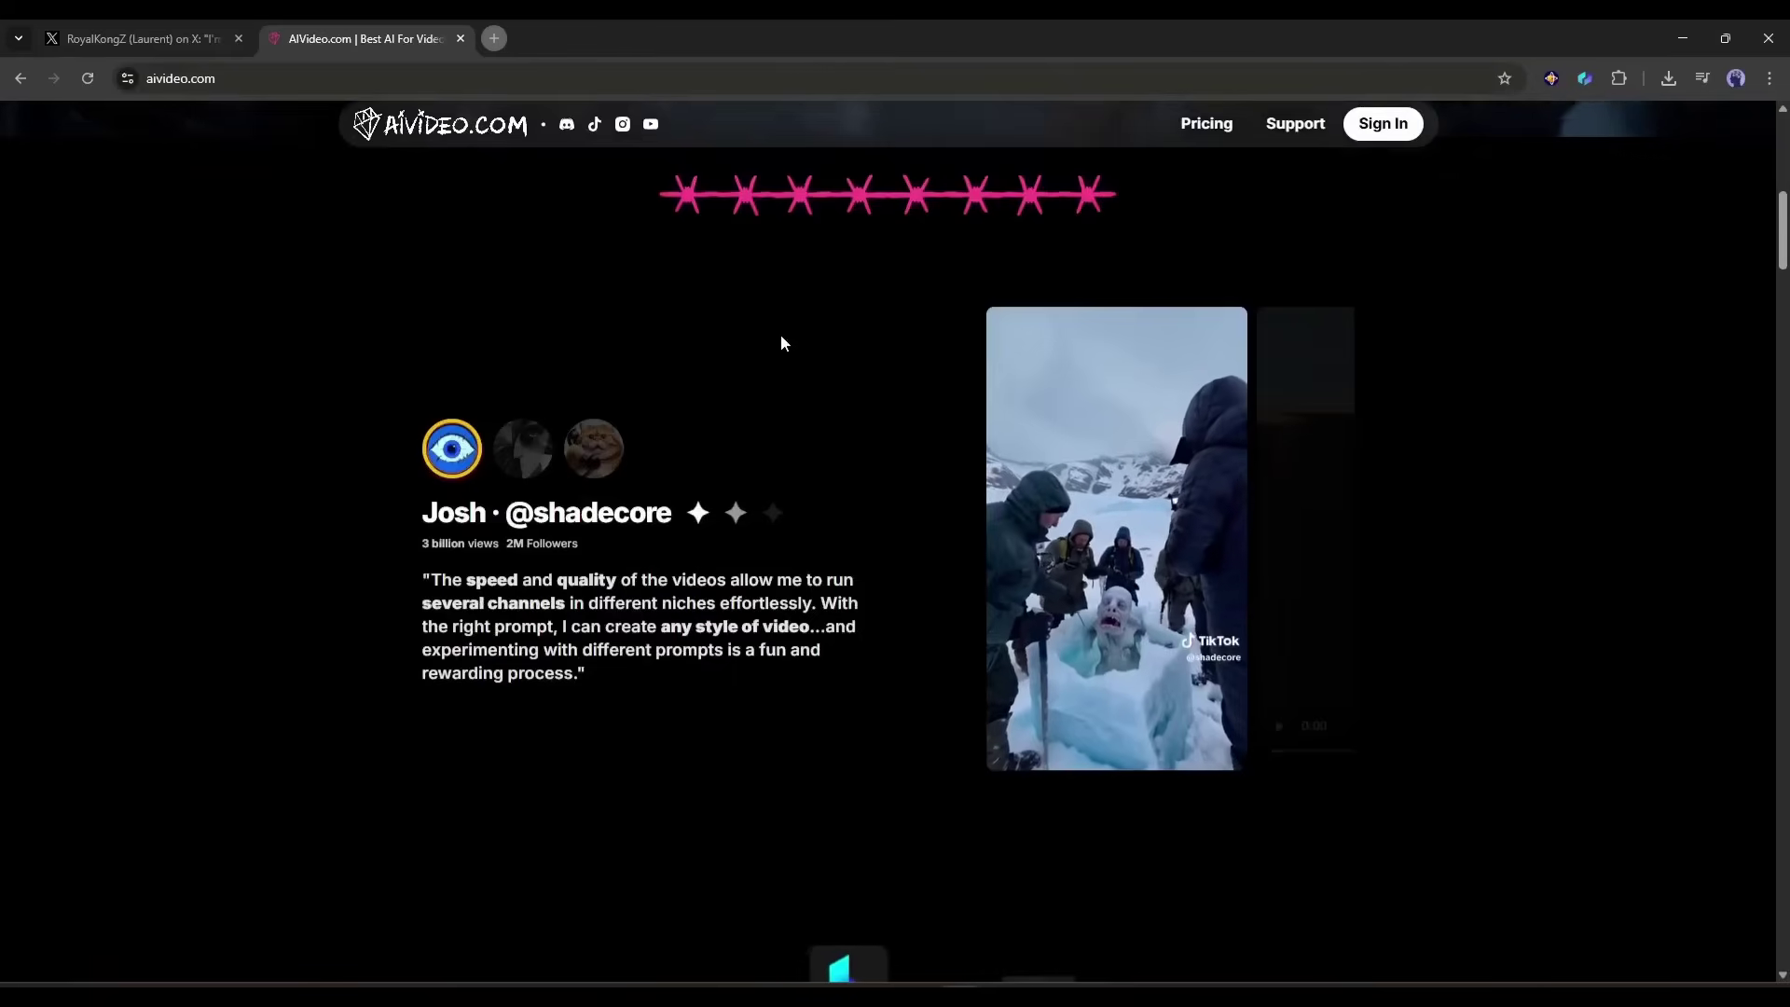
Step: Scroll the homepage down past the testimonials to the feature cards and partner model logos
scroll(779, 343, "down", 10)
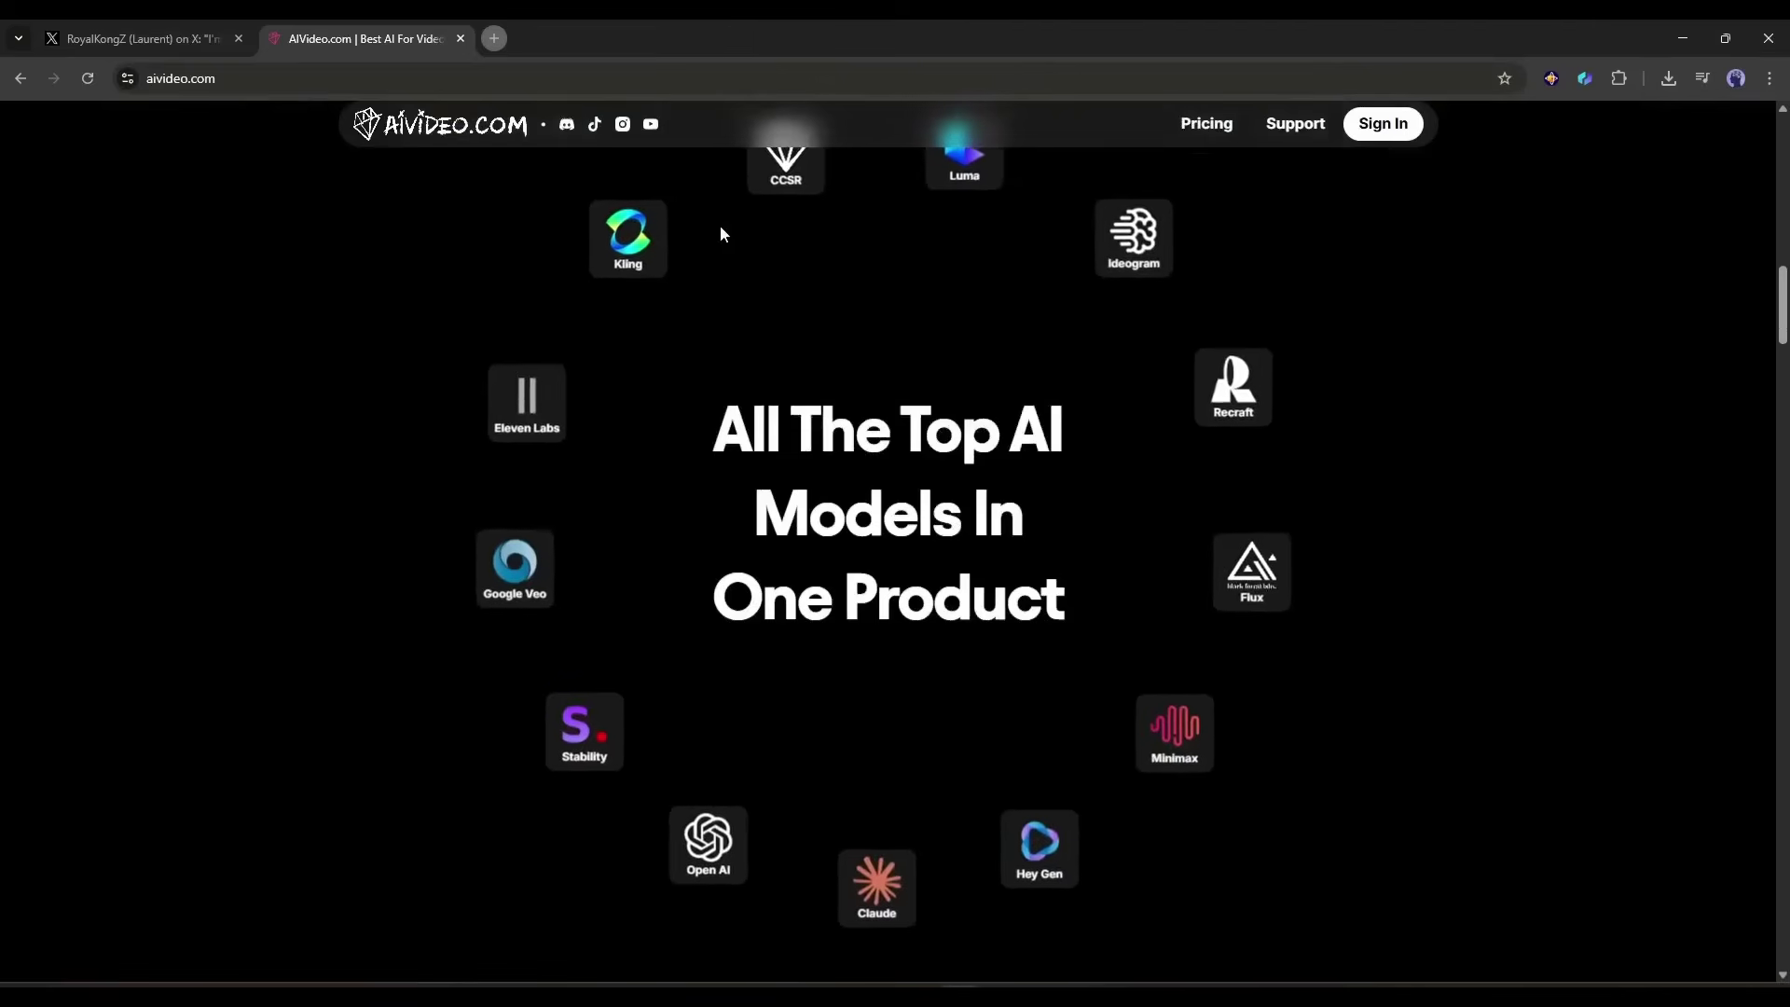
scroll(546, 326, "up", 1)
scroll(788, 684, "down", 12)
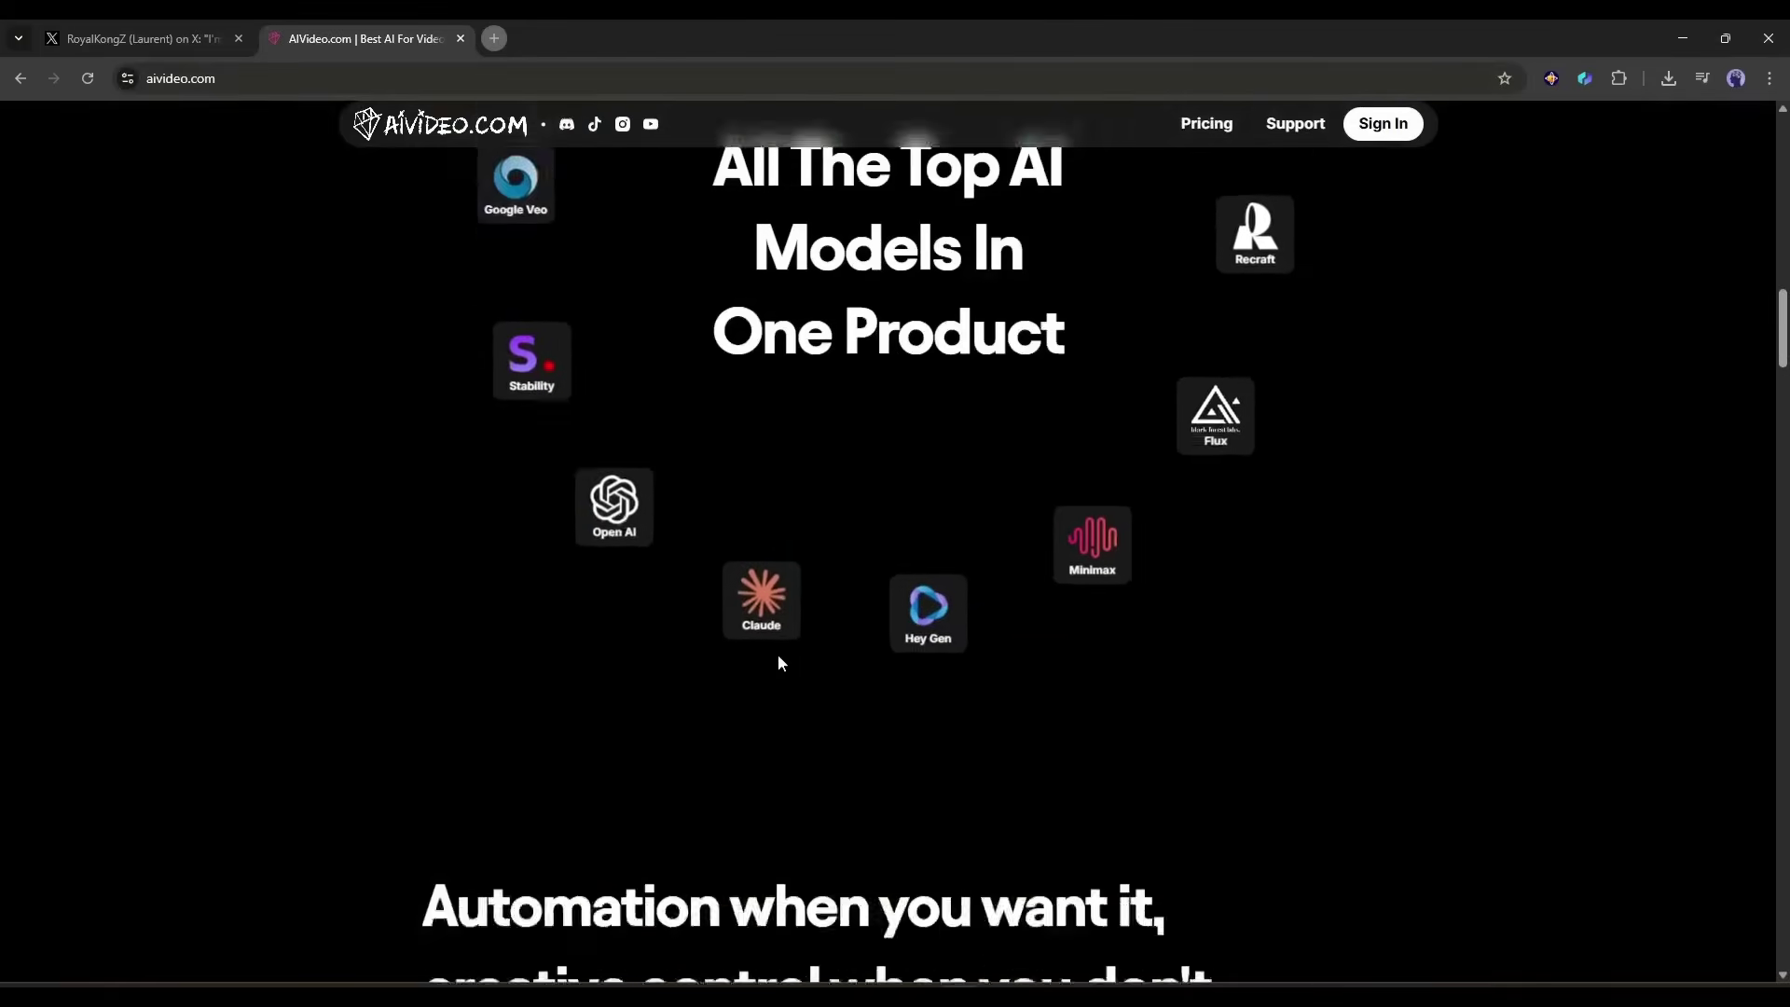